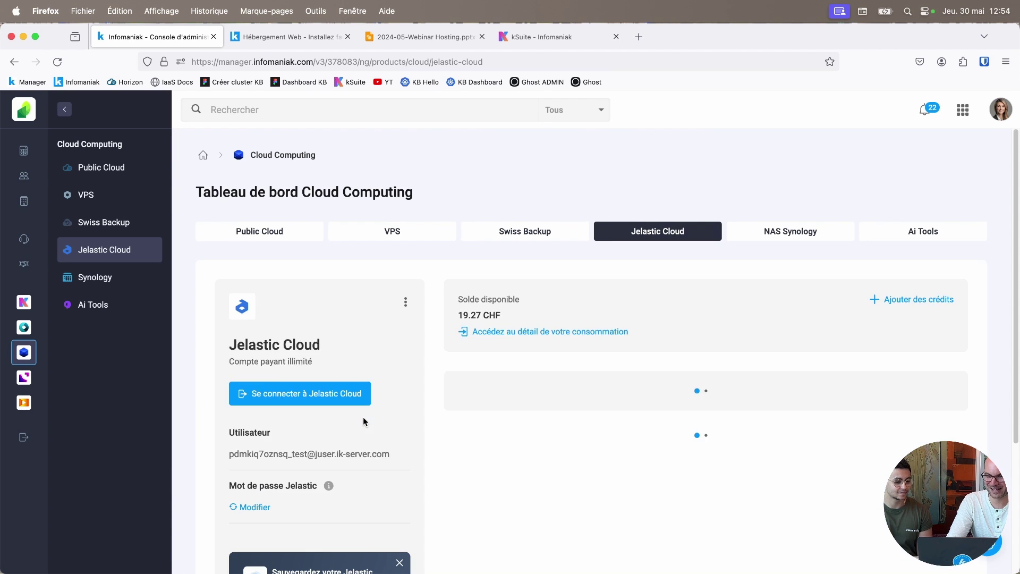
# Connect to the Jelastic Cloud dashboard and start configuring a new environment.
pyautogui.click(327, 396)
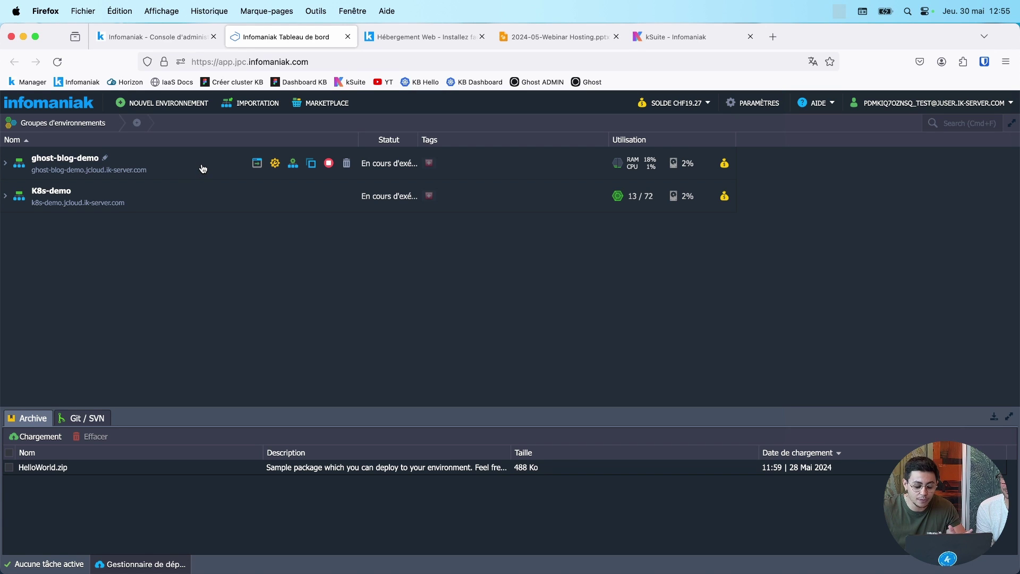
pyautogui.click(181, 104)
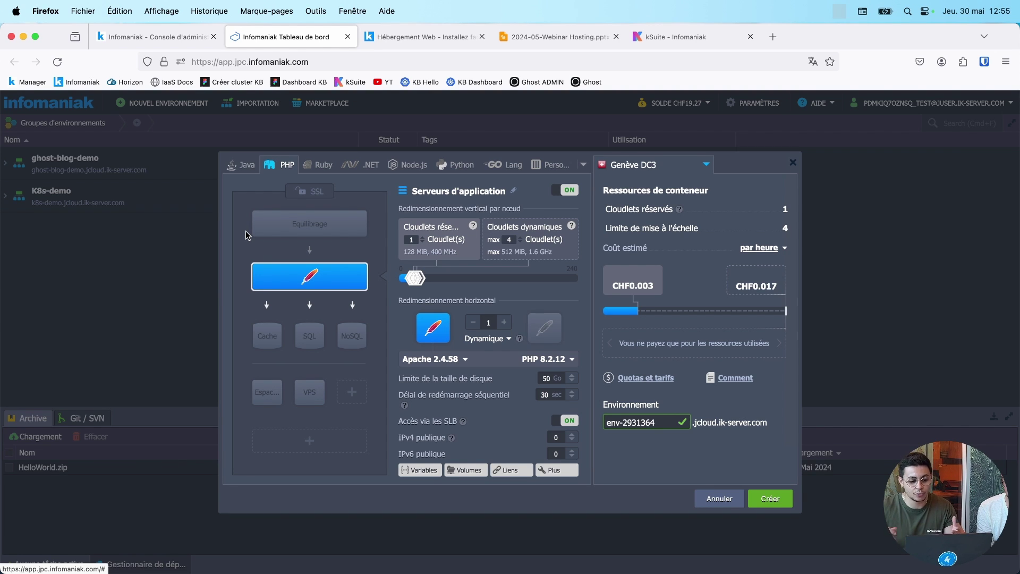
# Add an NGINX load balancer in front of the application server in the environment topology.
pyautogui.moveTo(295, 287)
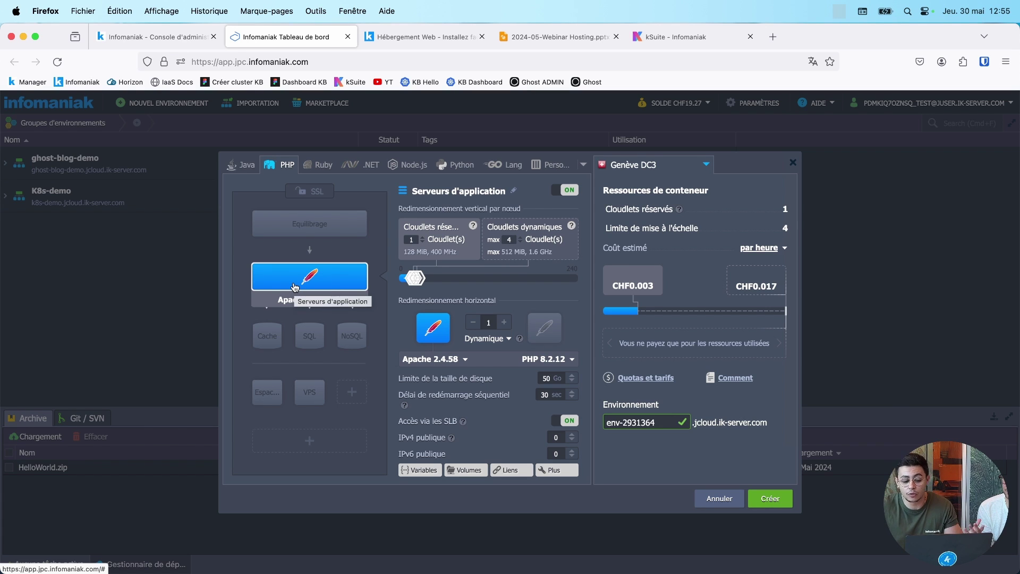
pyautogui.moveTo(303, 336)
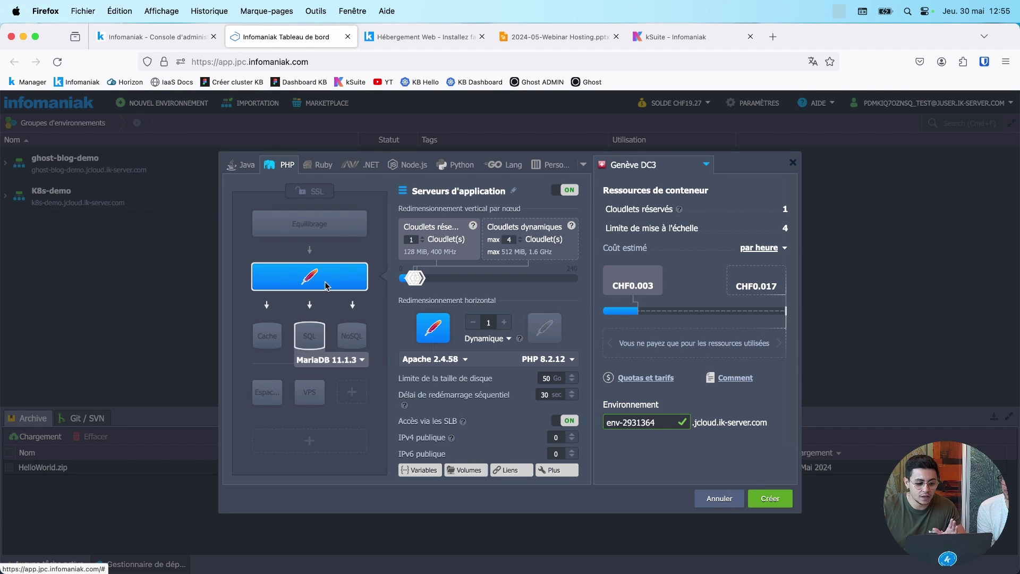
pyautogui.moveTo(354, 221)
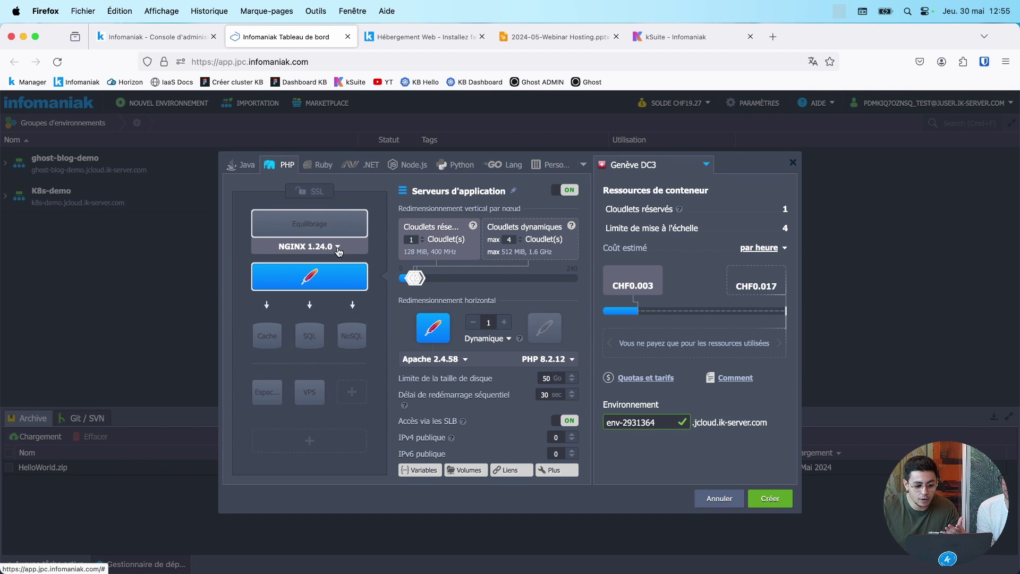
pyautogui.click(337, 248)
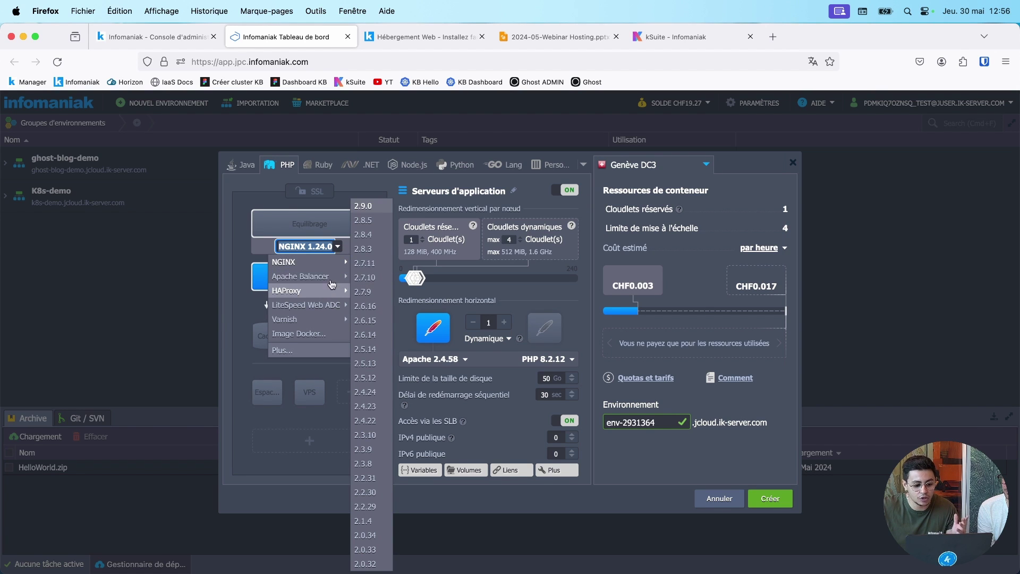
pyautogui.click(376, 264)
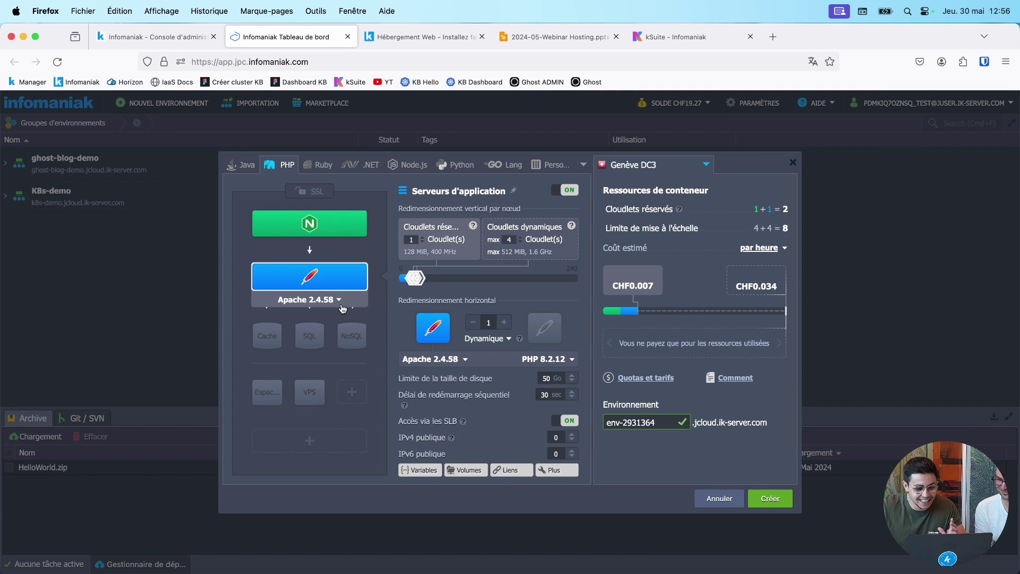
# Select Apache 2.4.58 for the application server and add a MariaDB 11.1.3 SQL database.
pyautogui.click(341, 304)
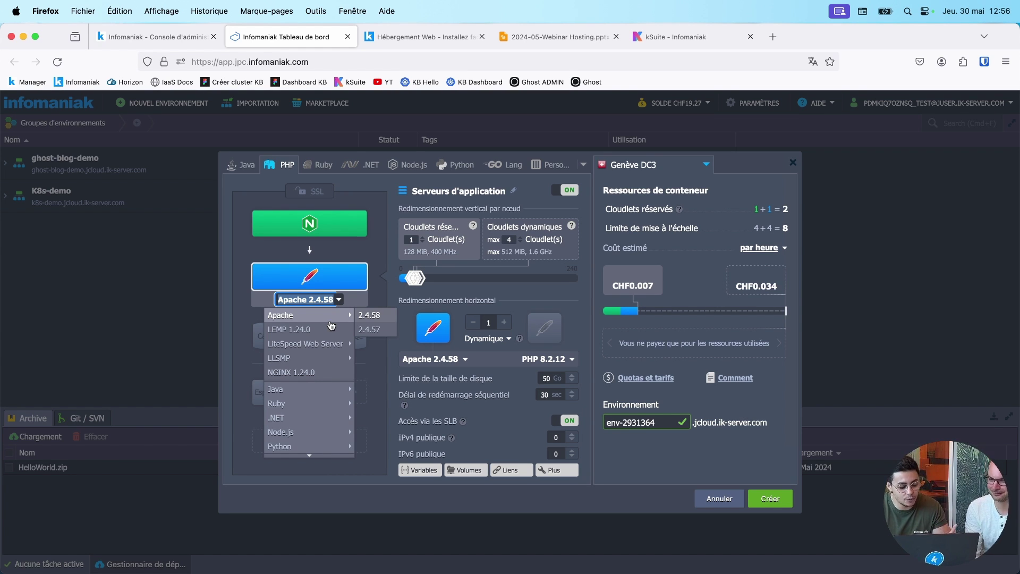
pyautogui.click(367, 322)
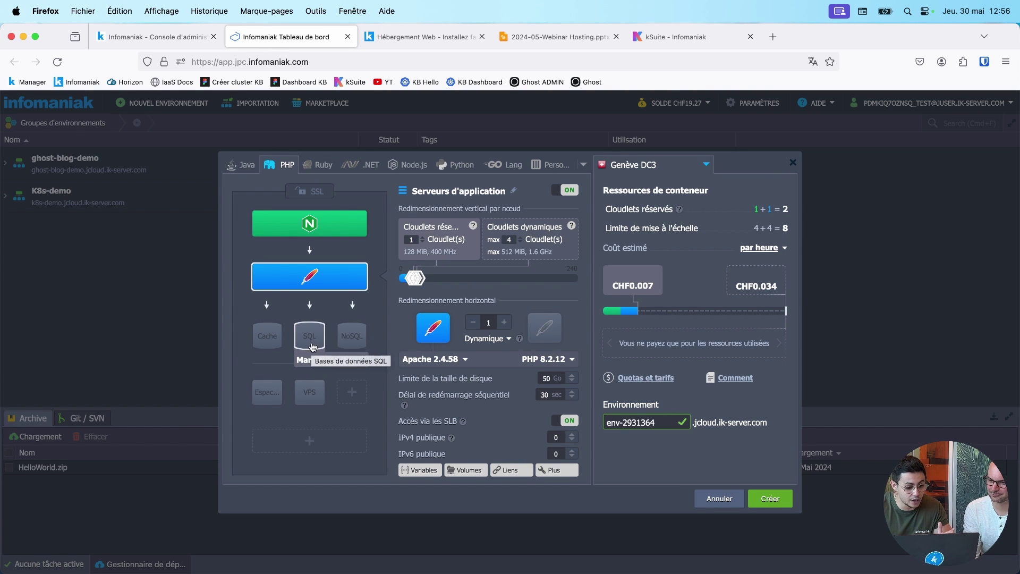
pyautogui.click(363, 362)
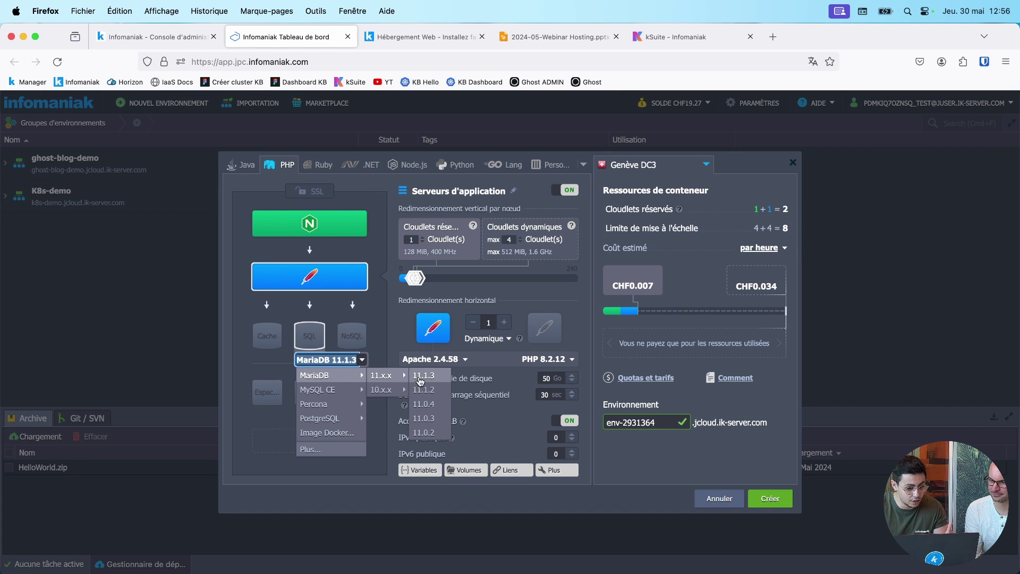
pyautogui.click(428, 378)
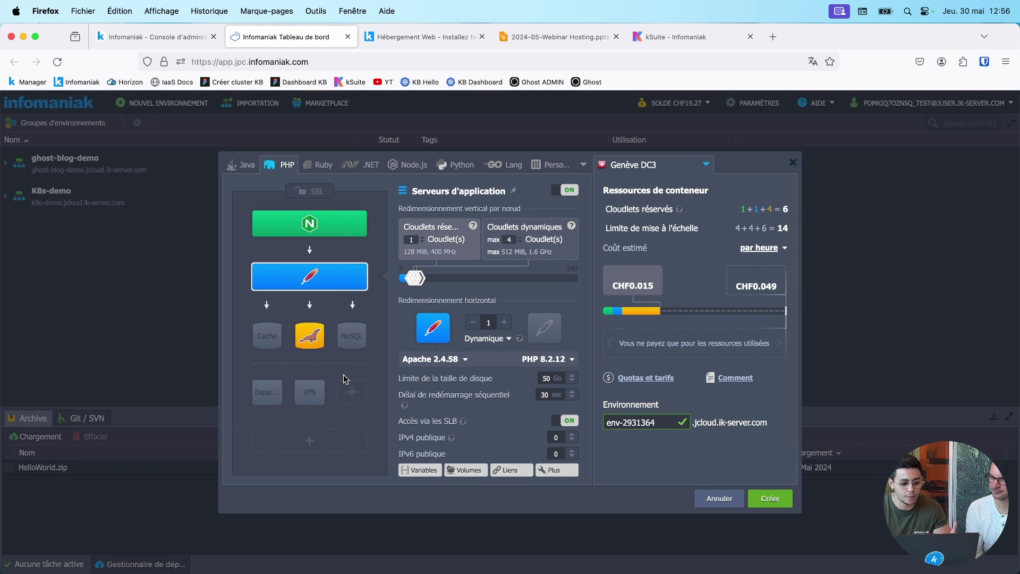
# Switch the application server layer to a Docker image and begin a Docker Hub repository search.
pyautogui.moveTo(355, 274)
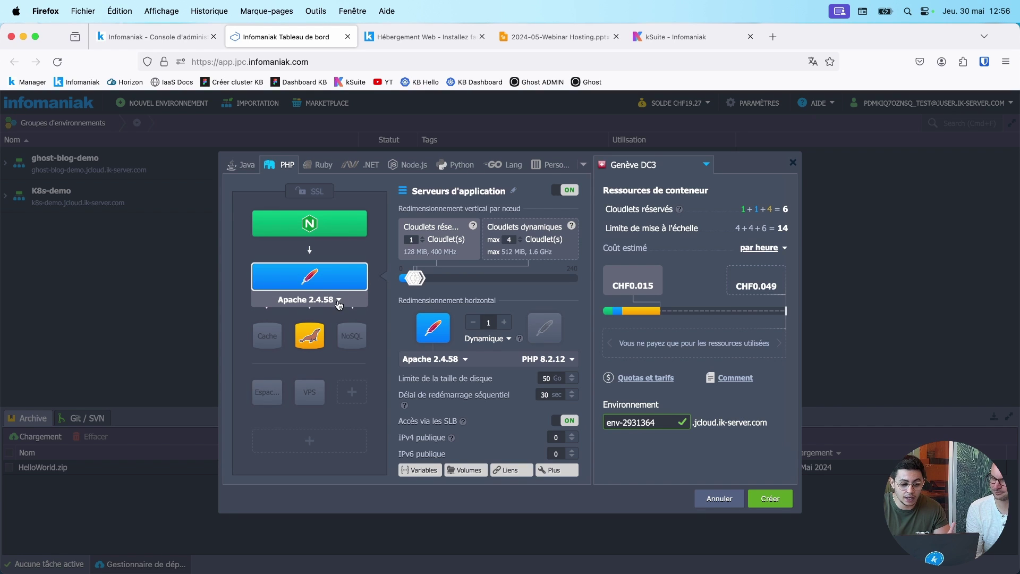
pyautogui.click(339, 301)
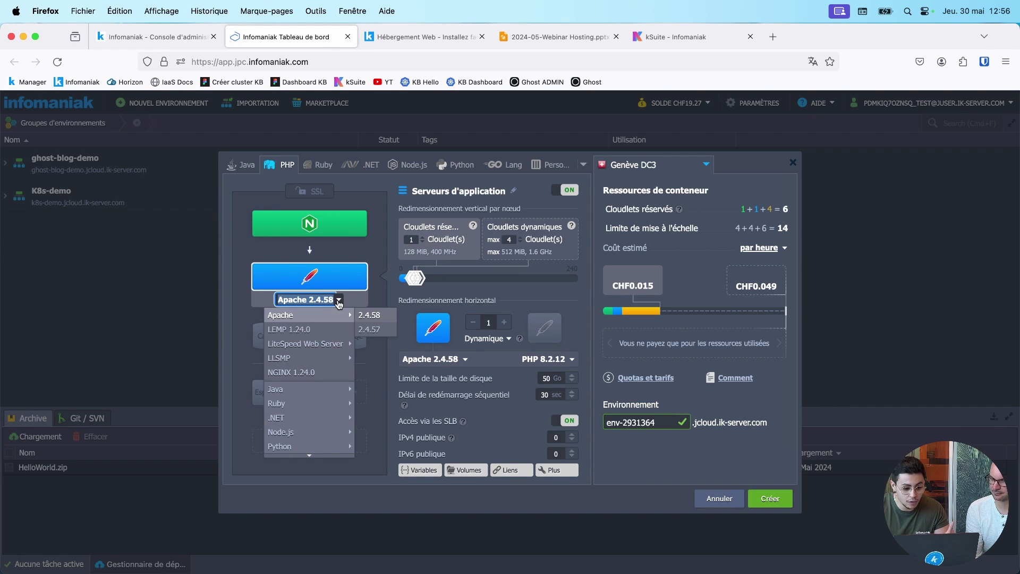
pyautogui.scroll(-1, 312, 449)
pyautogui.click(312, 451)
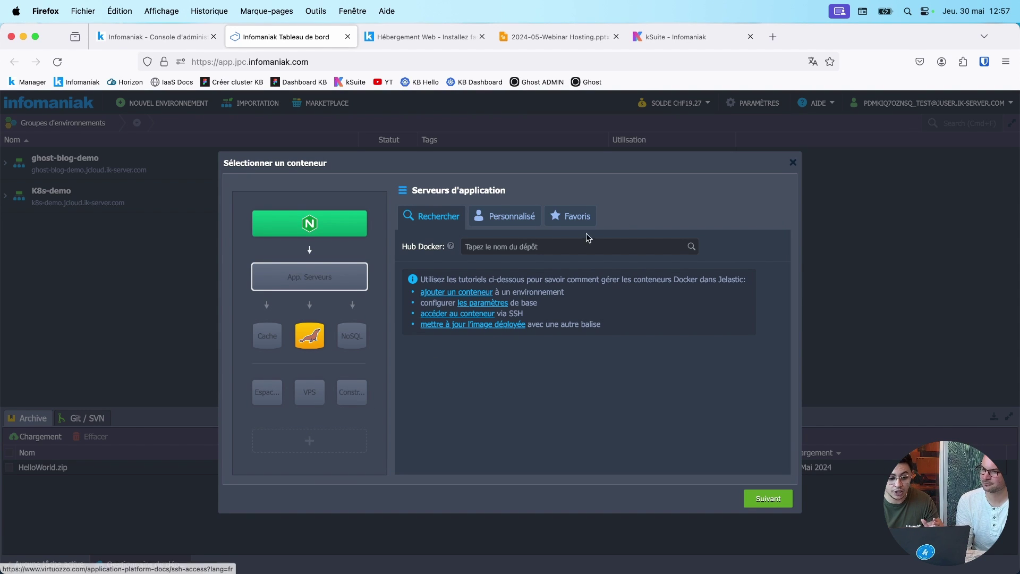
pyautogui.click(563, 250)
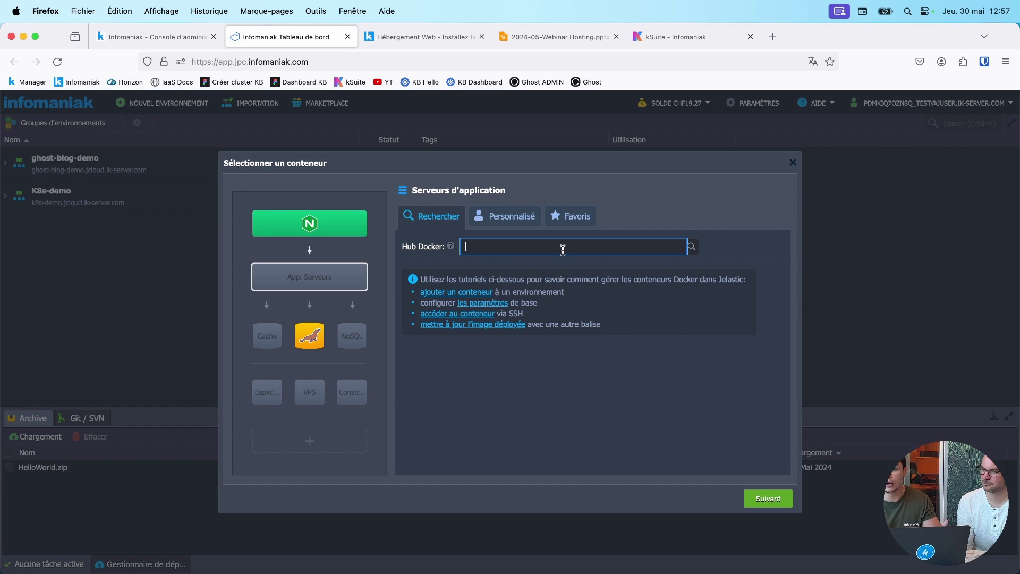
# Set the application server layer to Node.js 16.20.2 LTS.
pyautogui.click(308, 299)
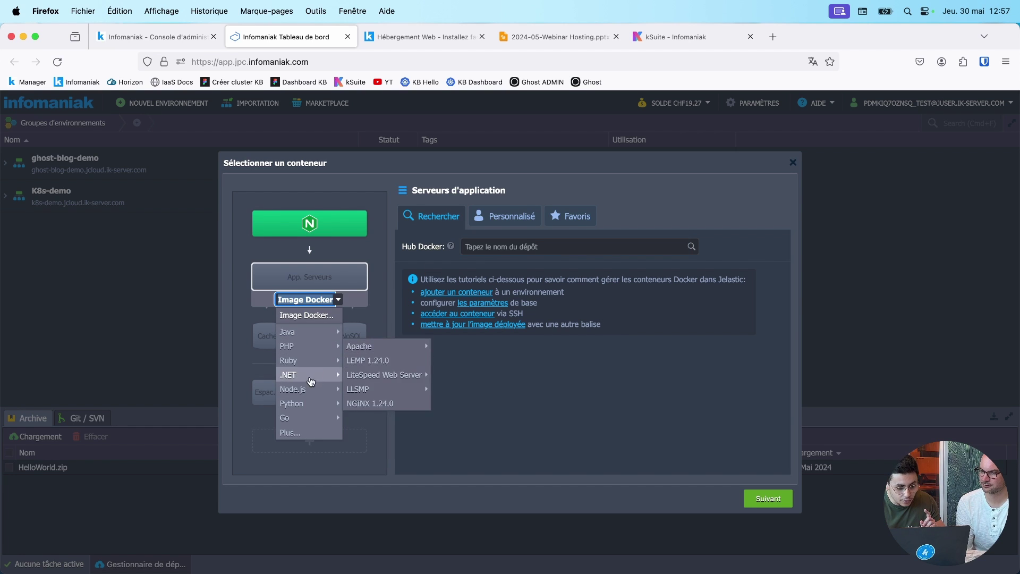
pyautogui.moveTo(307, 394)
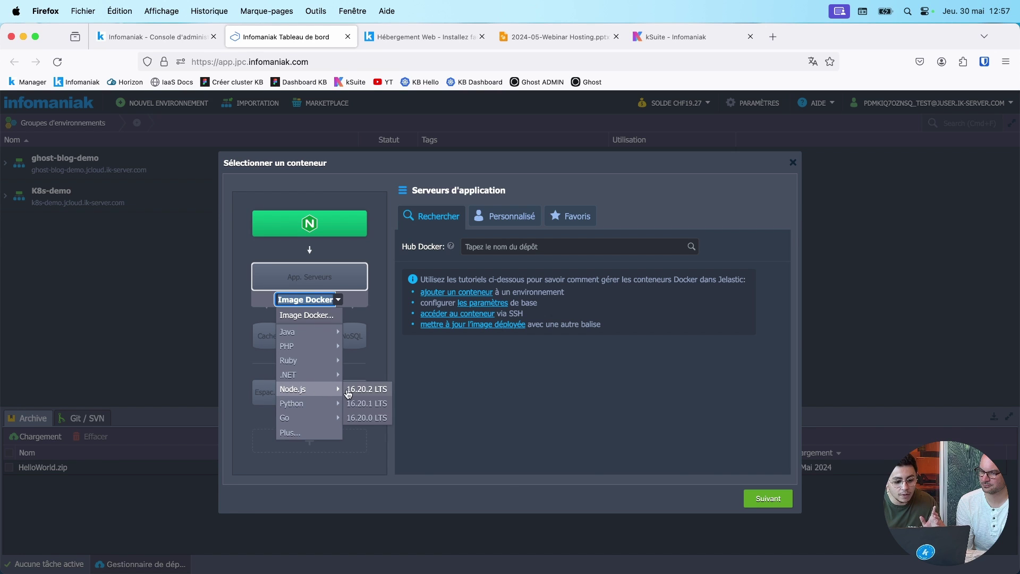
pyautogui.click(352, 390)
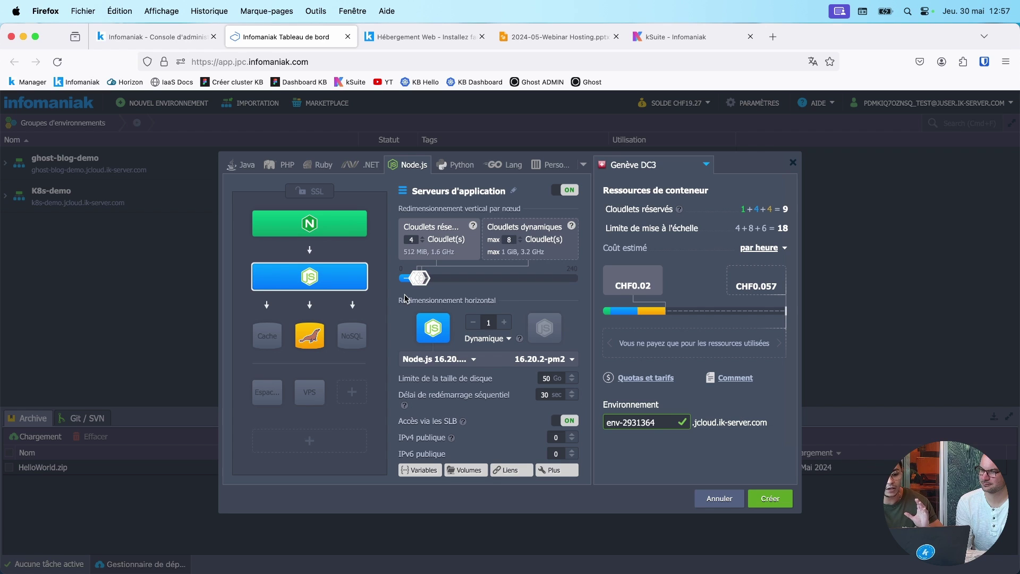
# Set the reserved cloudlets of the Node.js server to 1.
pyautogui.click(423, 242)
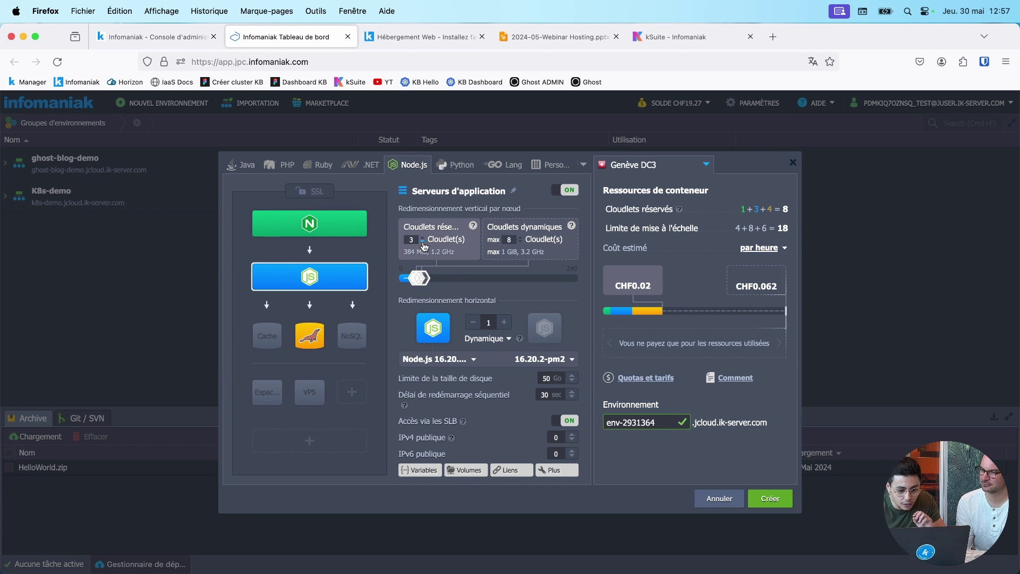
pyautogui.click(422, 242)
pyautogui.click(423, 243)
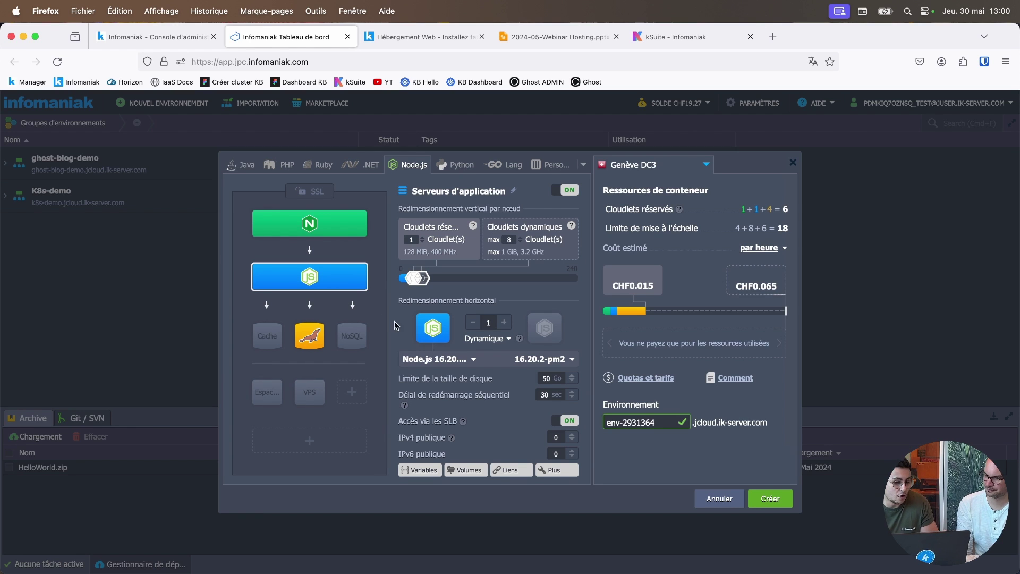
# Try scaling the Node.js application servers horizontally to 4 nodes and reduce them back to 1.
pyautogui.click(504, 322)
pyautogui.click(504, 322)
pyautogui.click(504, 322)
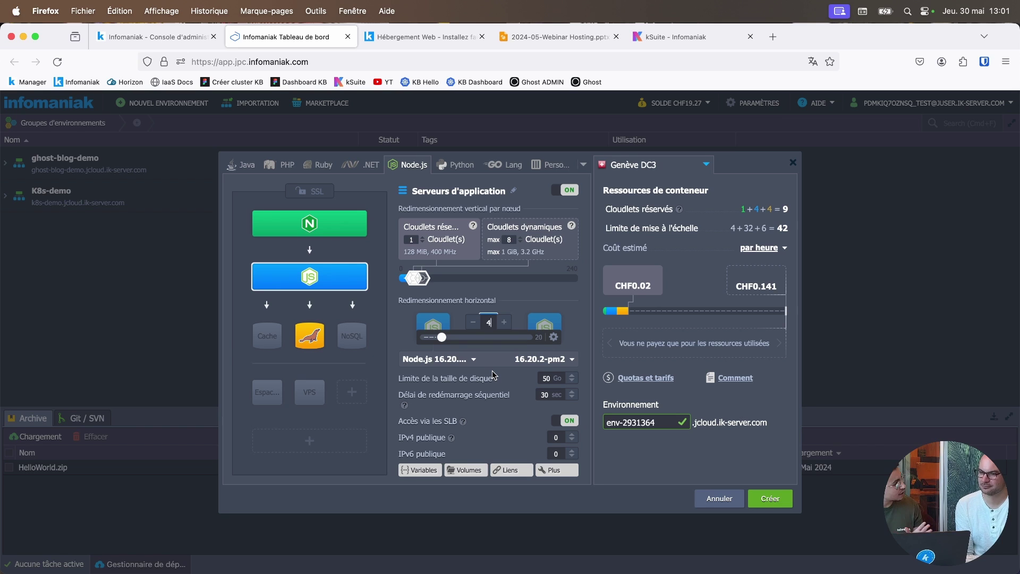
pyautogui.click(473, 322)
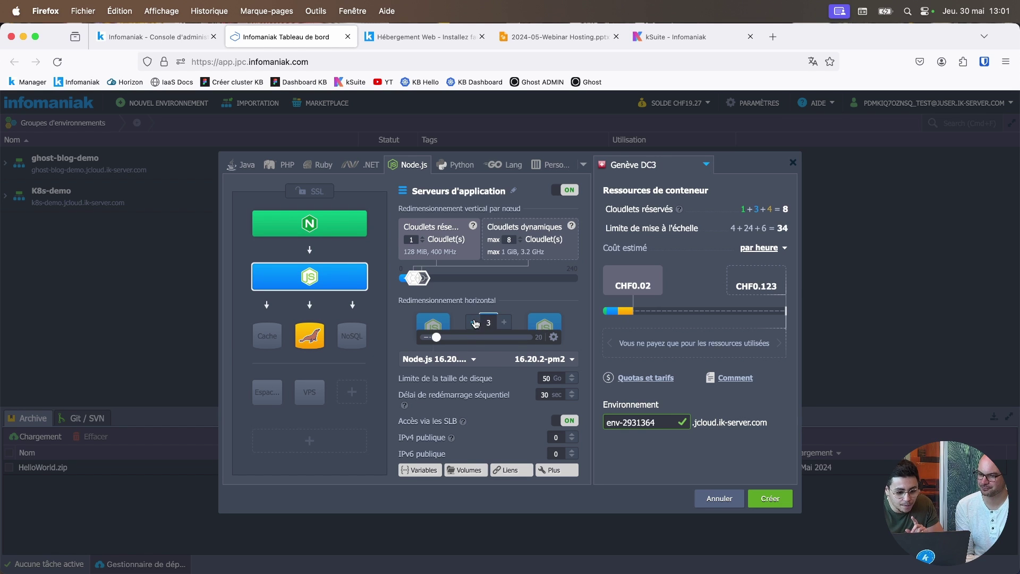
pyautogui.click(474, 322)
pyautogui.click(473, 322)
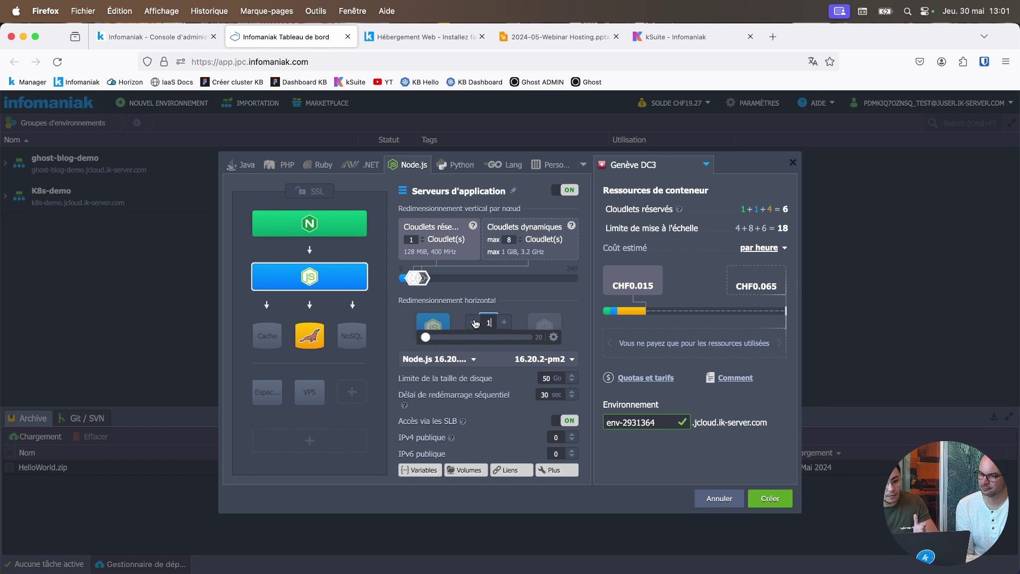
# Name the environment testss and create it.
pyautogui.doubleClick(642, 425)
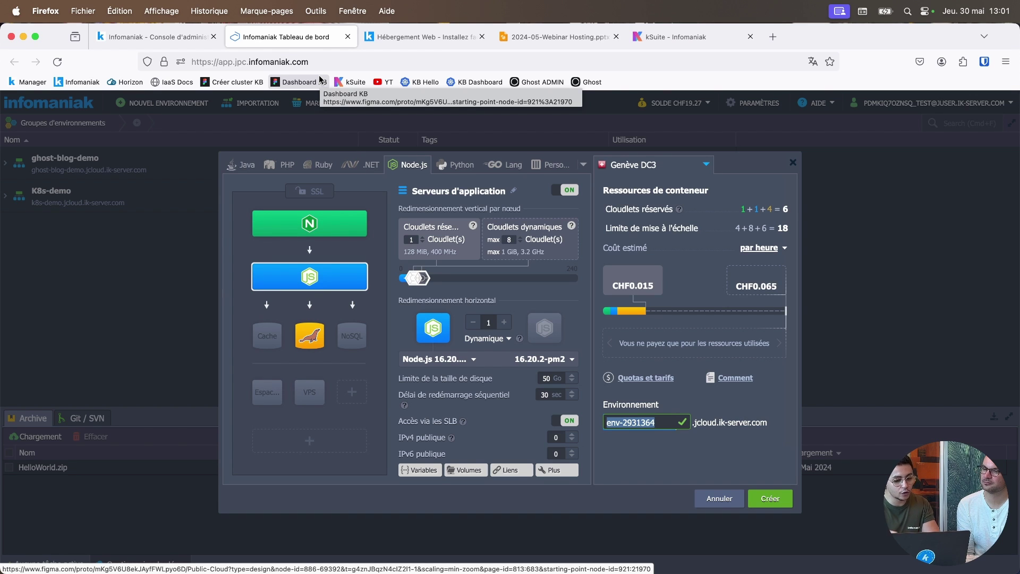
pyautogui.write('testss')
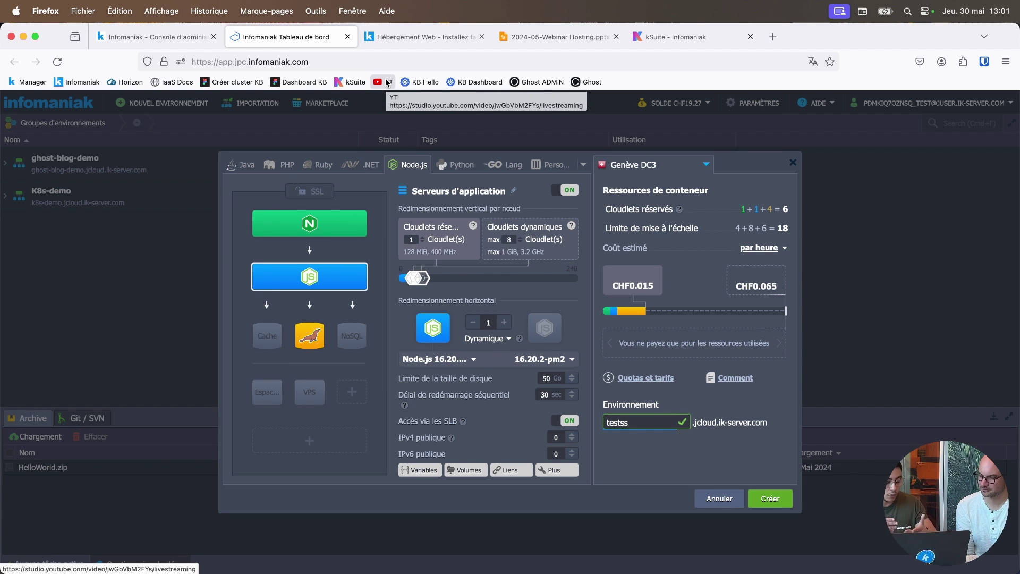
pyautogui.click(770, 498)
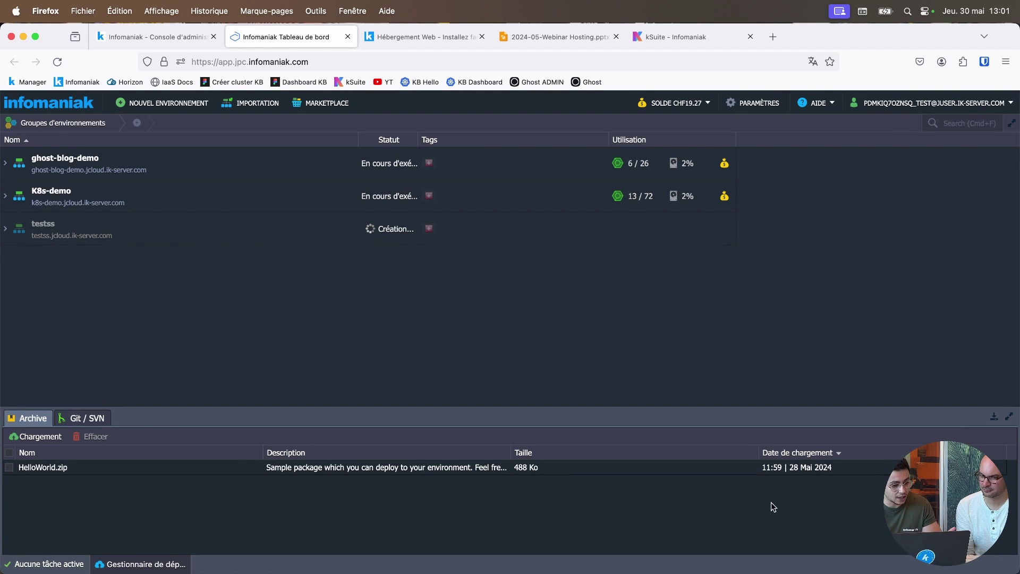
# Replace the deployment archive view with the task list and examine the parameters of the testss Node.js node addition.
pyautogui.click(994, 418)
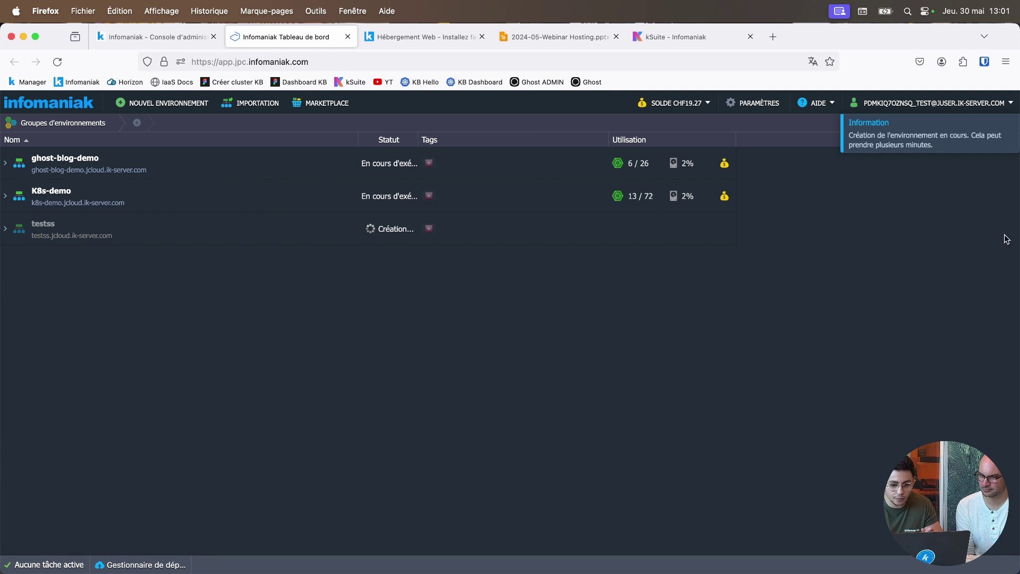
pyautogui.click(53, 564)
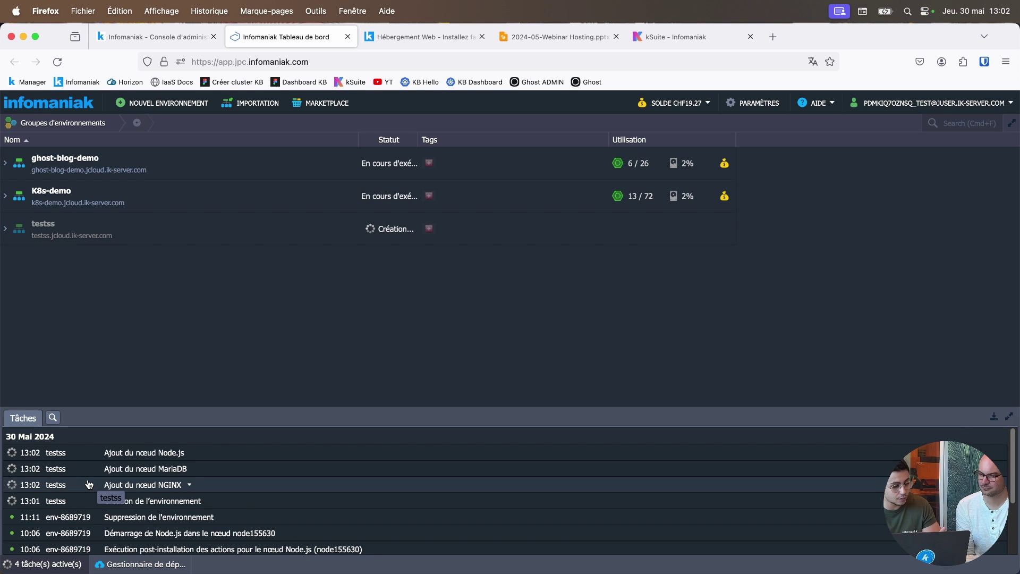
pyautogui.click(112, 453)
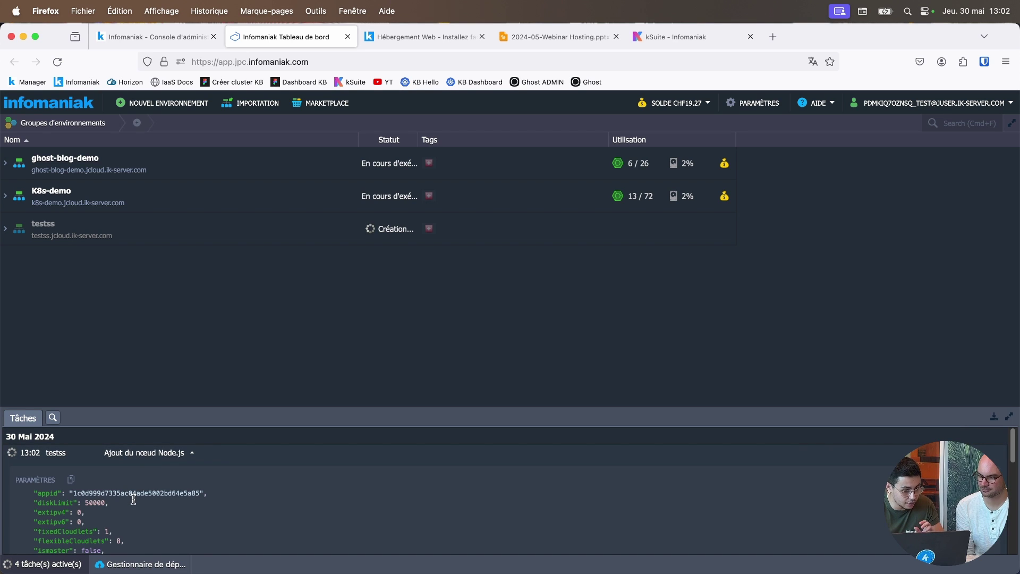
pyautogui.scroll(-3, 138, 501)
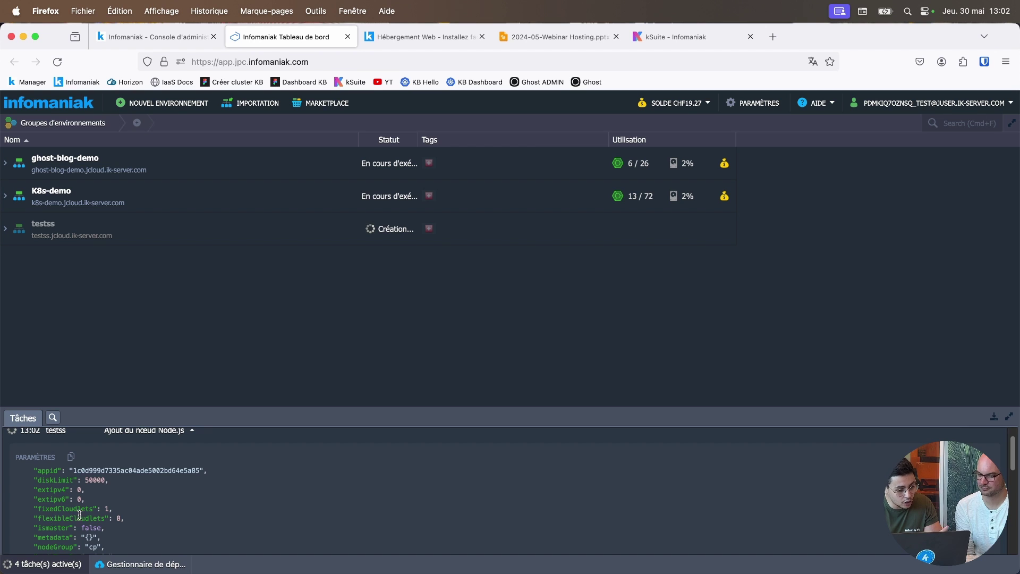
pyautogui.scroll(-1, 80, 514)
pyautogui.scroll(2, 92, 512)
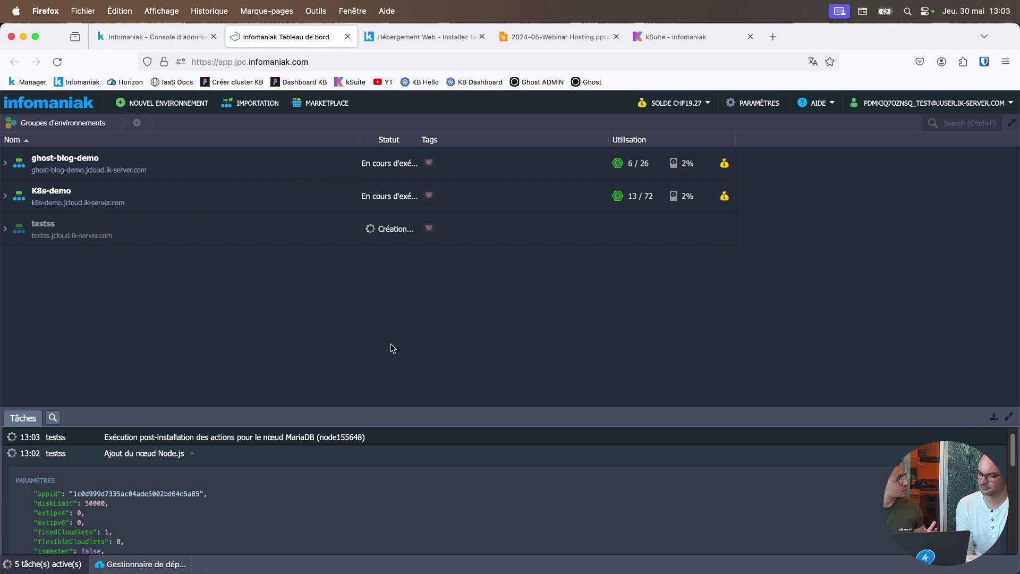
# Check which data centres are offered for a new environment, cancel its configuration and collapse the task list.
pyautogui.click(186, 111)
pyautogui.click(707, 166)
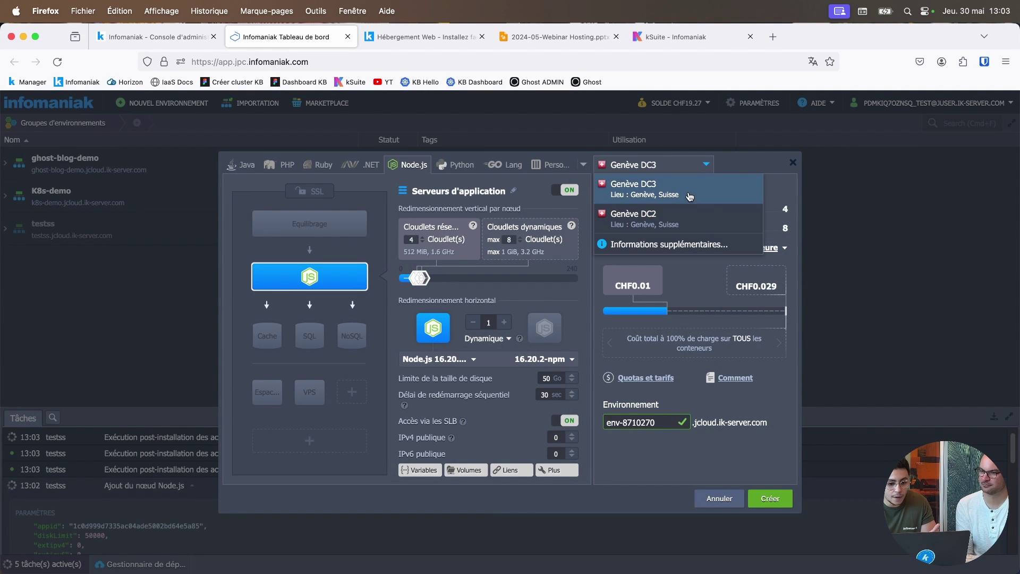
pyautogui.click(755, 165)
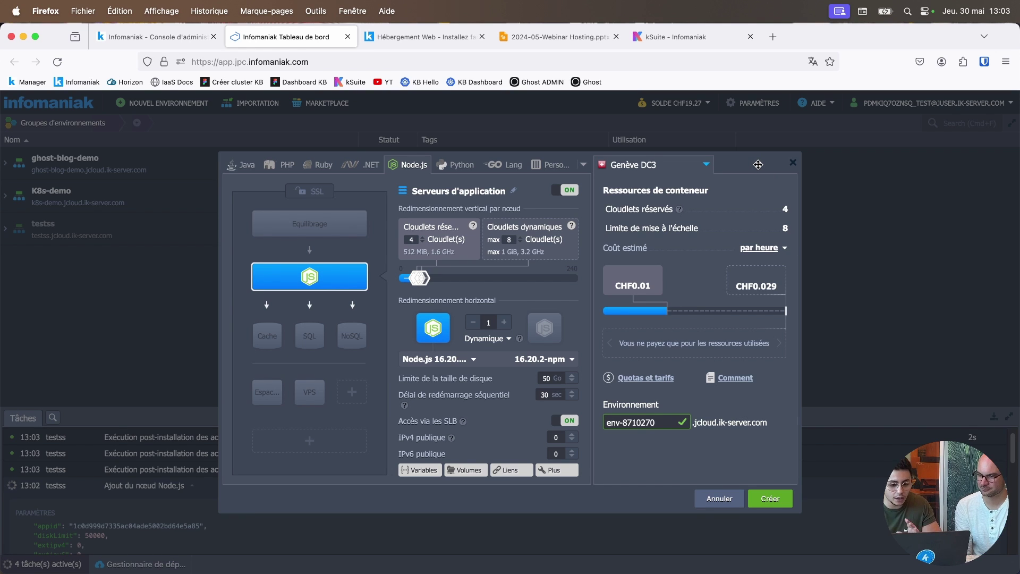
pyautogui.click(793, 165)
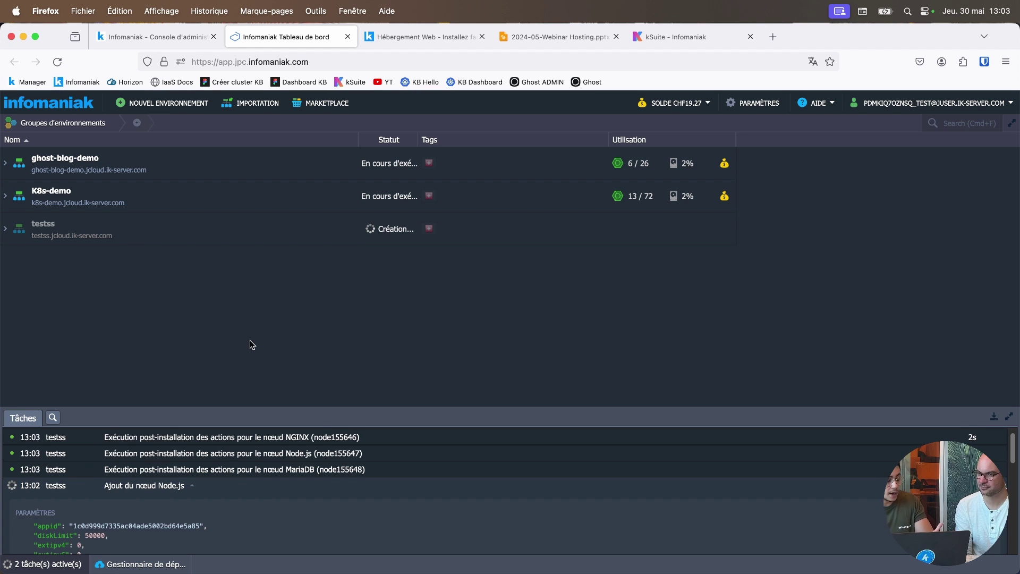
pyautogui.click(382, 415)
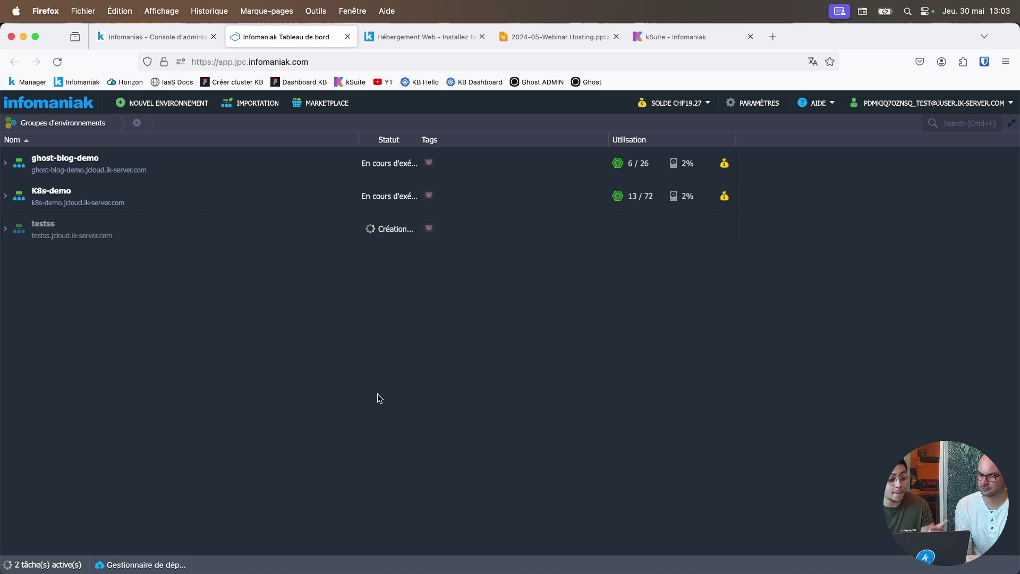
# Try configuring the marketplace add-on Adjust cp layer cloudlet limit to 10 CPU cores for the testss application servers, and cancel its installation.
pyautogui.click(327, 104)
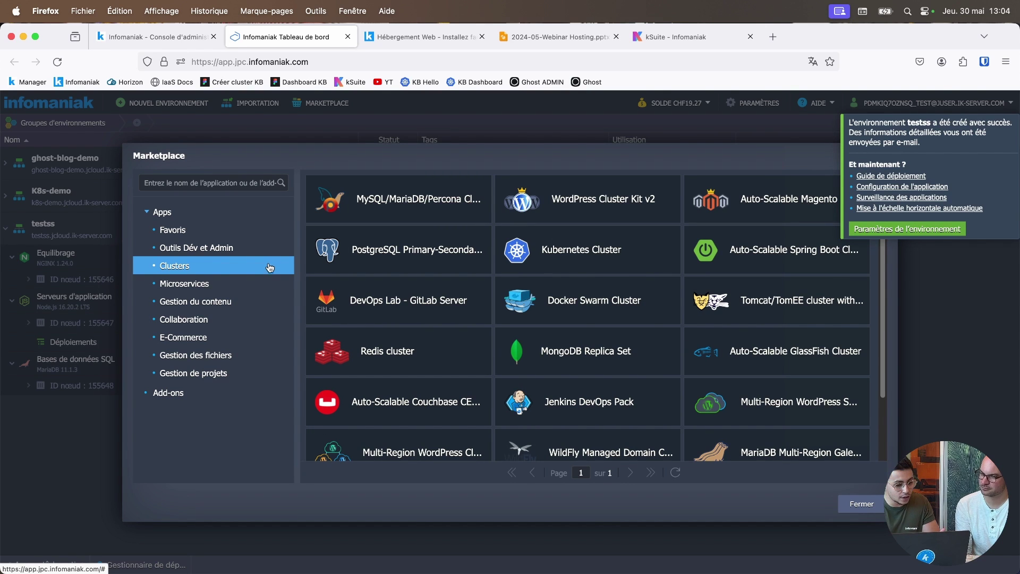
pyautogui.click(223, 392)
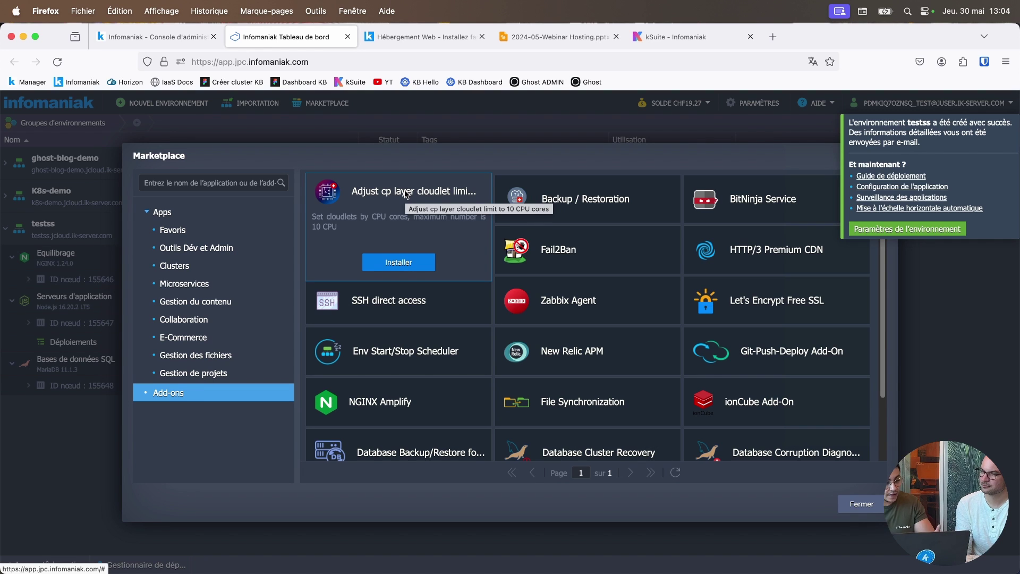
pyautogui.click(410, 263)
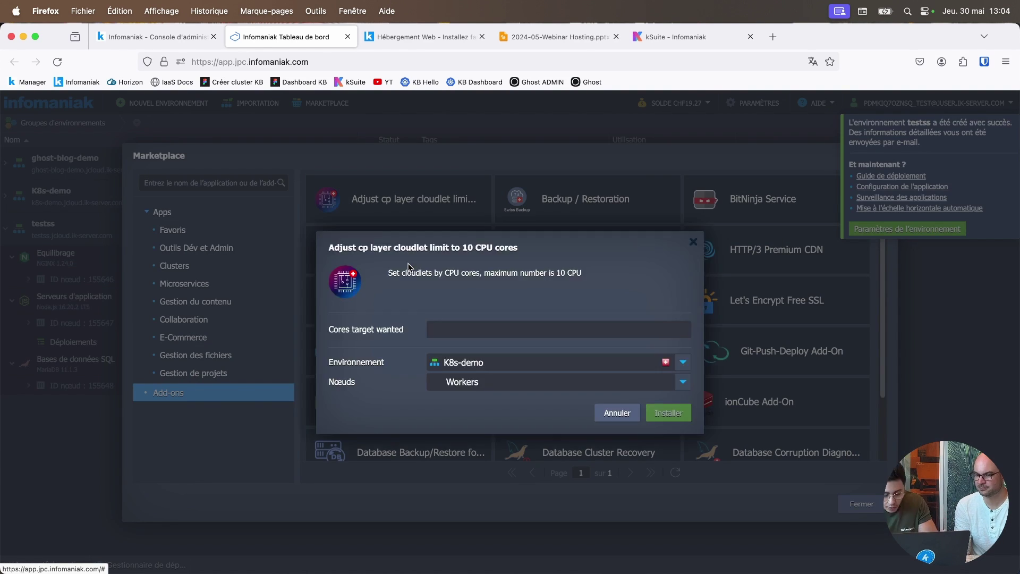
pyautogui.click(469, 335)
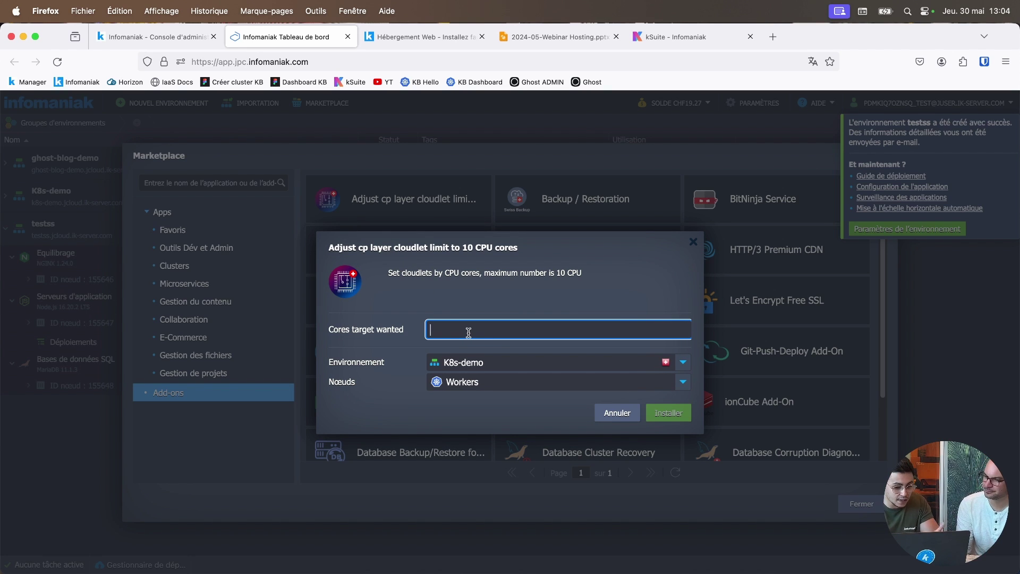
pyautogui.click(481, 362)
pyautogui.click(686, 366)
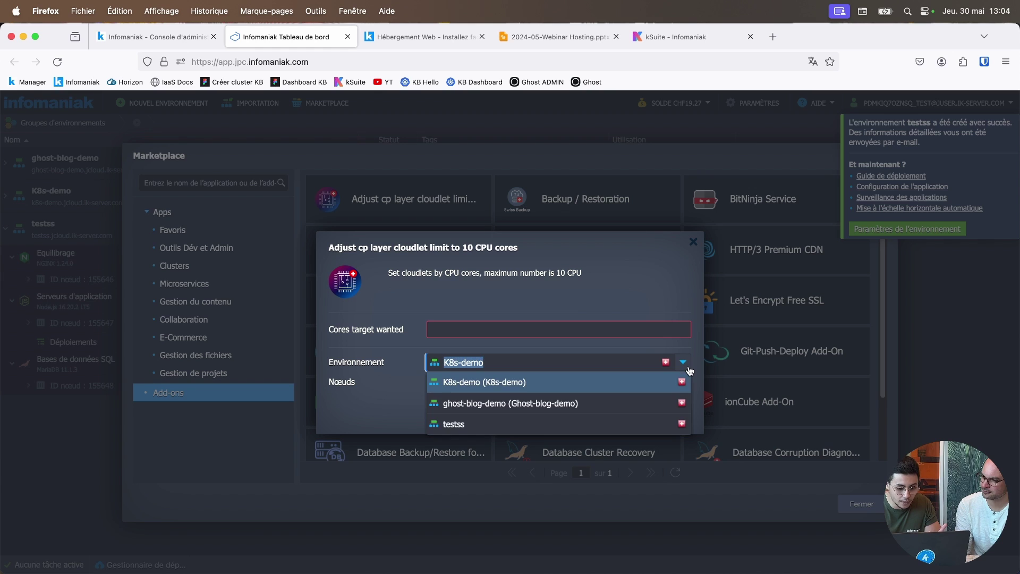
pyautogui.click(556, 420)
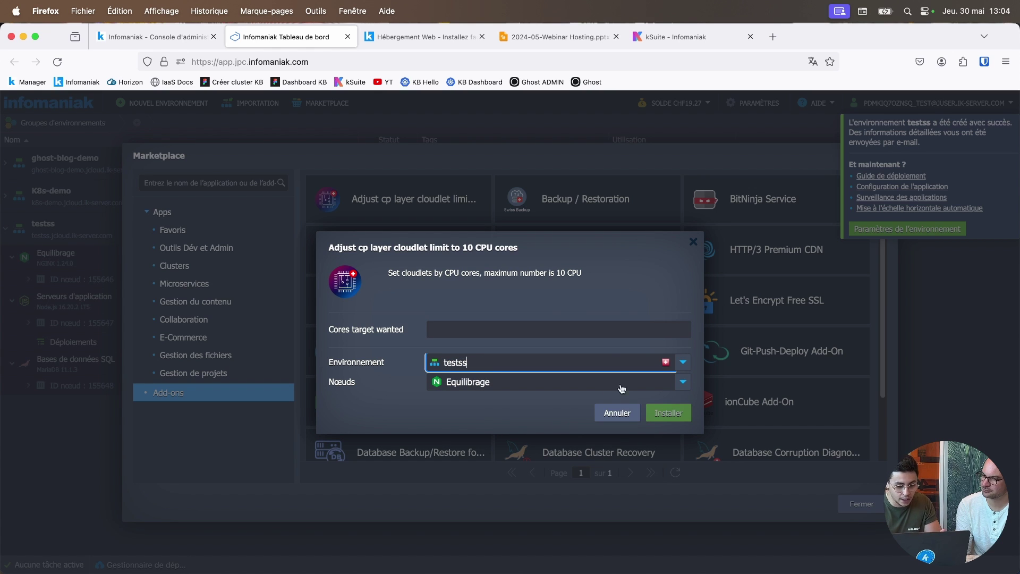
pyautogui.click(682, 383)
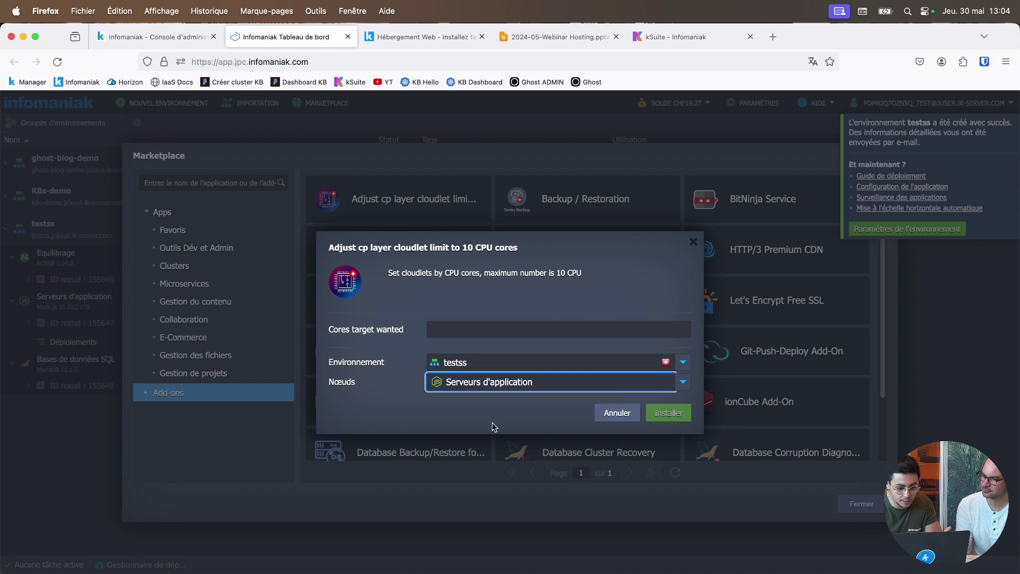
pyautogui.click(495, 424)
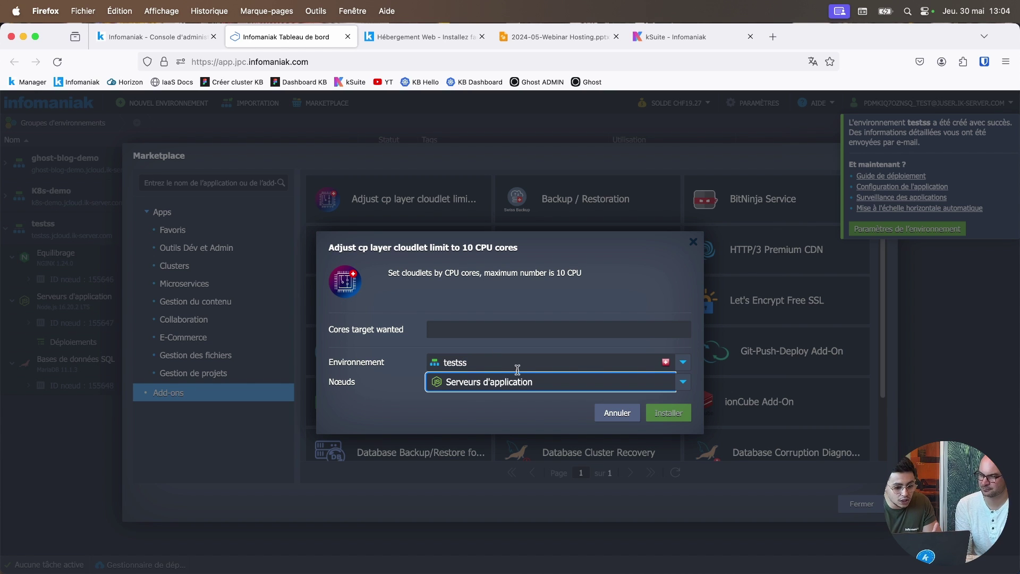
pyautogui.click(617, 419)
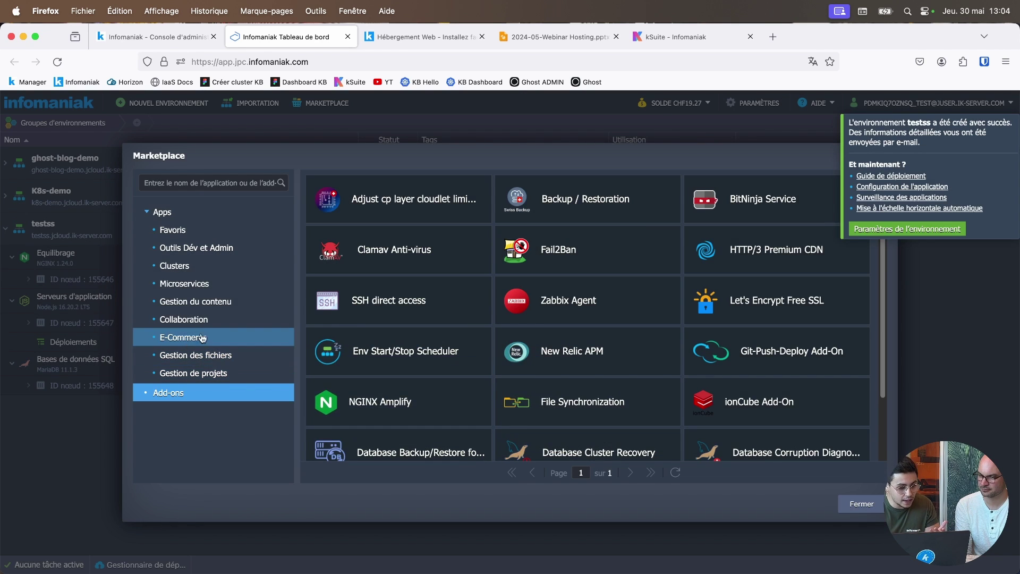
# Try the High Load scaling strategy for WordPress Cluster Kit v2 among the cluster apps, and close the marketplace without installing it.
pyautogui.click(198, 267)
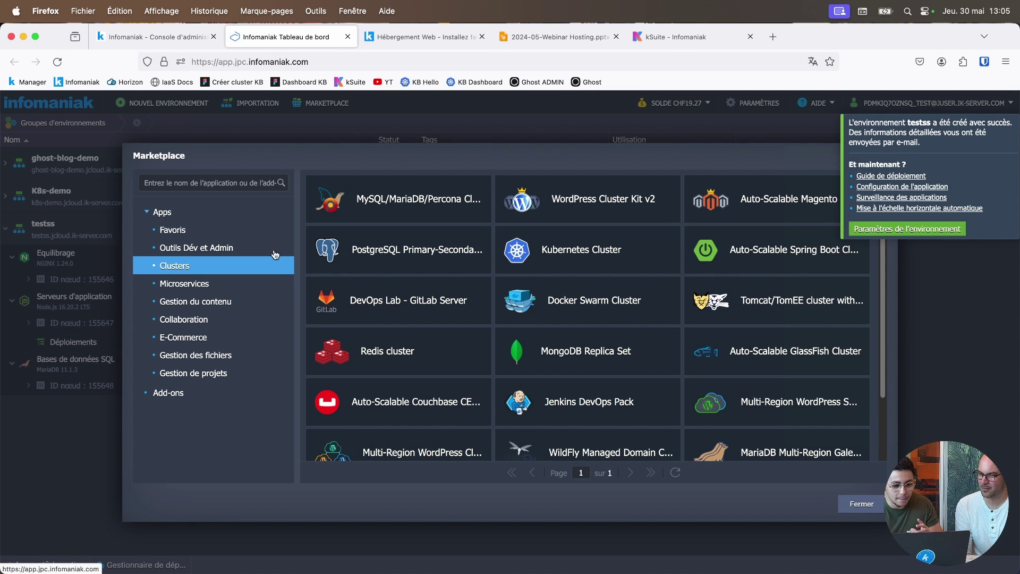
pyautogui.click(587, 260)
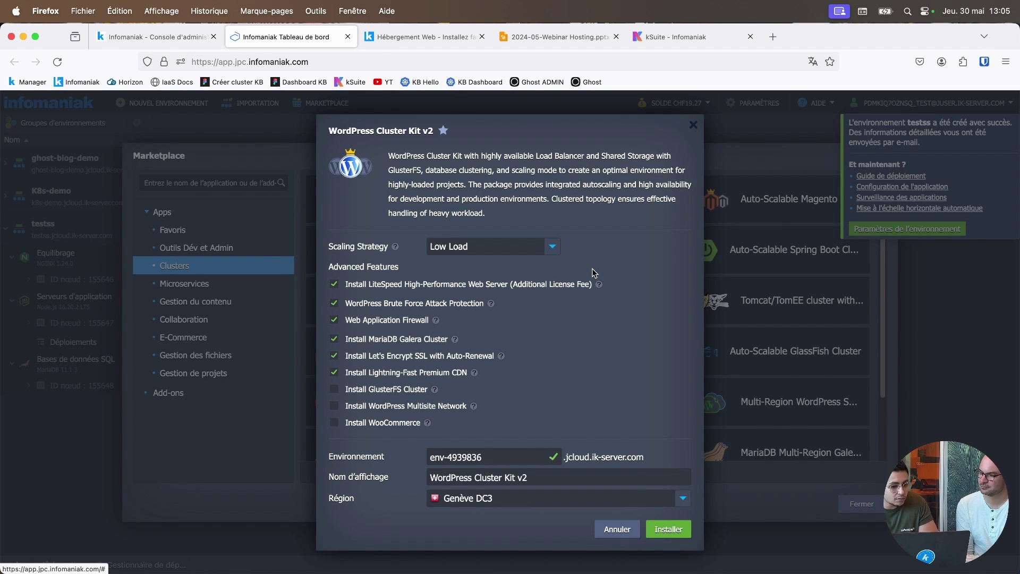
pyautogui.click(552, 247)
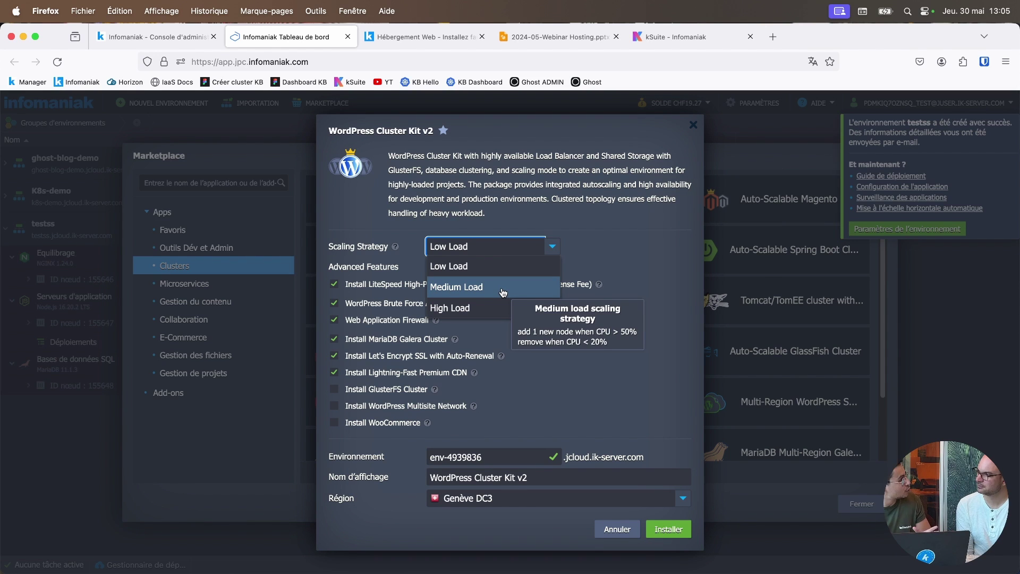
pyautogui.click(504, 308)
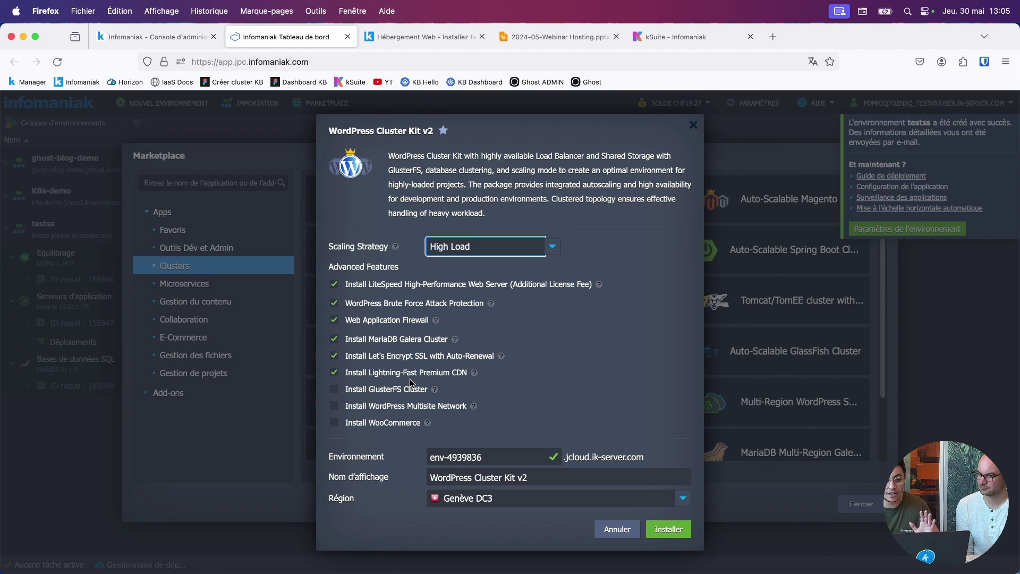
pyautogui.click(693, 126)
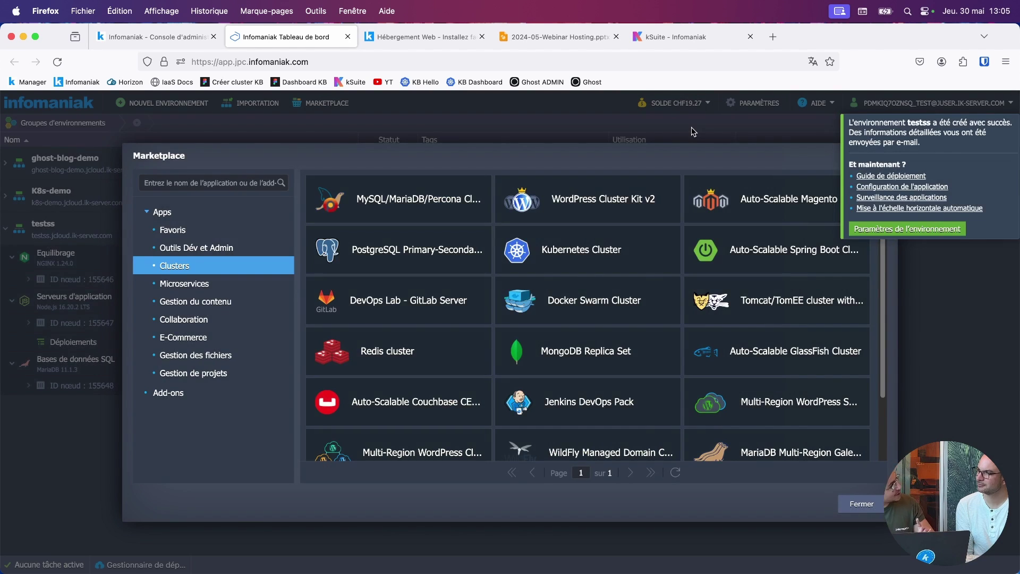
pyautogui.click(1009, 175)
pyautogui.click(887, 160)
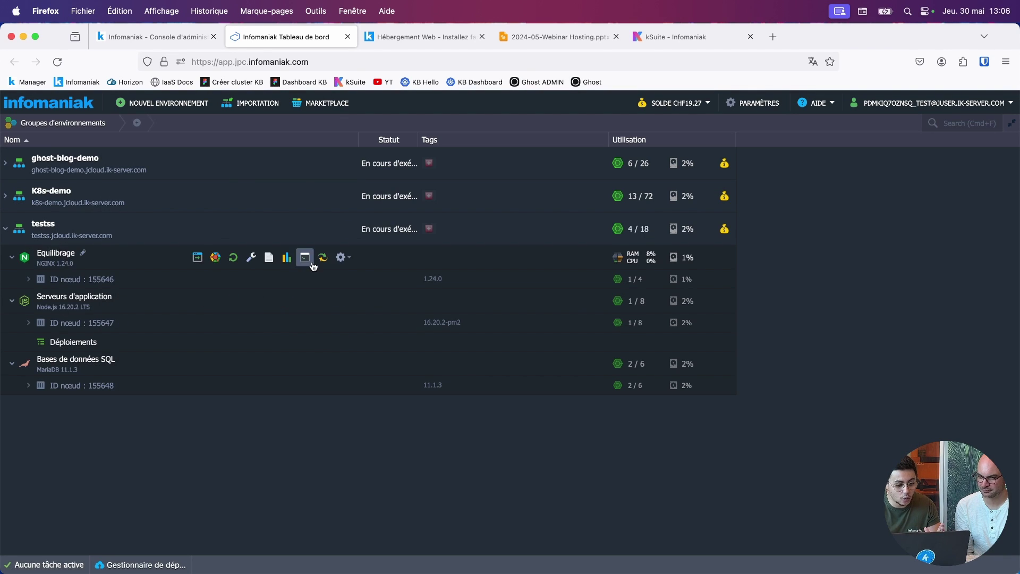
# Open and close a Web SSH session on the testss load balancer, and show the nodes of K8s-demo instead of those of testss.
pyautogui.click(313, 266)
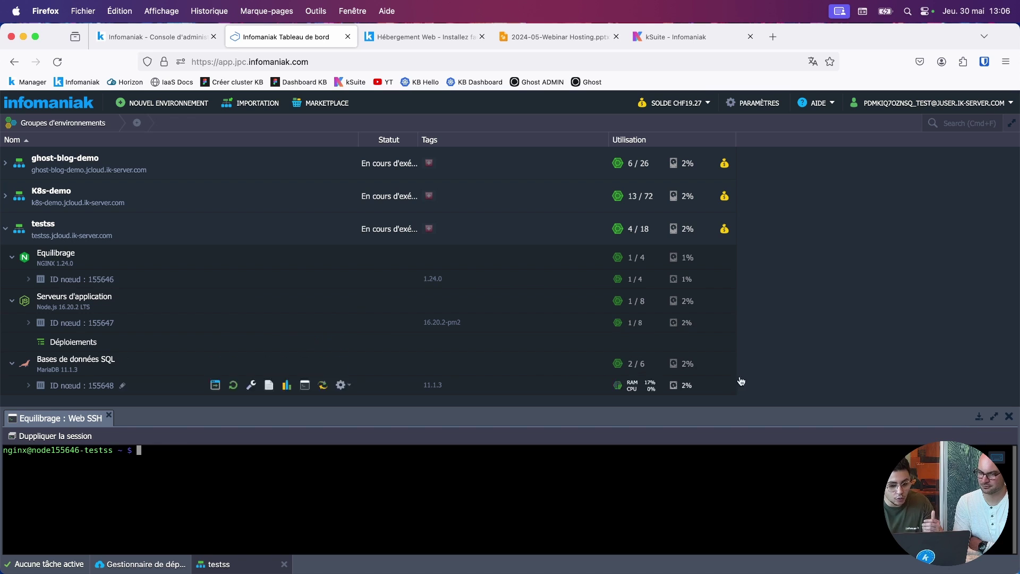
pyautogui.click(1010, 417)
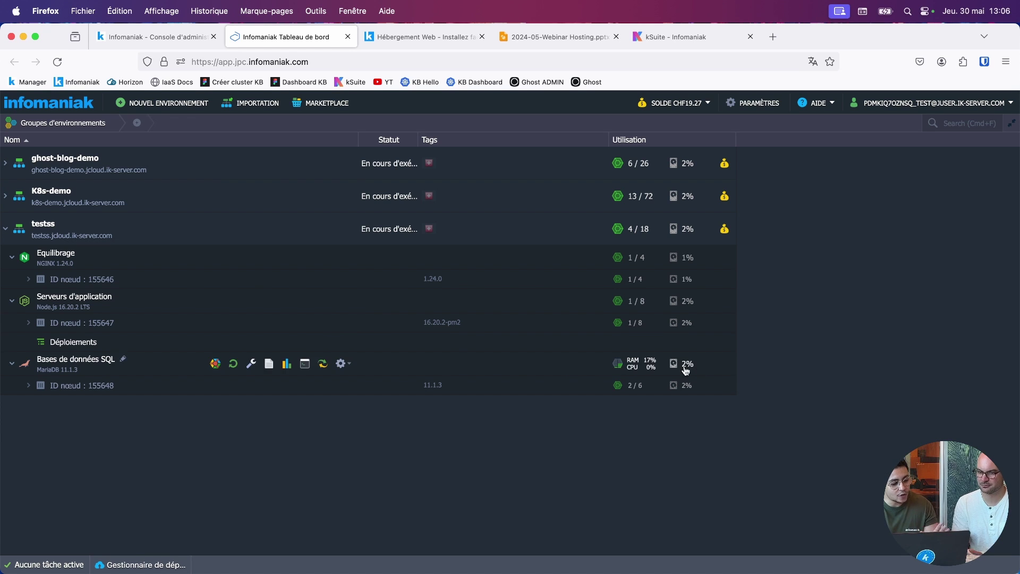
pyautogui.click(6, 232)
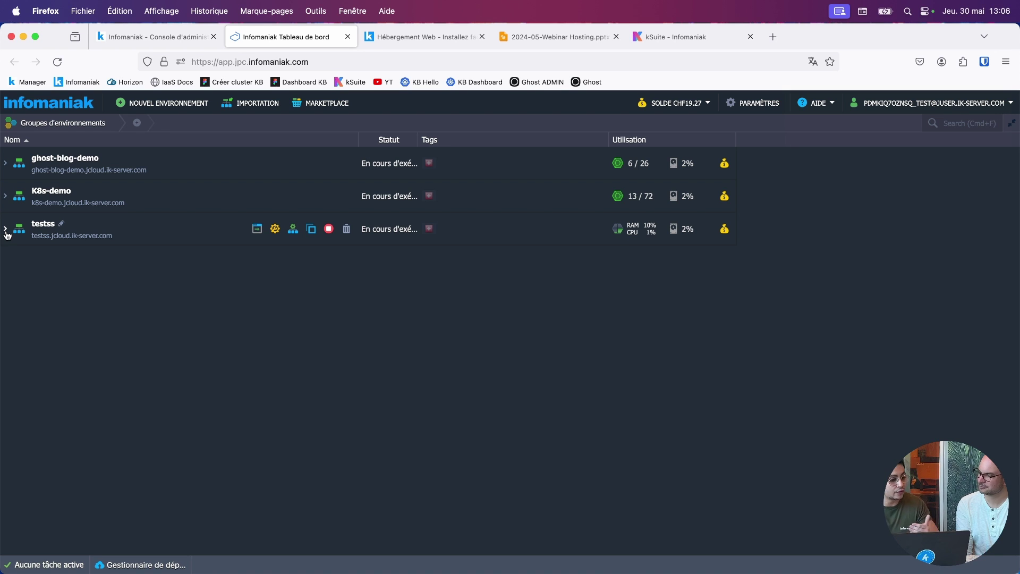
pyautogui.click(6, 198)
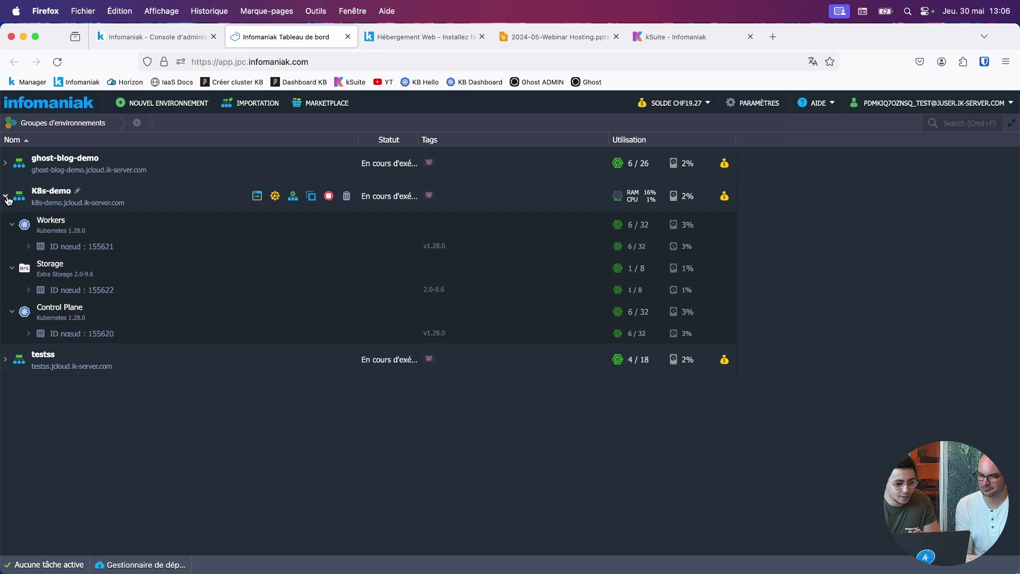
# Examine the versions, topologies and ingress controllers offered for a marketplace Kubernetes Cluster, and cancel its installation.
pyautogui.click(310, 108)
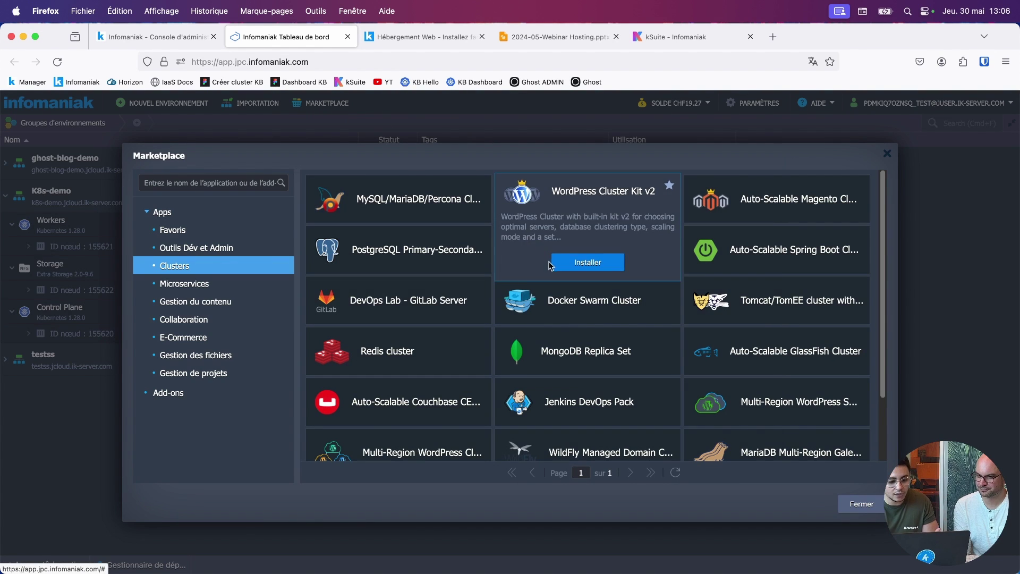
pyautogui.click(553, 262)
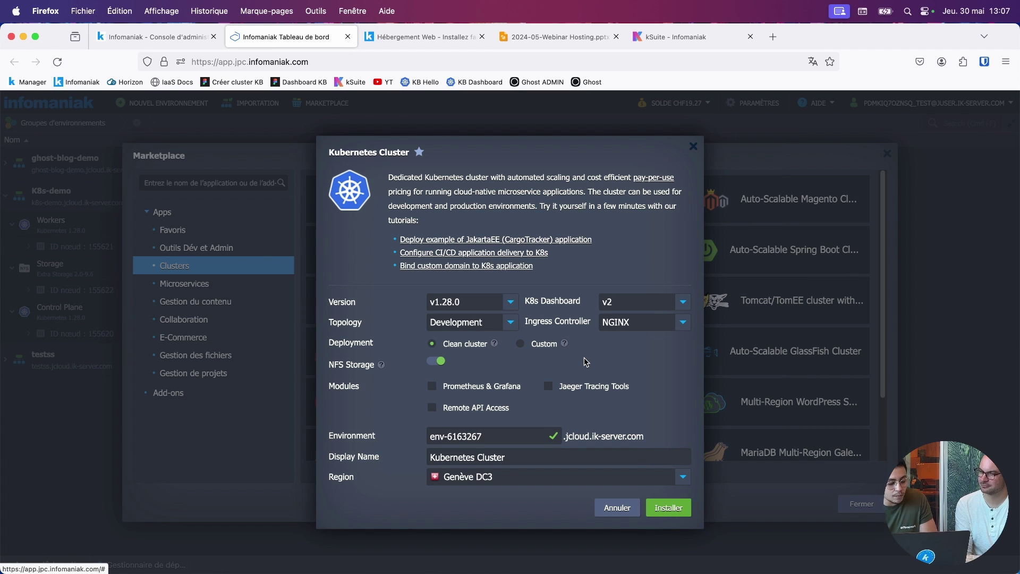
pyautogui.click(512, 304)
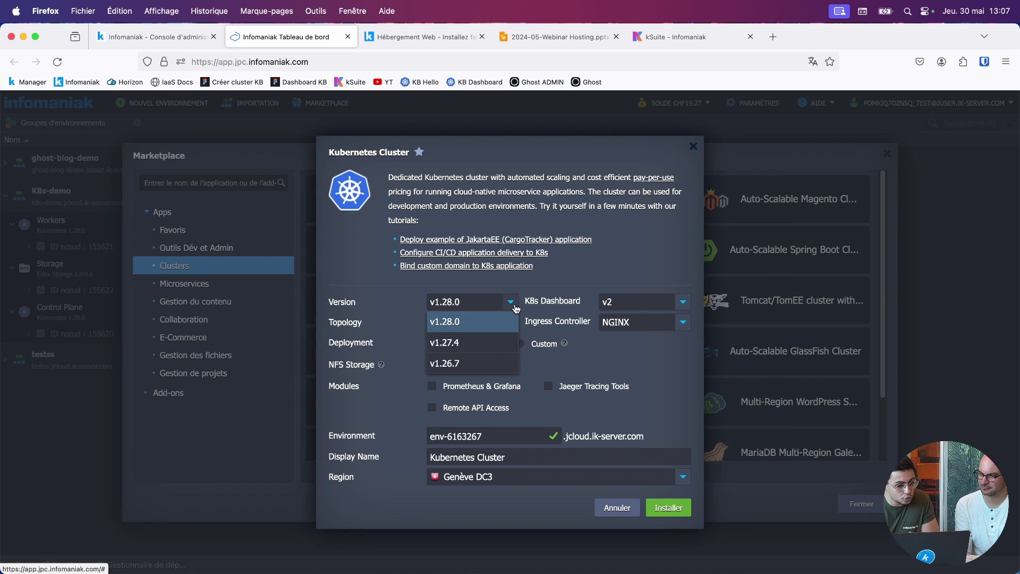
pyautogui.click(484, 291)
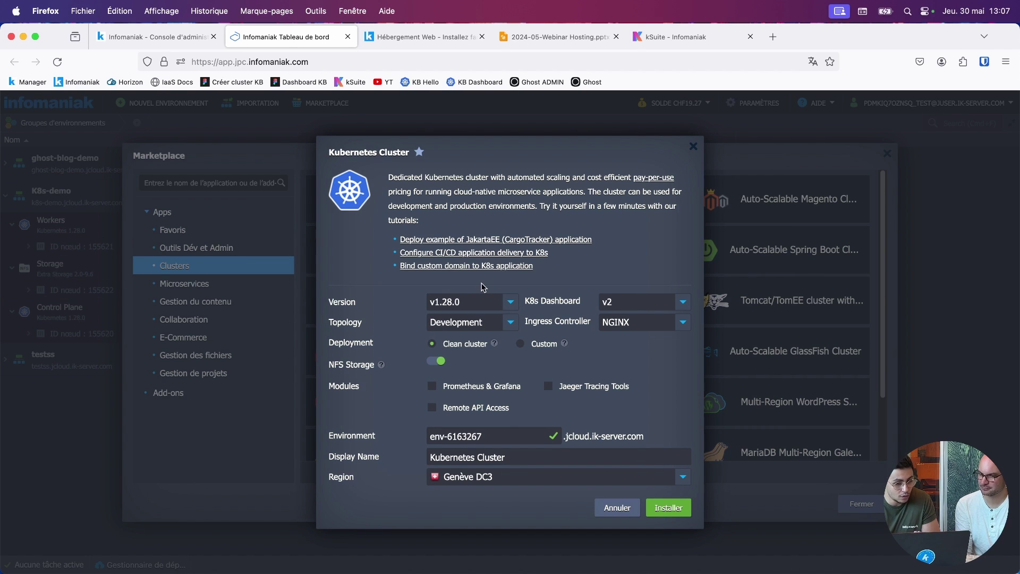
pyautogui.click(499, 330)
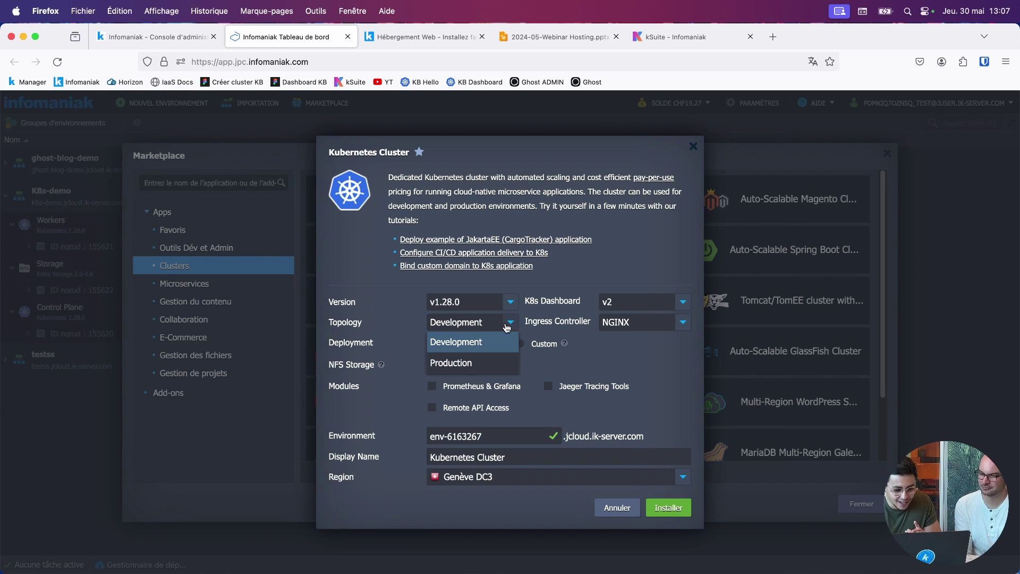
pyautogui.click(506, 325)
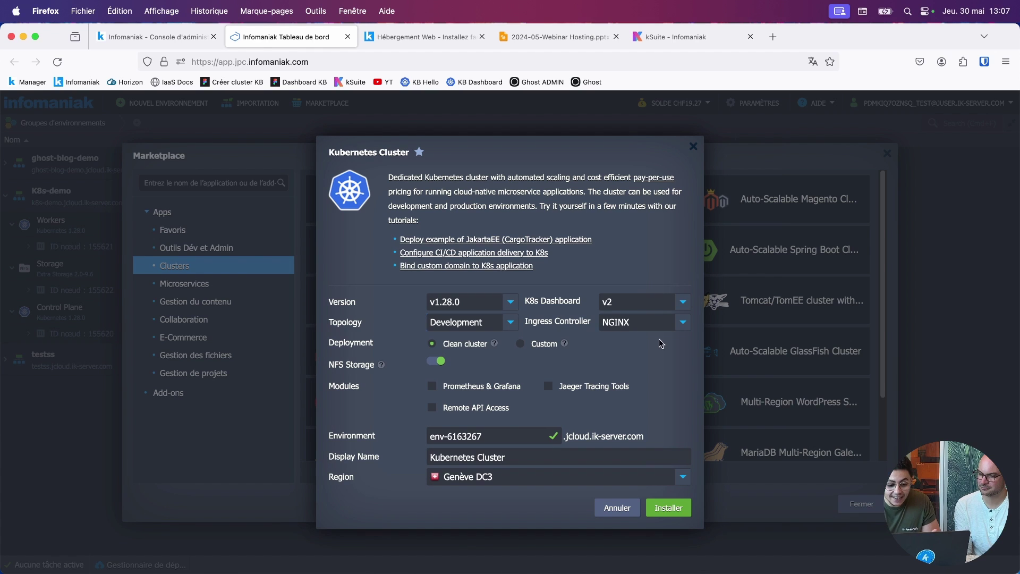
pyautogui.click(684, 328)
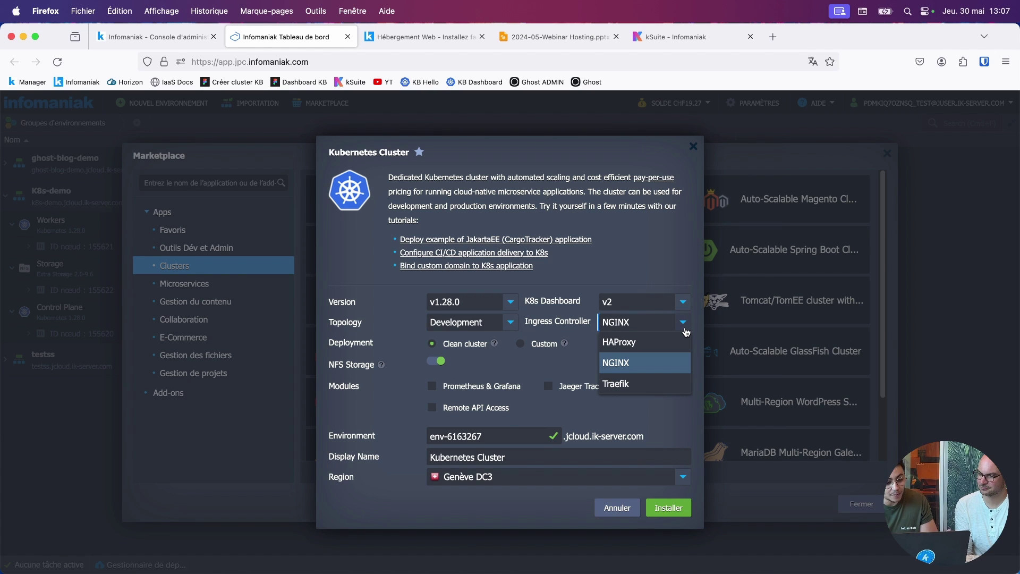
pyautogui.click(566, 374)
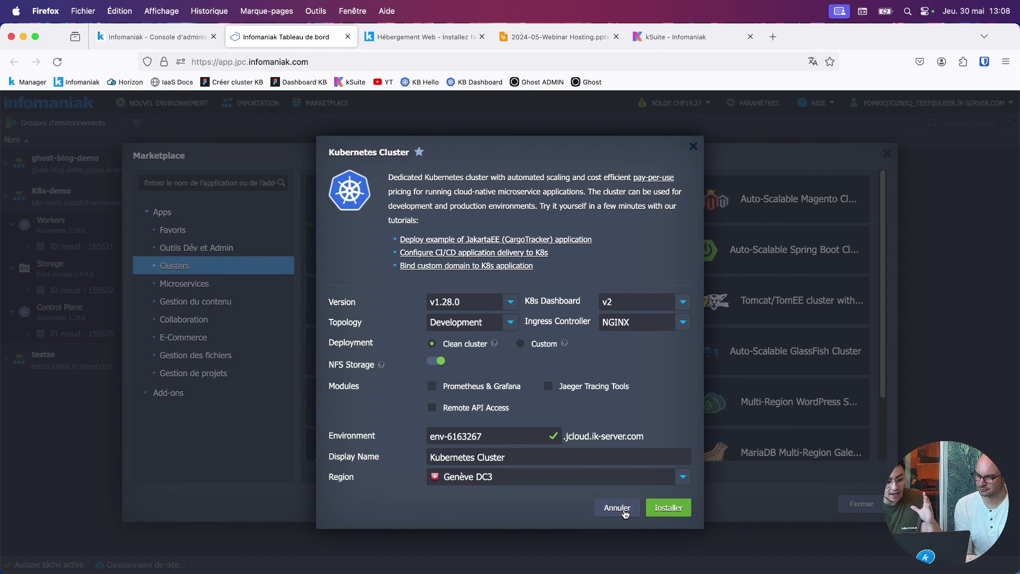
pyautogui.click(619, 508)
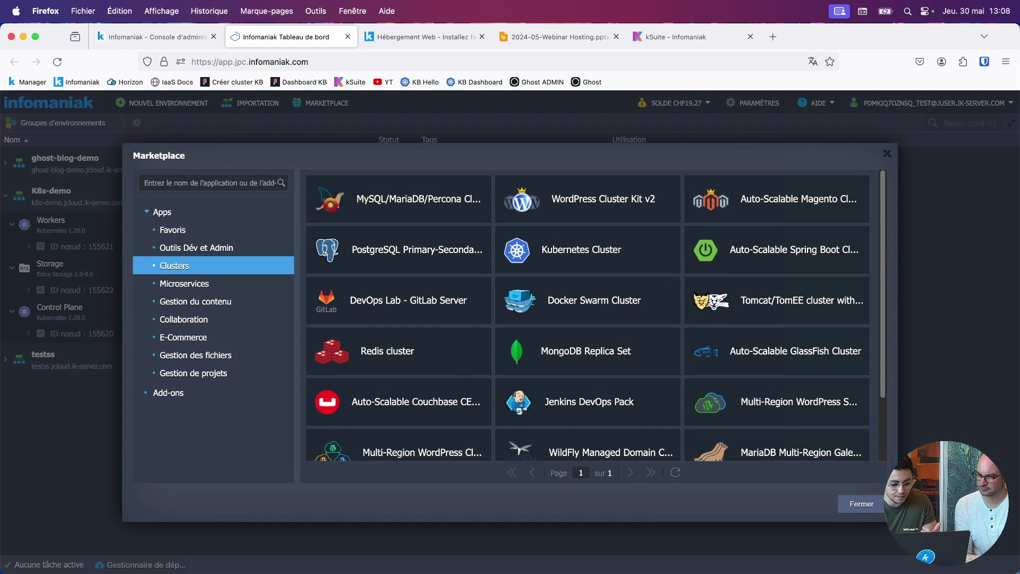
# View the Kubernetes Cluster deployment screenshot in Aperçu, and return to Firefox to load the K8s-demo hello page in a new tab.
pyautogui.press('super+Tab')
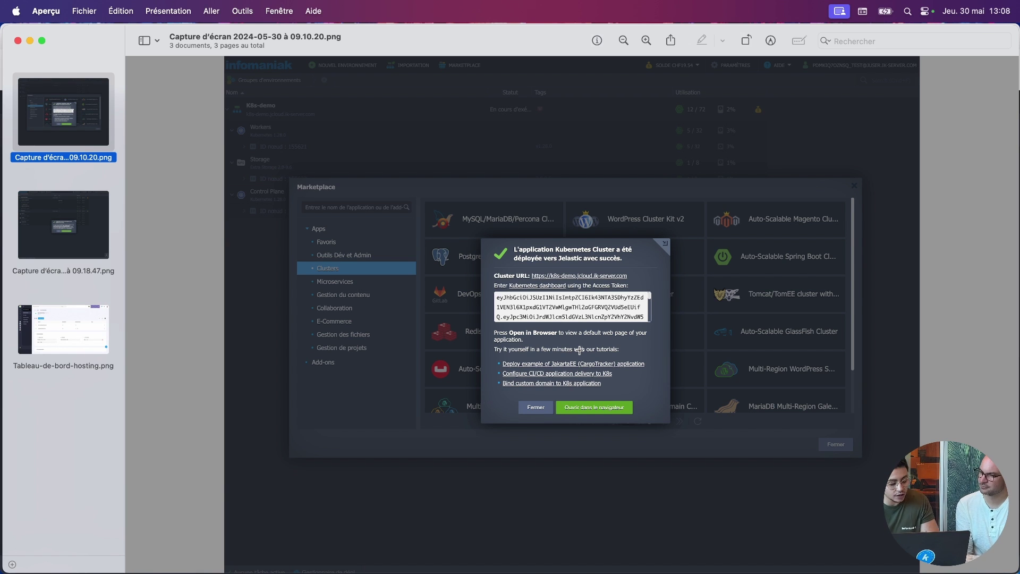
pyautogui.press('super+Tab')
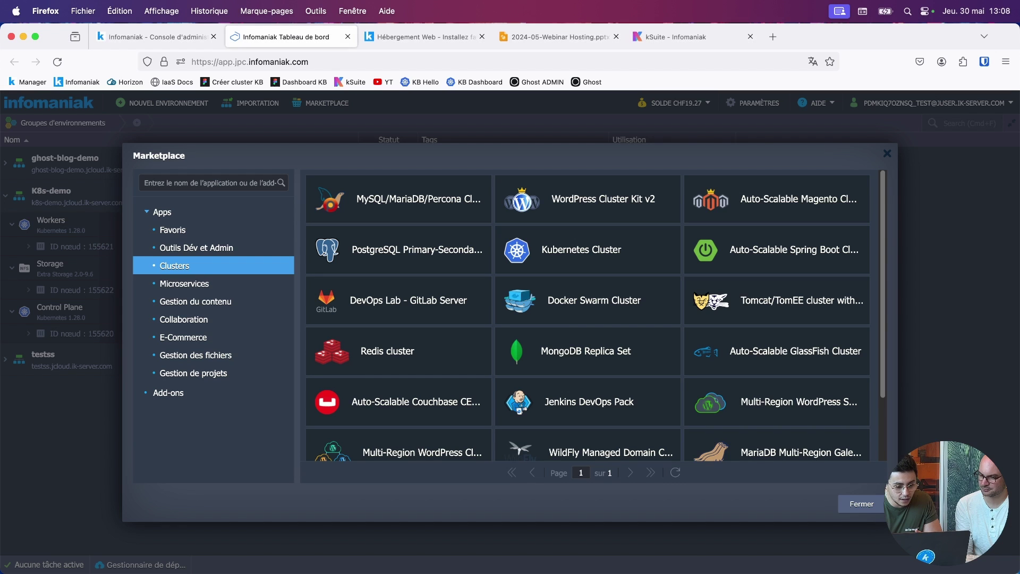
pyautogui.press('super+t')
pyautogui.click(424, 83)
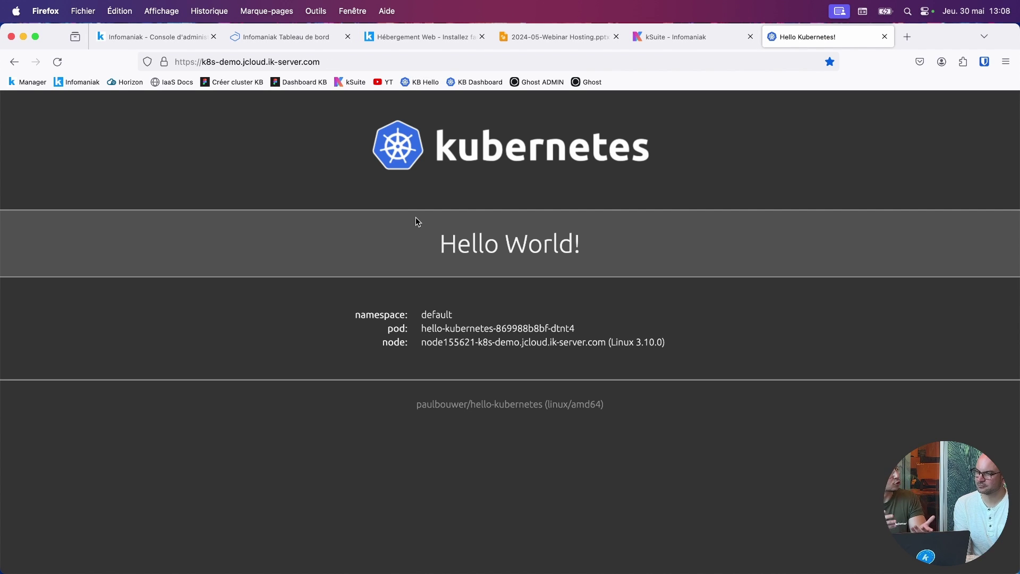
# Load the K8s-demo Kubernetes Dashboard in a new tab and examine its workload status, daemon sets and resource categories.
pyautogui.press('super+t')
pyautogui.click(475, 82)
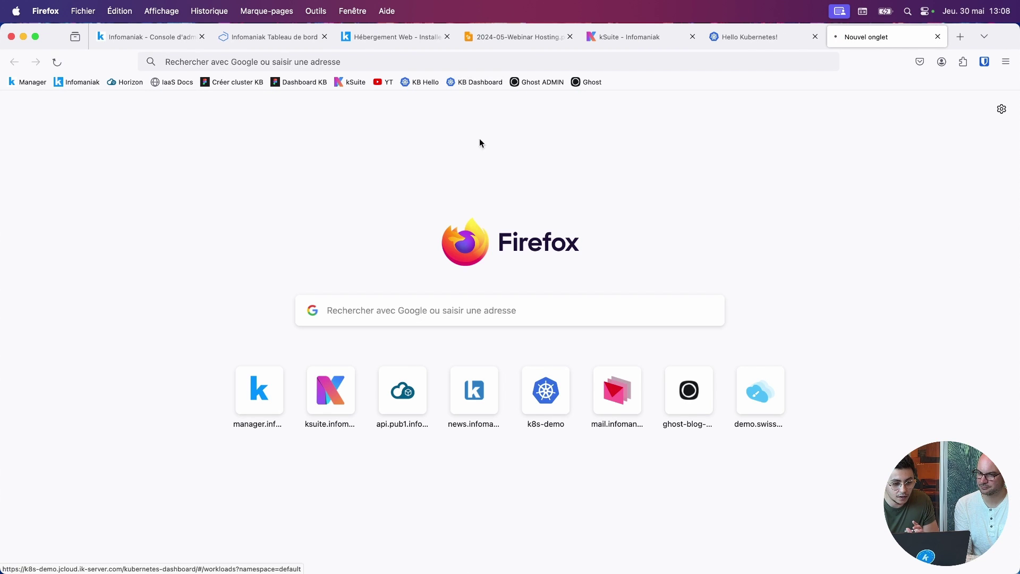
pyautogui.click(51, 420)
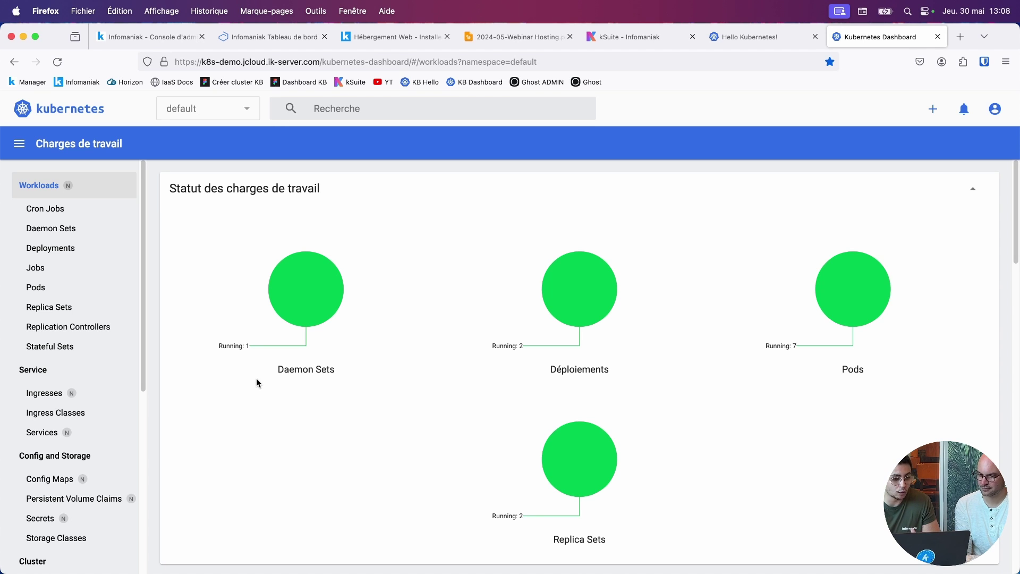
pyautogui.scroll(-5, 318, 401)
pyautogui.scroll(-1, 351, 397)
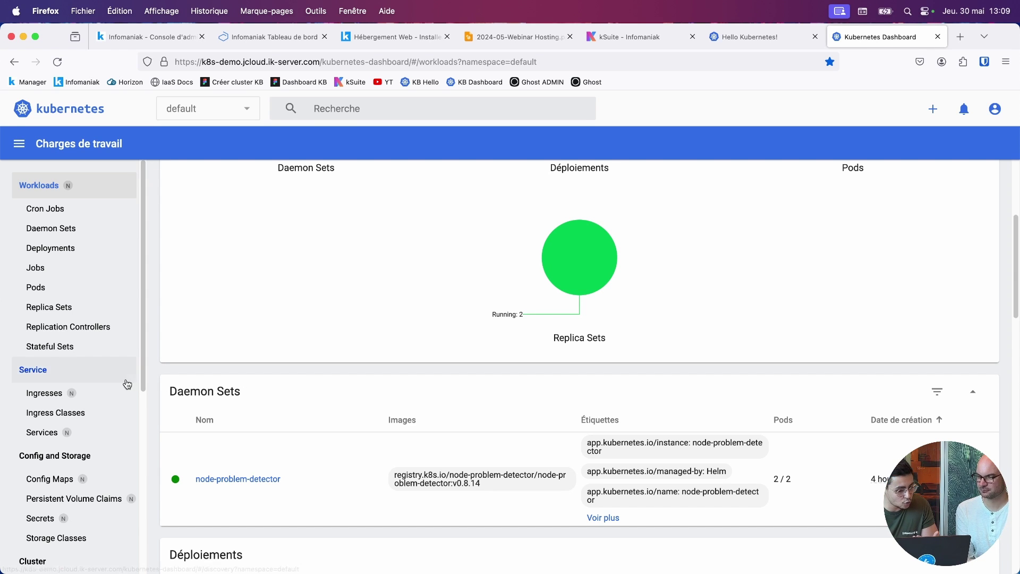
pyautogui.scroll(-1, 109, 380)
pyautogui.scroll(-3, 101, 384)
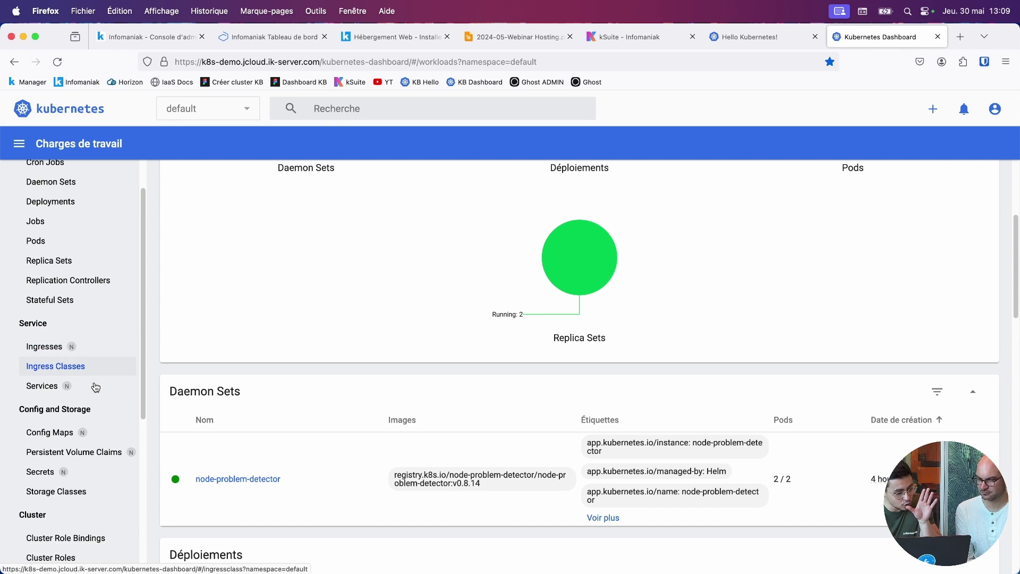
# Display the cluster's nodes in the Kubernetes Dashboard, and return to the Jelastic environment list.
pyautogui.scroll(-2, 95, 387)
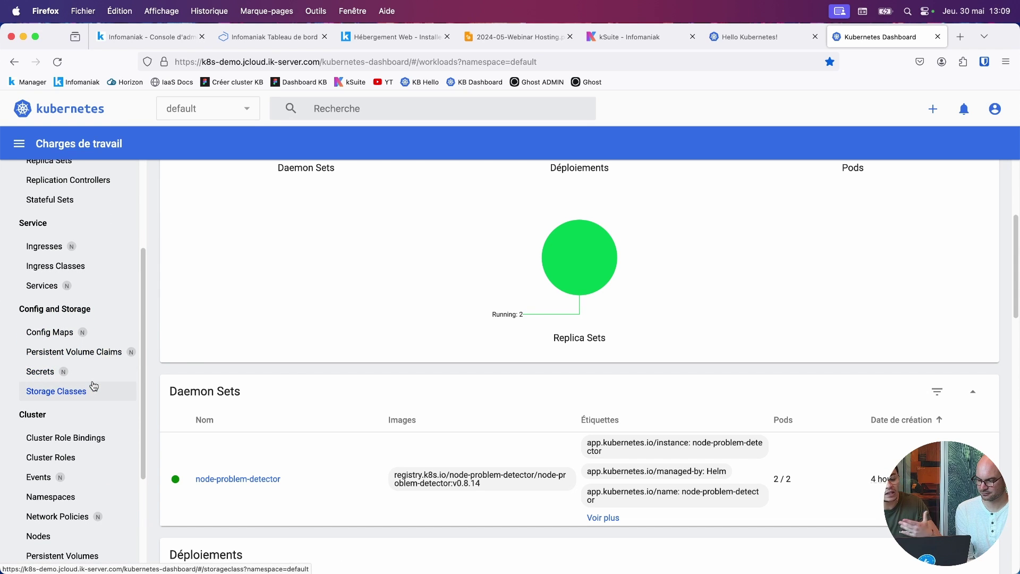
pyautogui.click(76, 537)
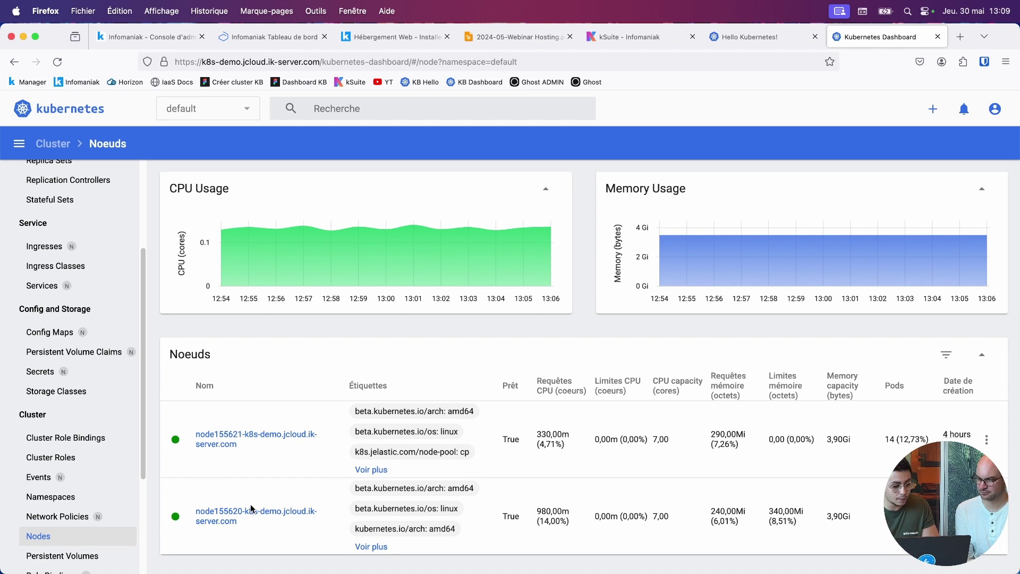
pyautogui.press('super+2')
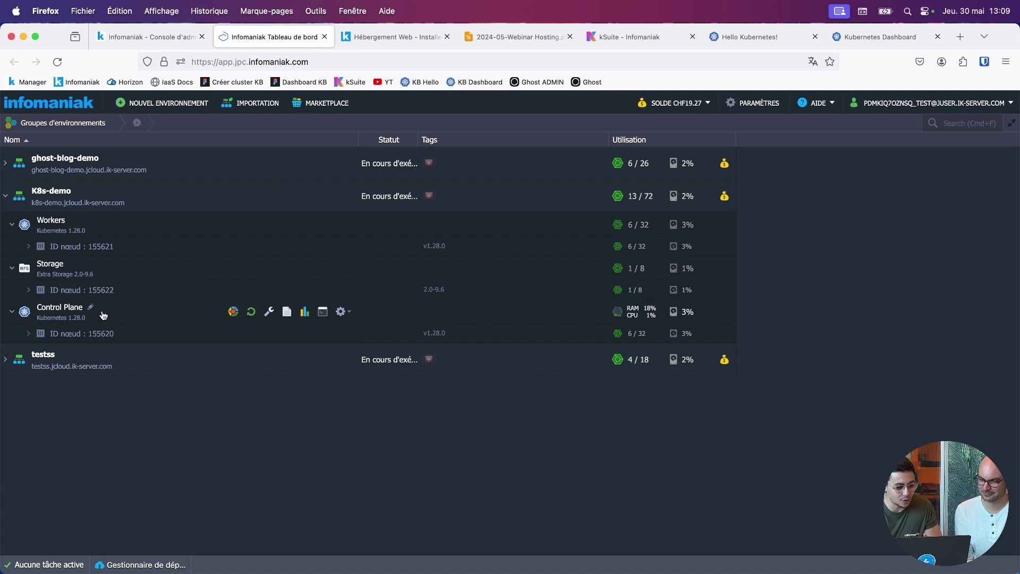
# Scale the K8s-demo Workers layer horizontally to 3 nodes, apply the new topology, and view the running tasks.
pyautogui.moveTo(234, 212)
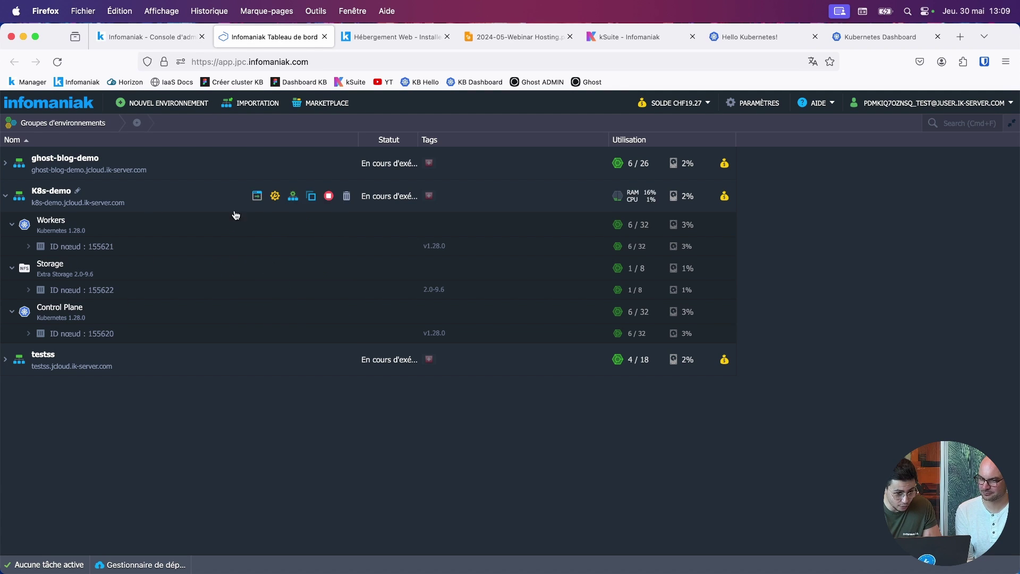
pyautogui.click(292, 197)
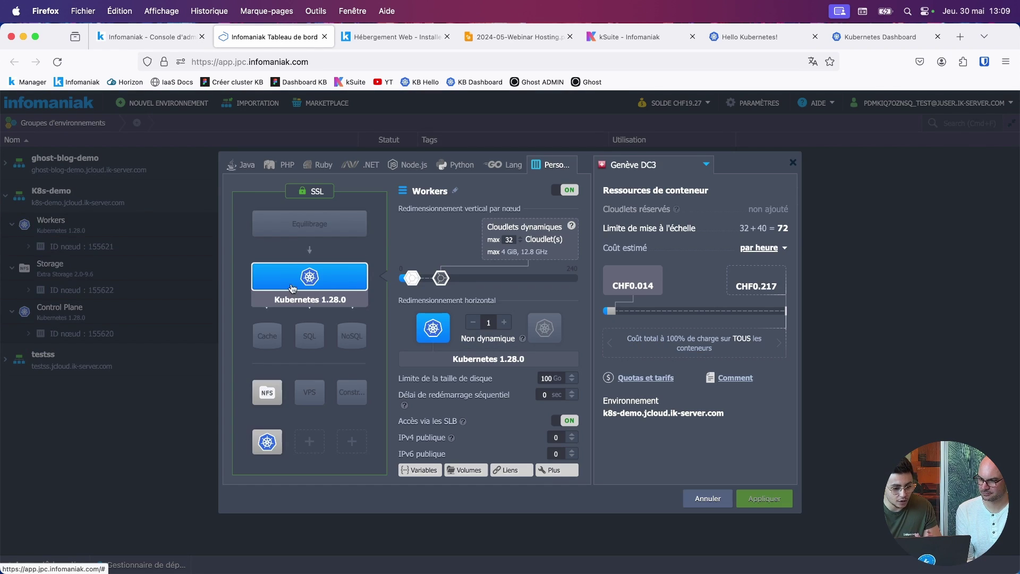
pyautogui.click(345, 282)
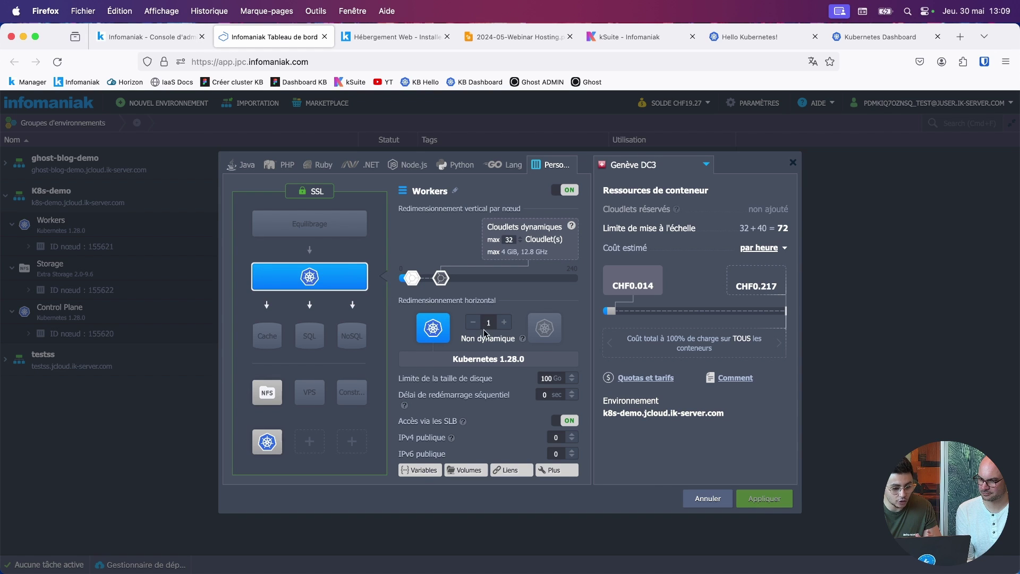
pyautogui.click(504, 323)
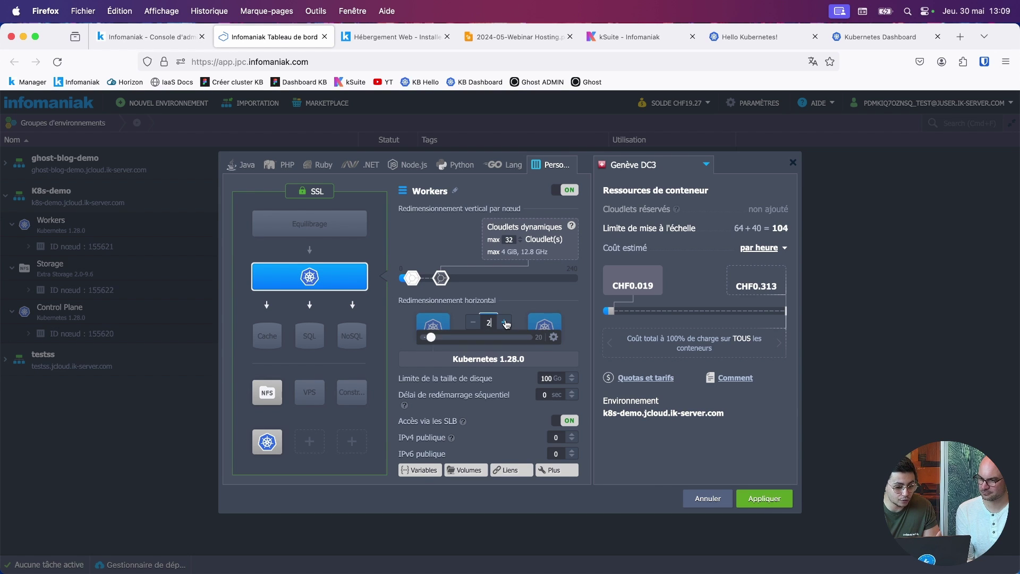
pyautogui.click(505, 323)
pyautogui.click(774, 500)
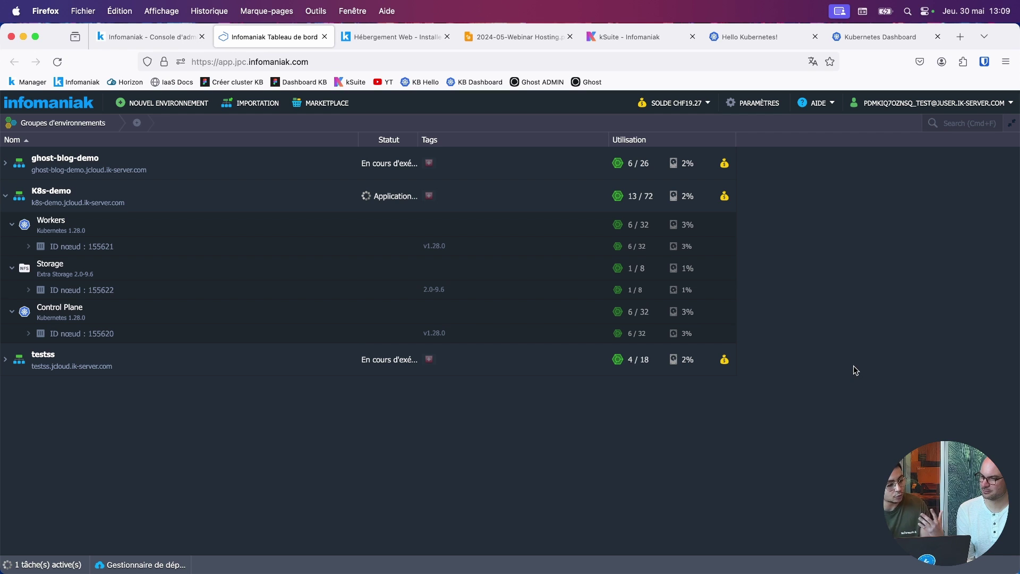
pyautogui.click(53, 564)
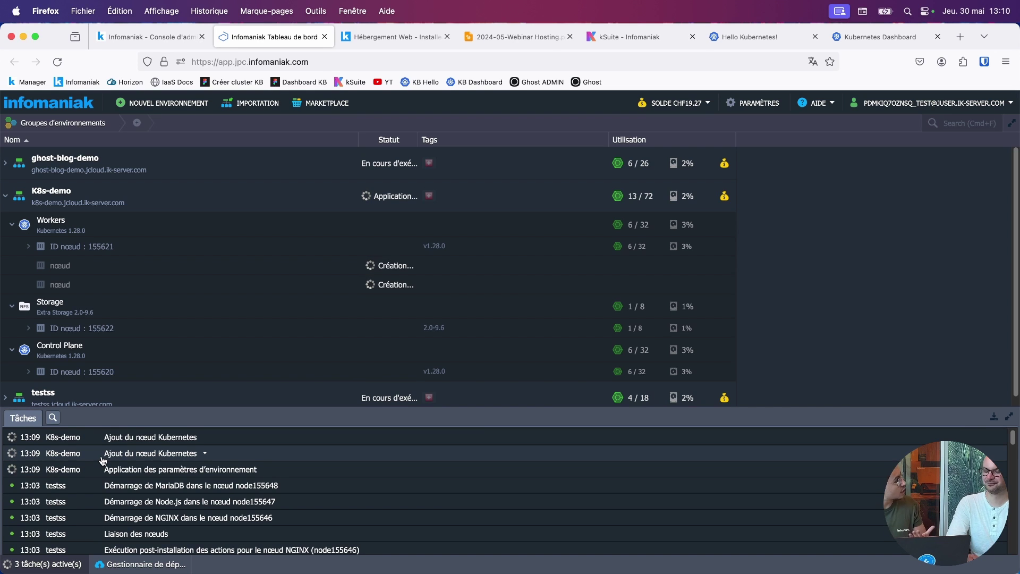
pyautogui.click(995, 421)
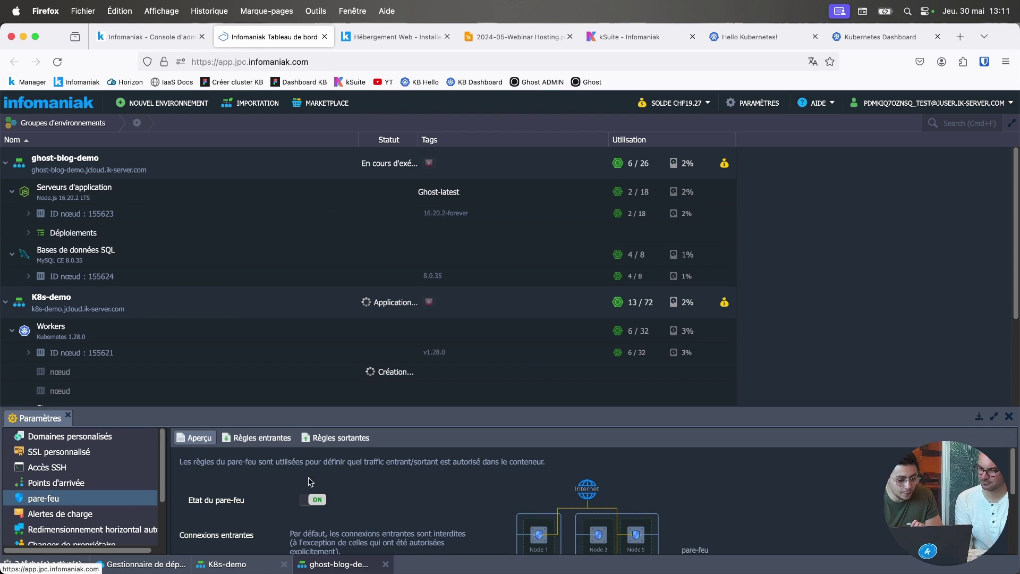
# Enlarge the ghost-blog-demo firewall settings, examine their inbound and outbound rules, and minimize the settings.
pyautogui.moveTo(360, 419); pyautogui.dragTo(351, 307)
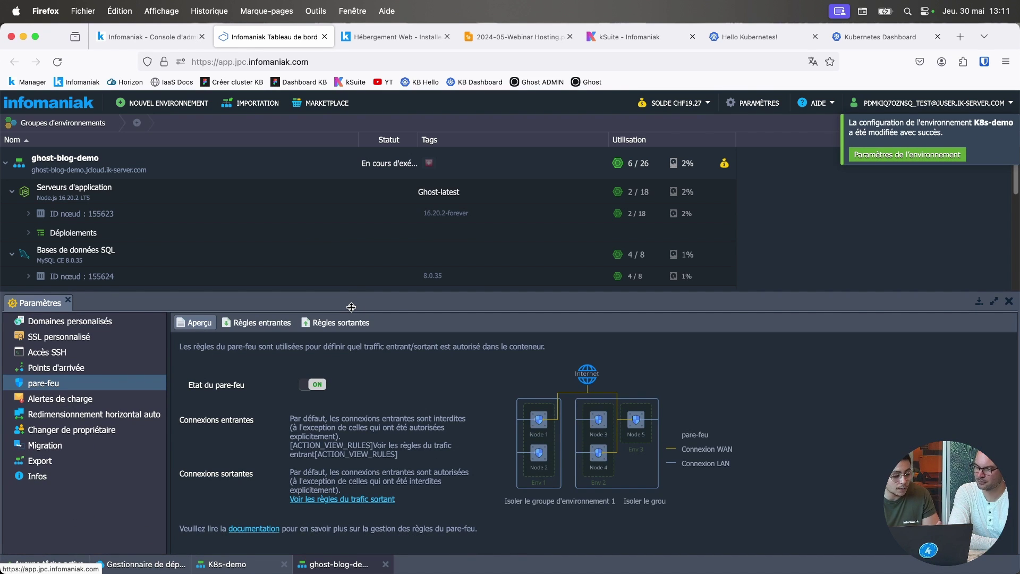
pyautogui.click(261, 322)
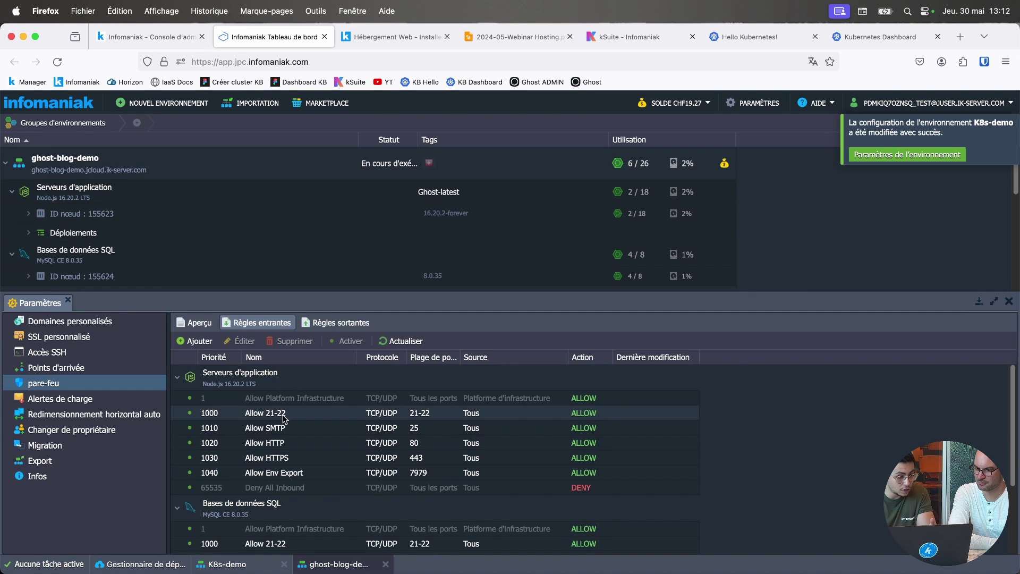
pyautogui.click(332, 328)
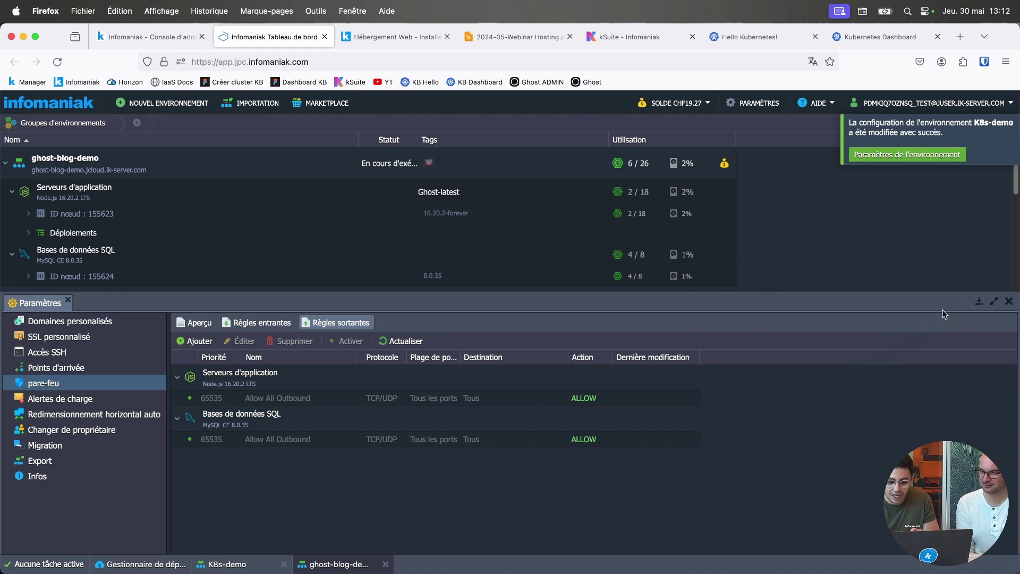
pyautogui.click(980, 302)
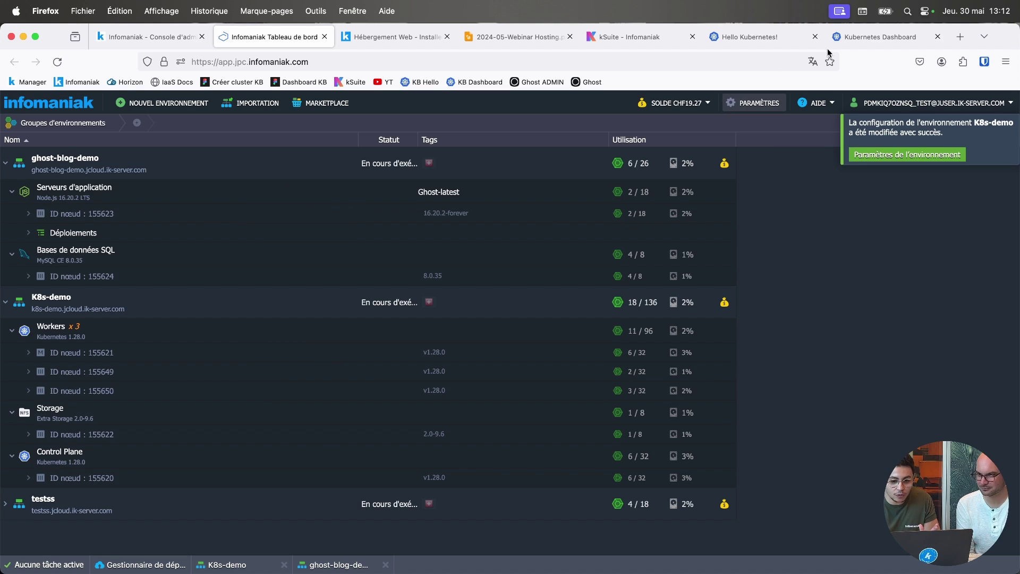
# Reload the node list in the Kubernetes Dashboard and examine all nodes of the scaled cluster.
pyautogui.click(849, 41)
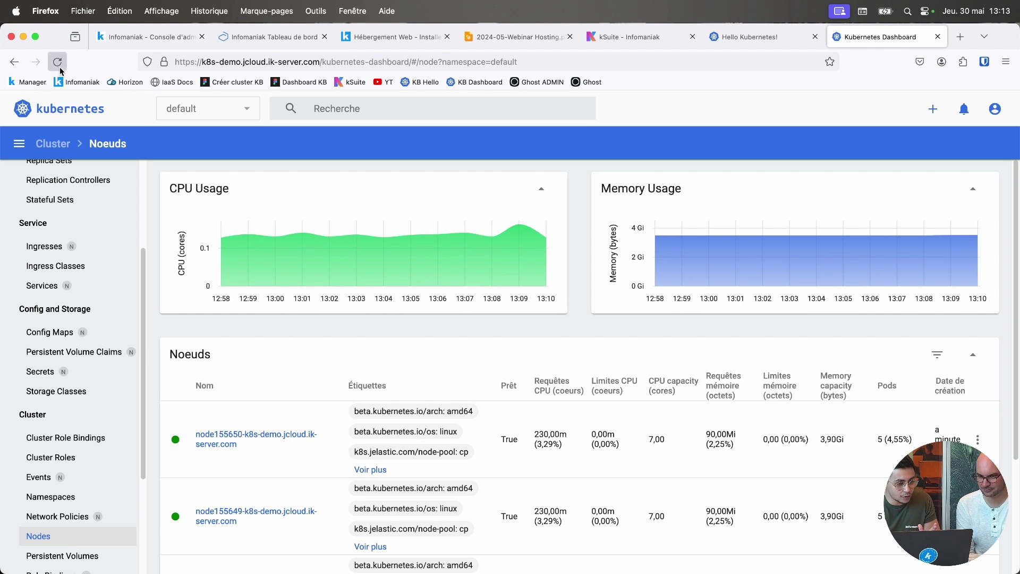
pyautogui.click(58, 64)
pyautogui.scroll(-5, 380, 459)
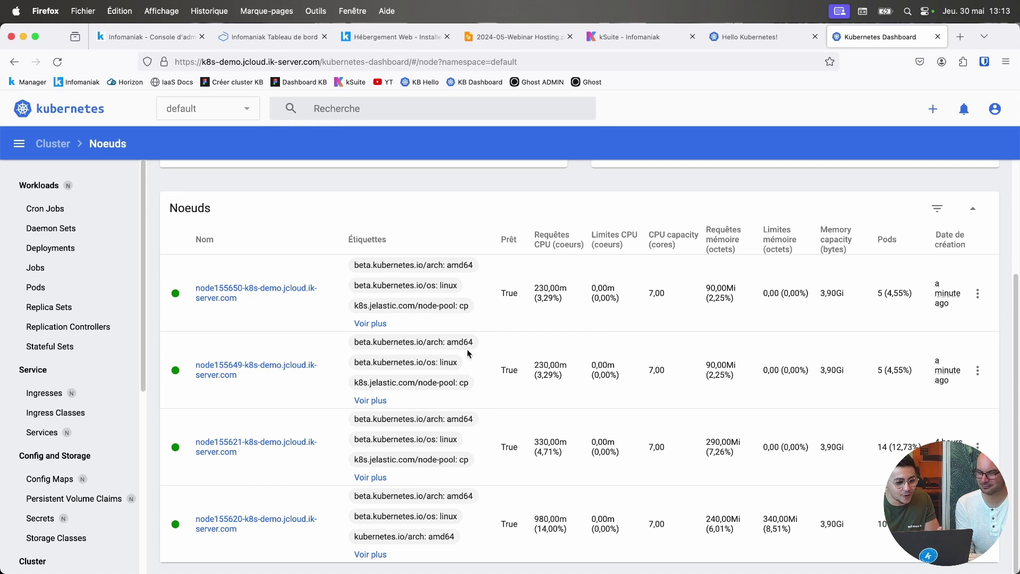
# Open a Web SSH session on the K8s-demo Control Plane in Jelastic and run kubectl version.
pyautogui.click(292, 38)
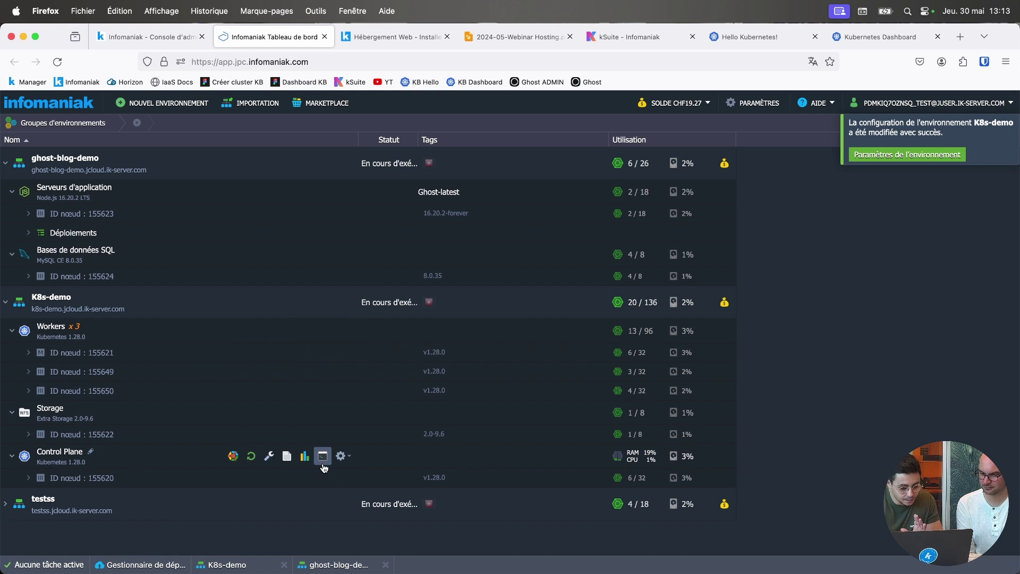
pyautogui.click(324, 457)
pyautogui.write('ku')
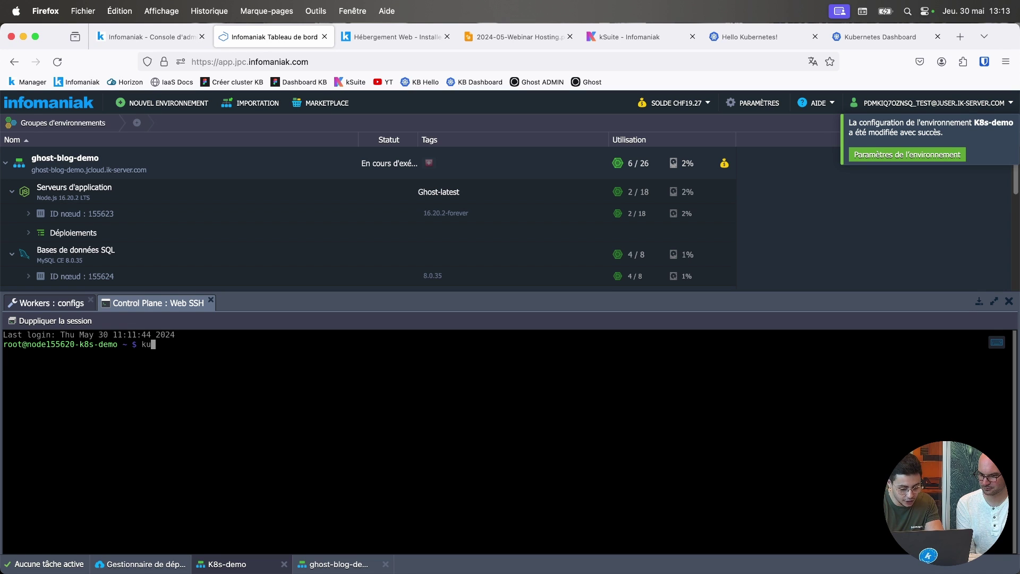
pyautogui.write('bctl version')
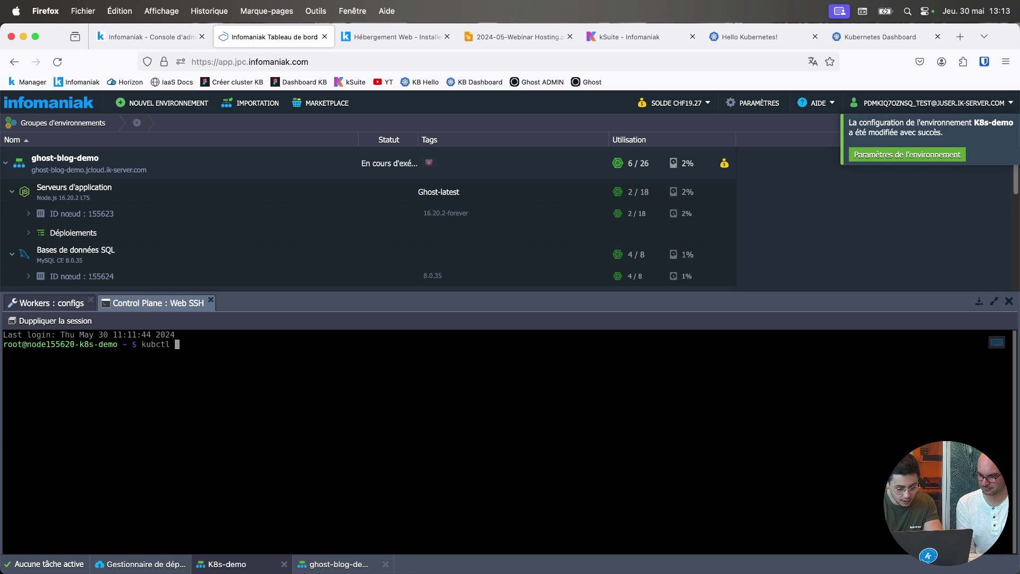
pyautogui.press('Return')
pyautogui.write('kubectl version')
pyautogui.press('Return')
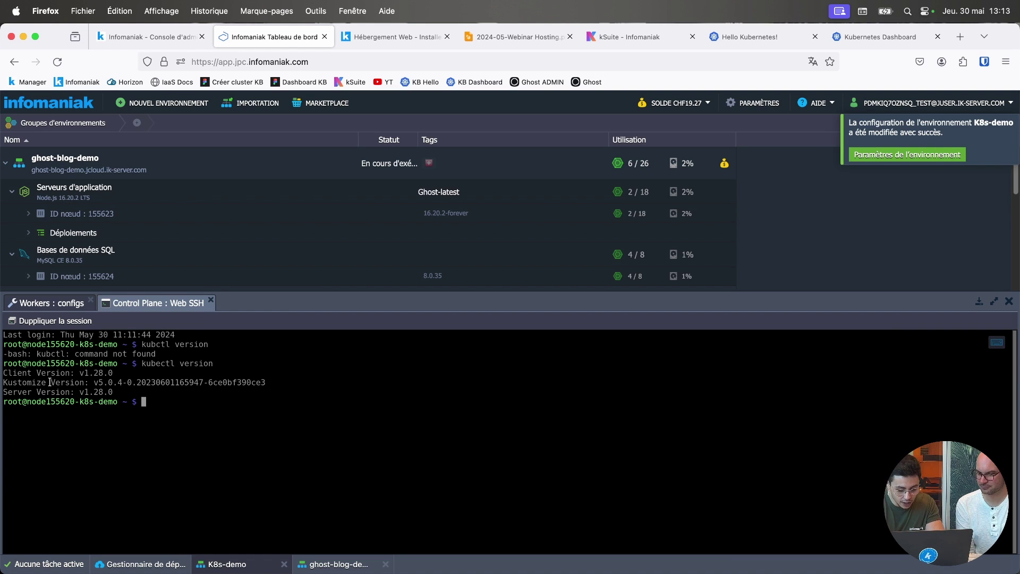
# List the cluster's nodes with kubectl get nodes, and minimize the Web SSH session.
pyautogui.write('kubectl')
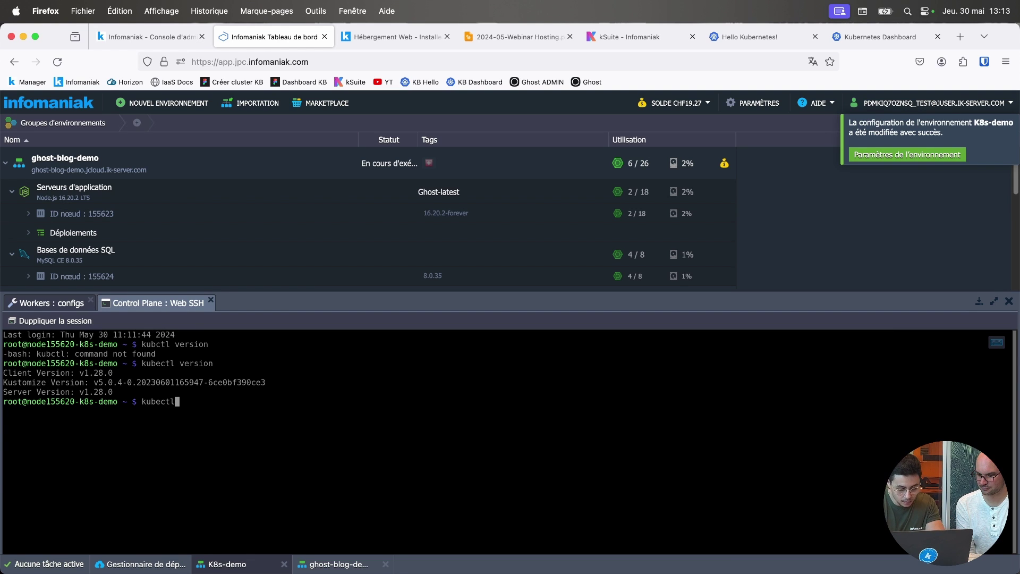
pyautogui.write(' get nodes')
pyautogui.press('Return')
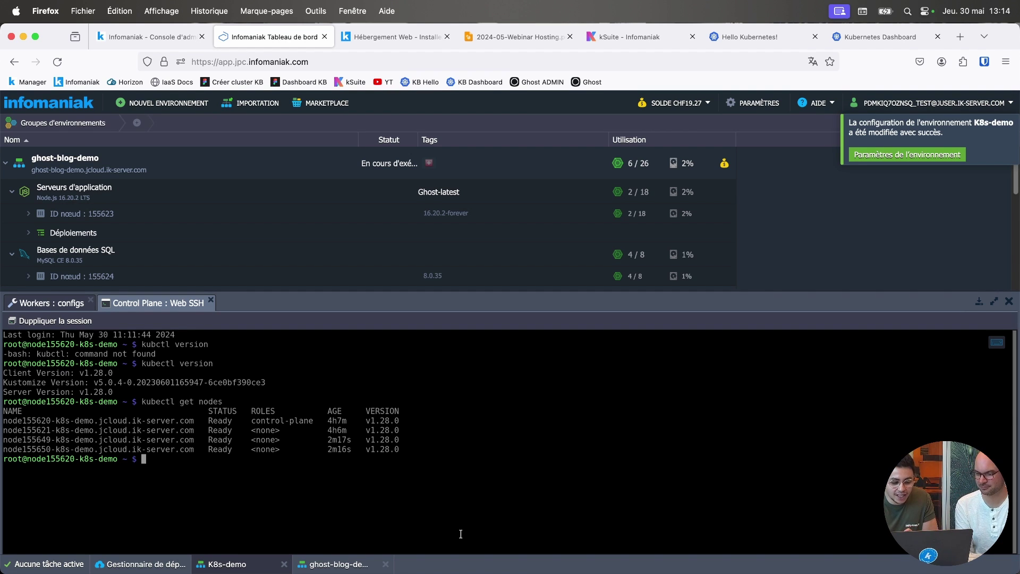
pyautogui.click(979, 302)
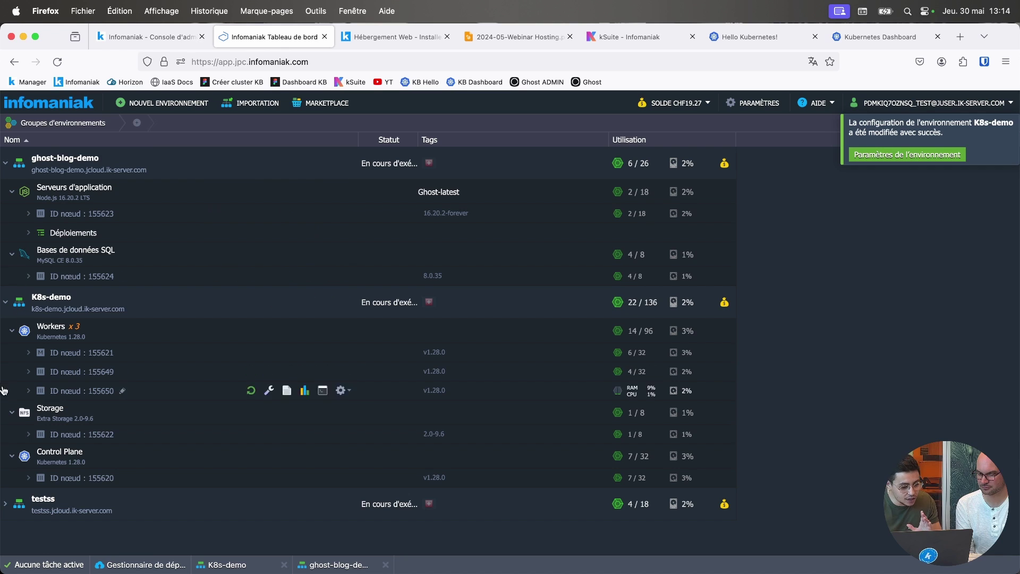
# Collapse the ghost-blog-demo application servers, and examine the marketplace's Ghost installation form without installing it.
pyautogui.click(12, 192)
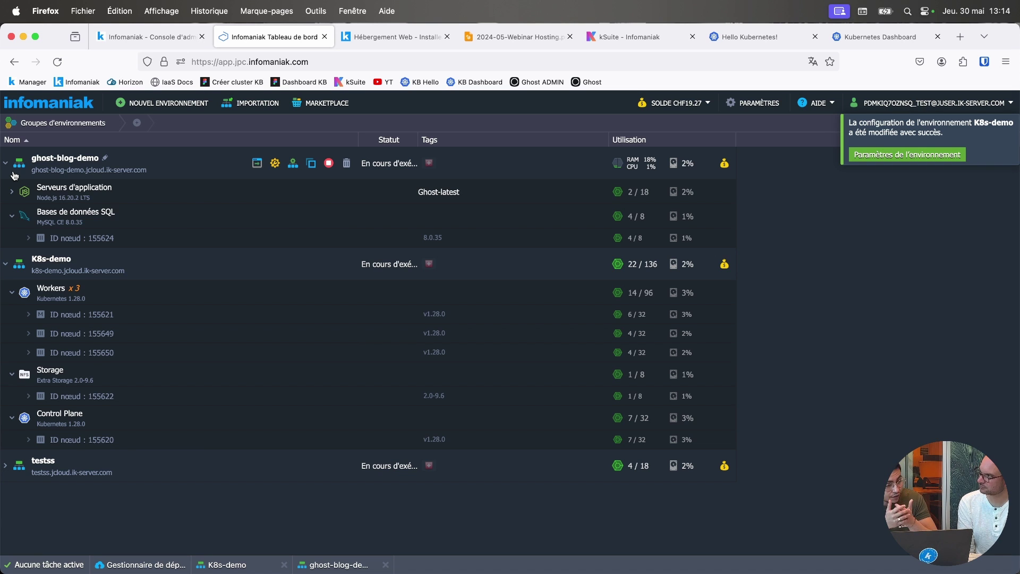
pyautogui.click(338, 108)
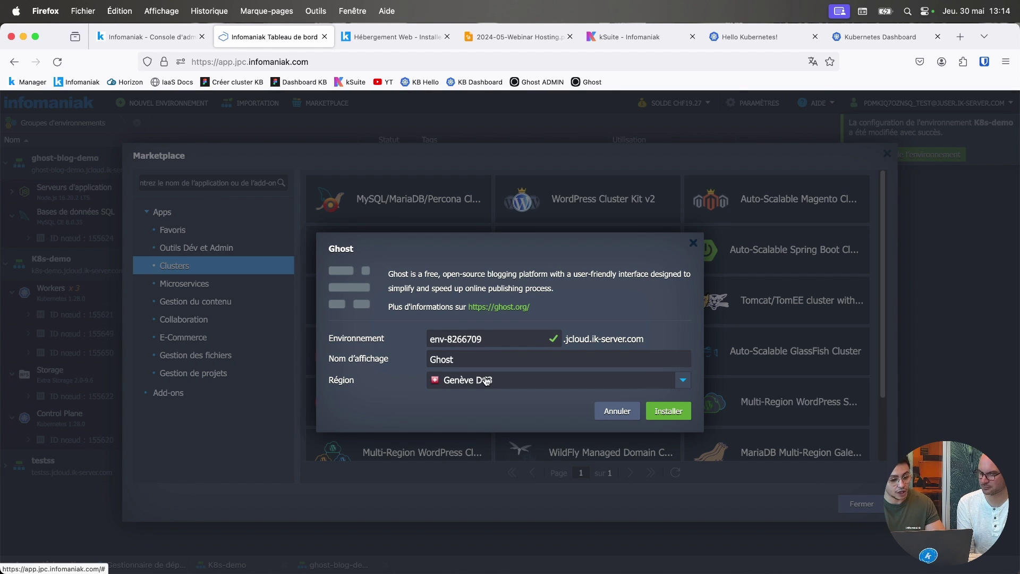
pyautogui.click(616, 411)
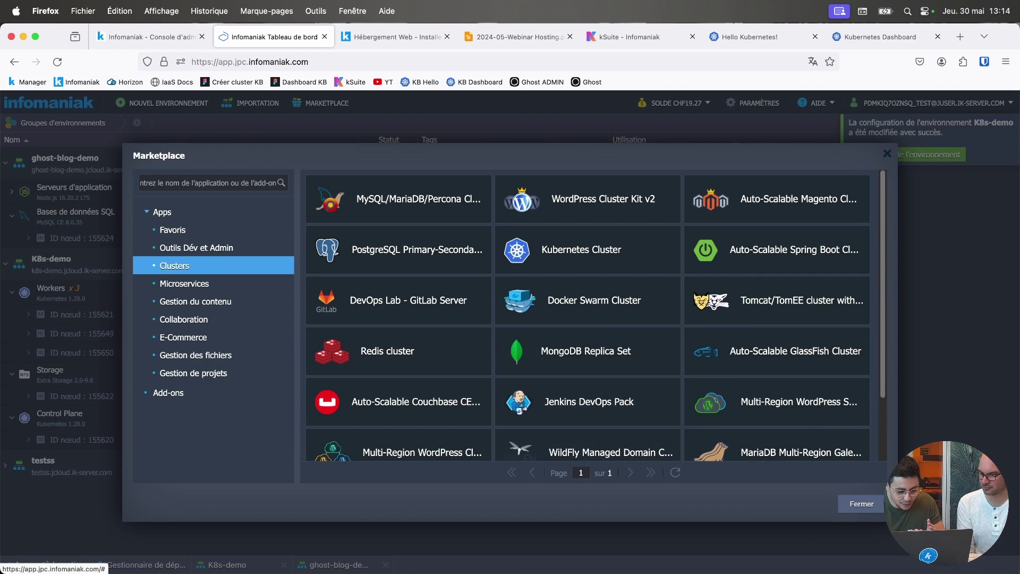
pyautogui.press('super+Tab')
pyautogui.click(64, 225)
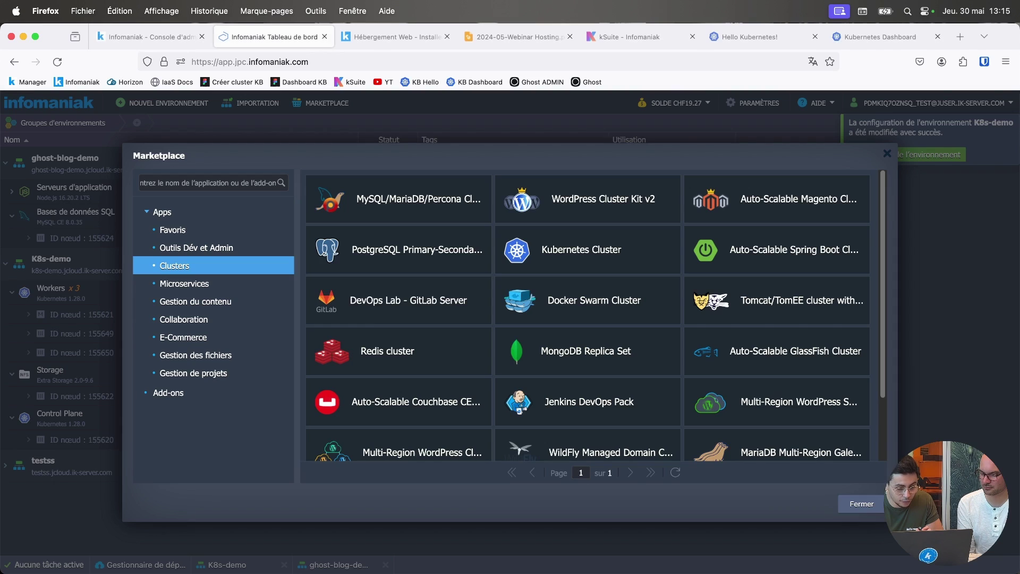
pyautogui.press('super+Tab')
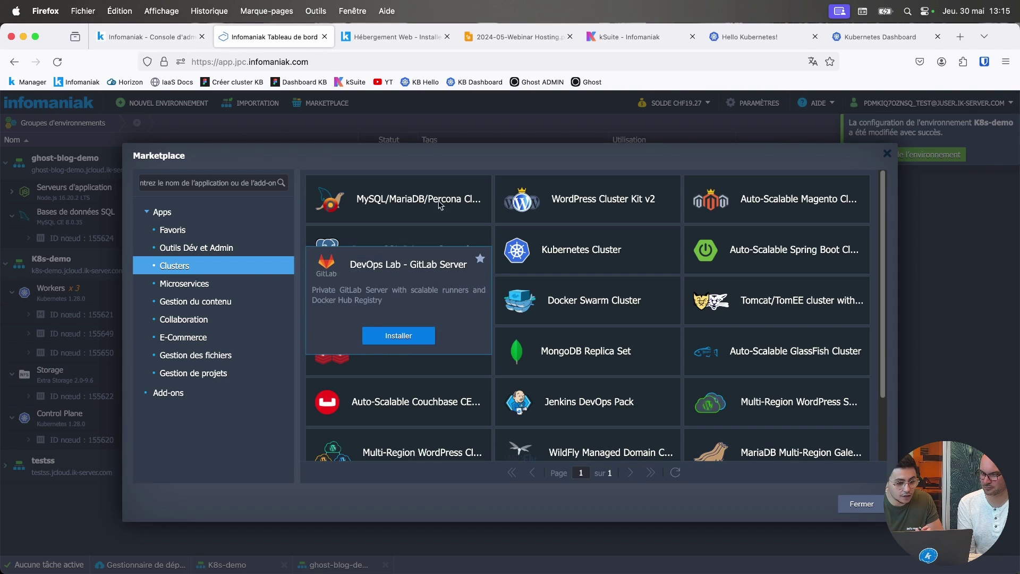
pyautogui.click(888, 155)
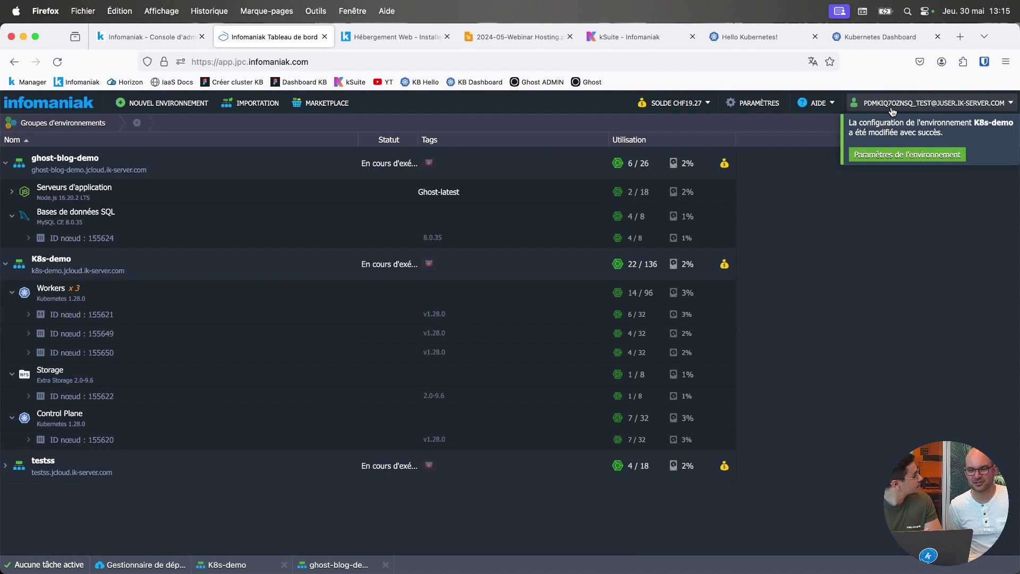
# Load the Ghost admin dashboard and the public Infomaniak Blog Demo site in new tabs, and select the public site's address.
pyautogui.click(961, 37)
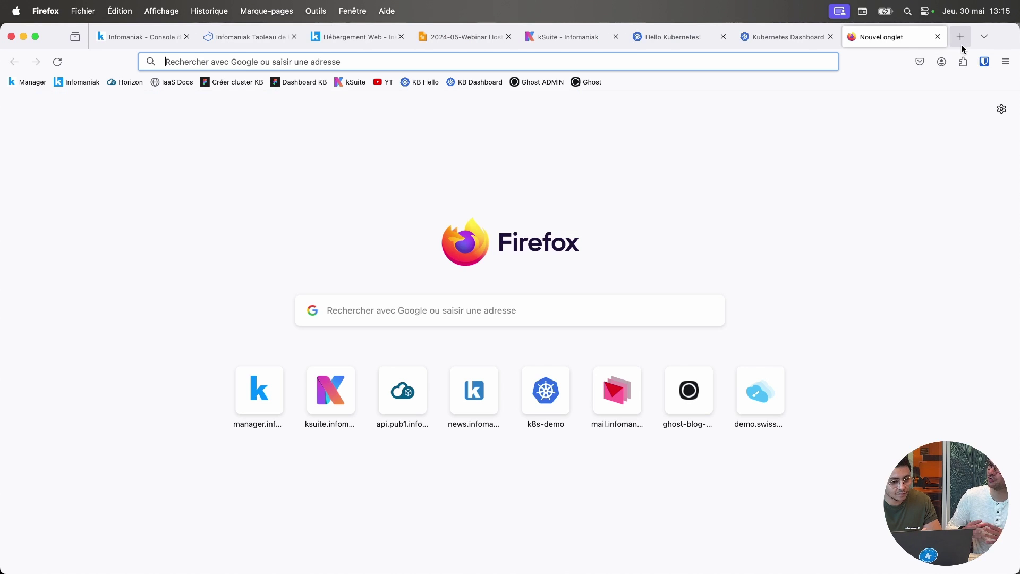
pyautogui.click(541, 82)
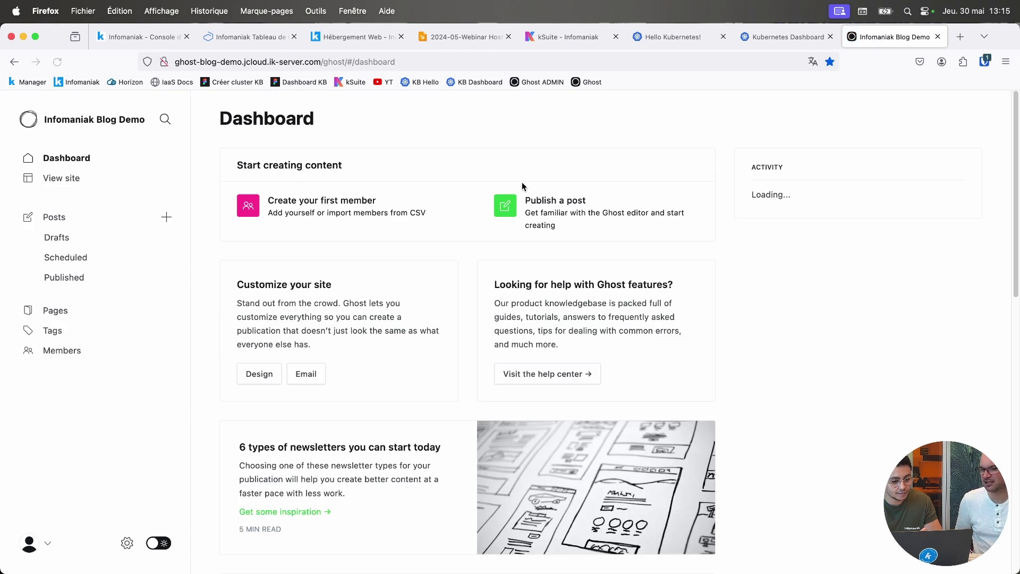
pyautogui.click(960, 39)
pyautogui.click(599, 85)
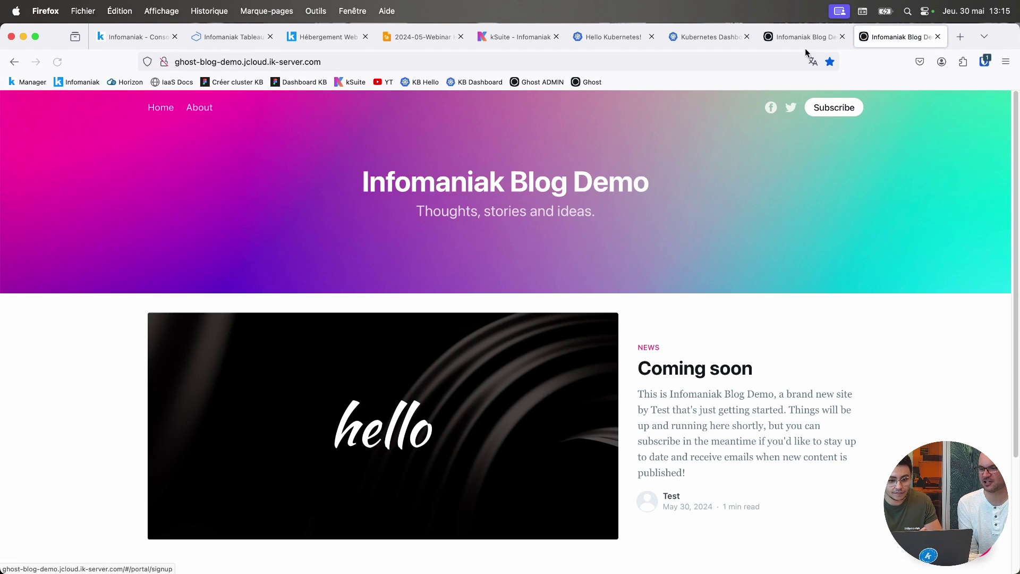
pyautogui.click(804, 45)
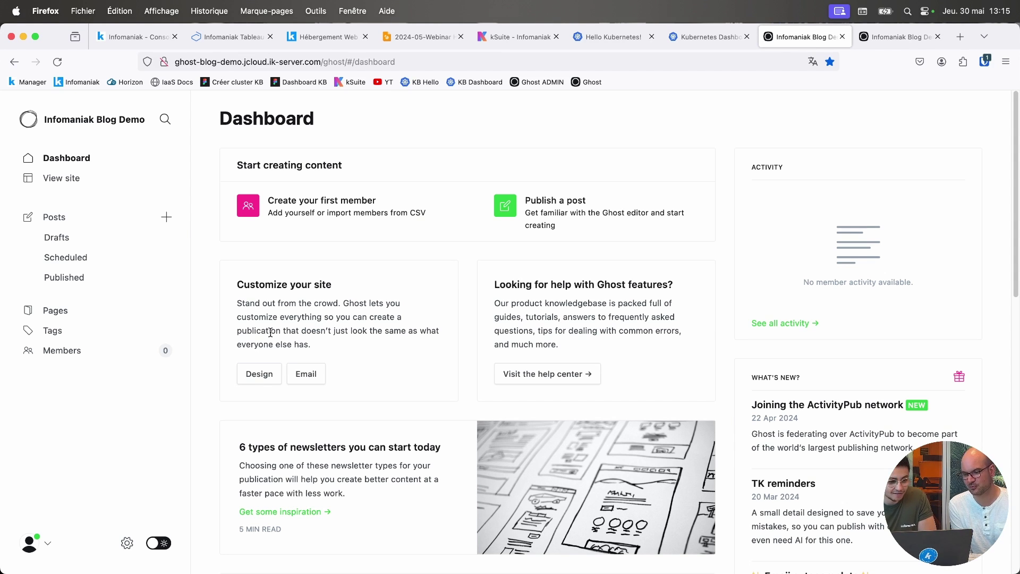
pyautogui.hotkey('ctrl', 'Tab')
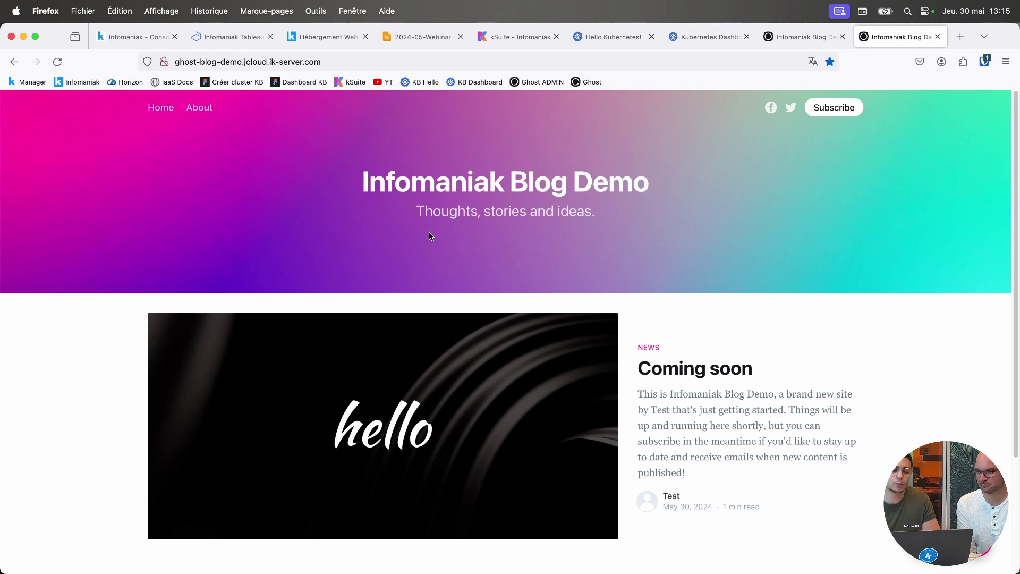
pyautogui.click(191, 61)
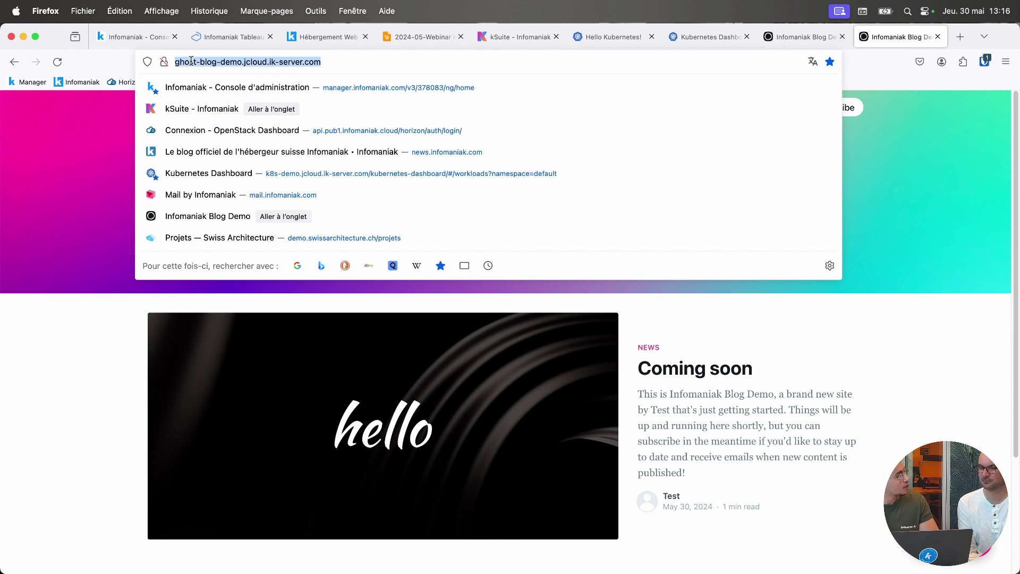
# Open the blog's Coming soon post, then enable and apply built-in SSL in the ghost-blog-demo environment's topology in Jelastic.
pyautogui.click(611, 472)
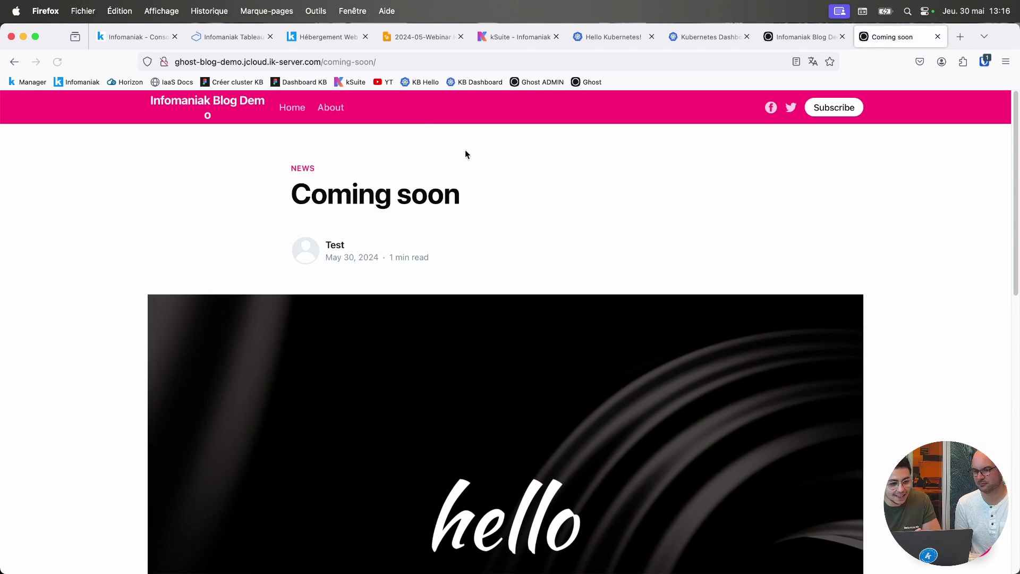
pyautogui.click(251, 38)
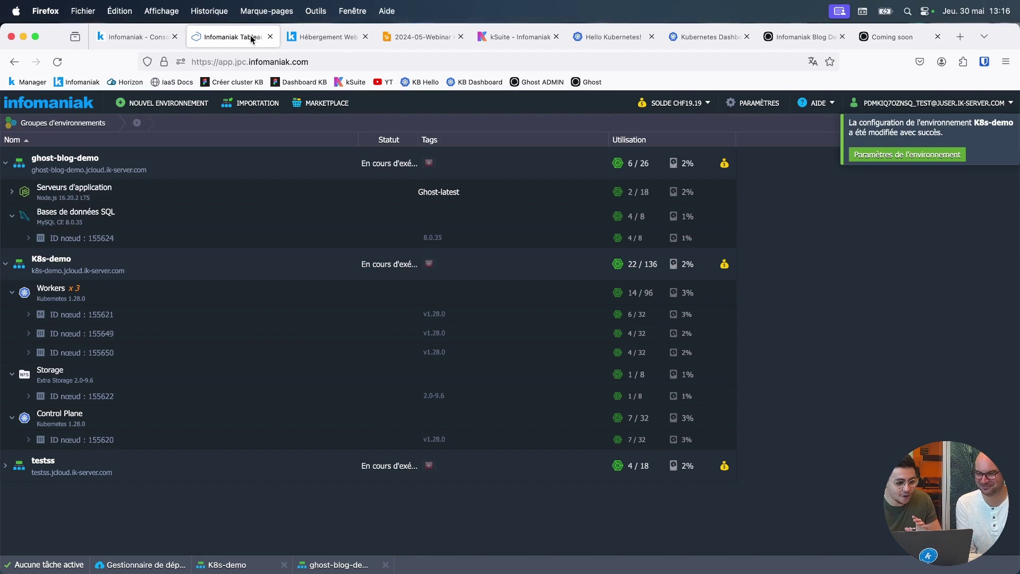
pyautogui.moveTo(213, 165)
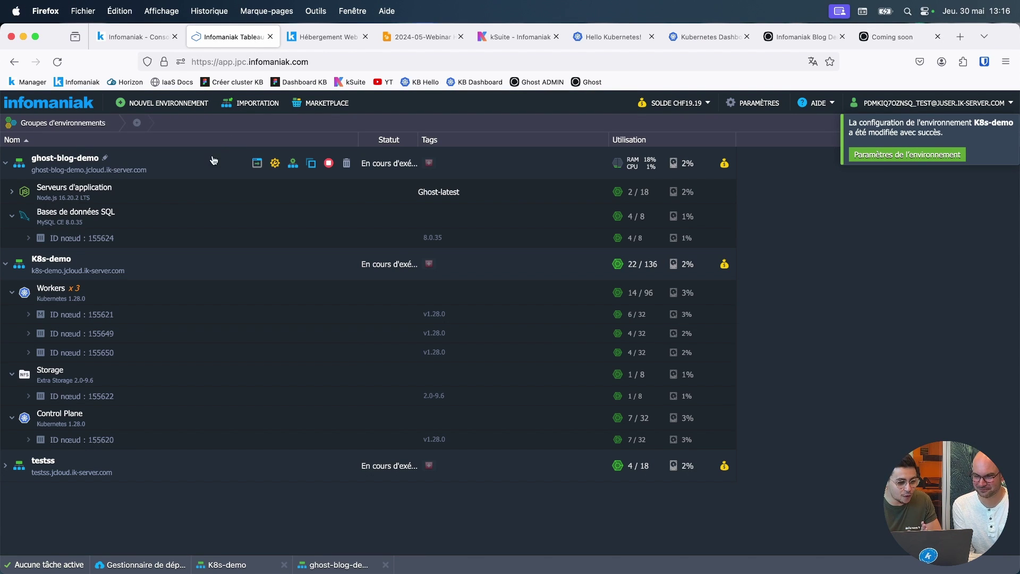
pyautogui.click(287, 169)
pyautogui.click(328, 194)
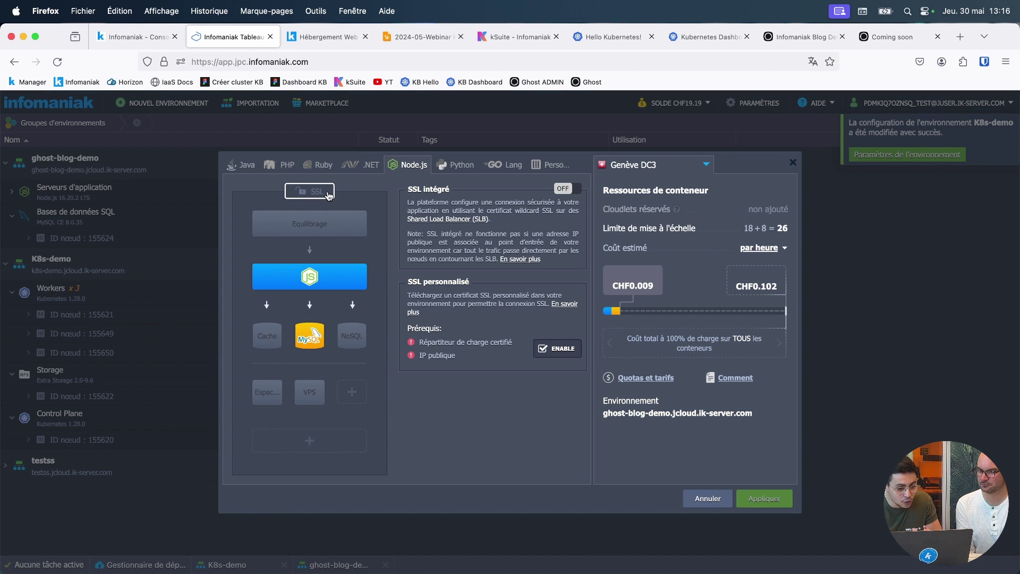
pyautogui.click(561, 192)
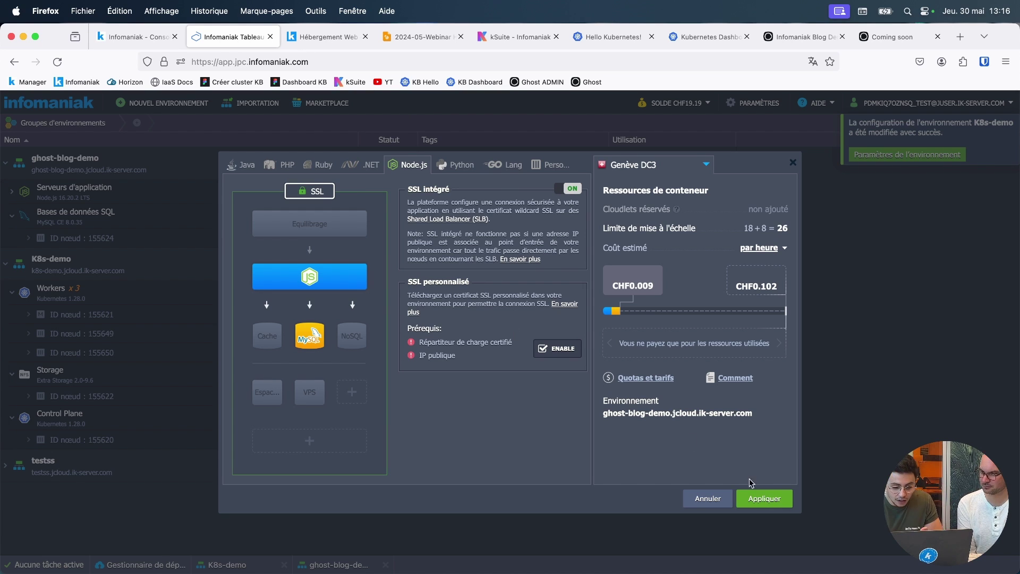
pyautogui.click(757, 499)
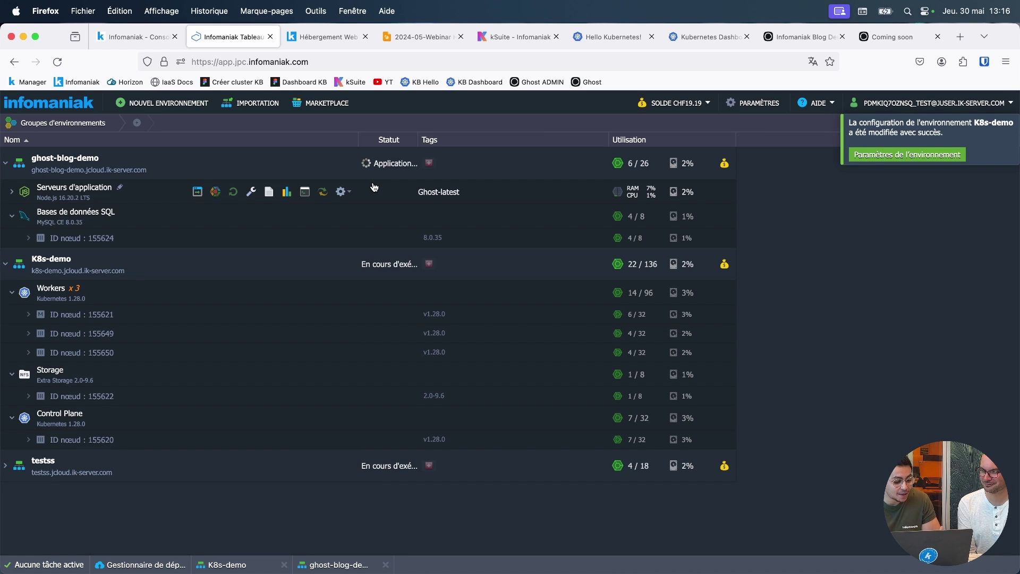
pyautogui.click(805, 36)
pyautogui.click(893, 37)
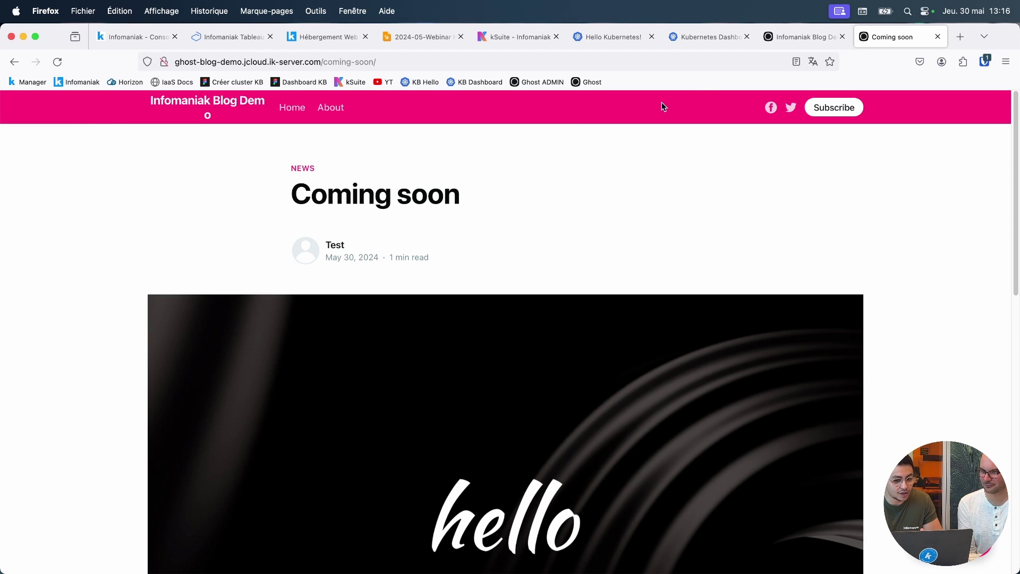
pyautogui.click(794, 45)
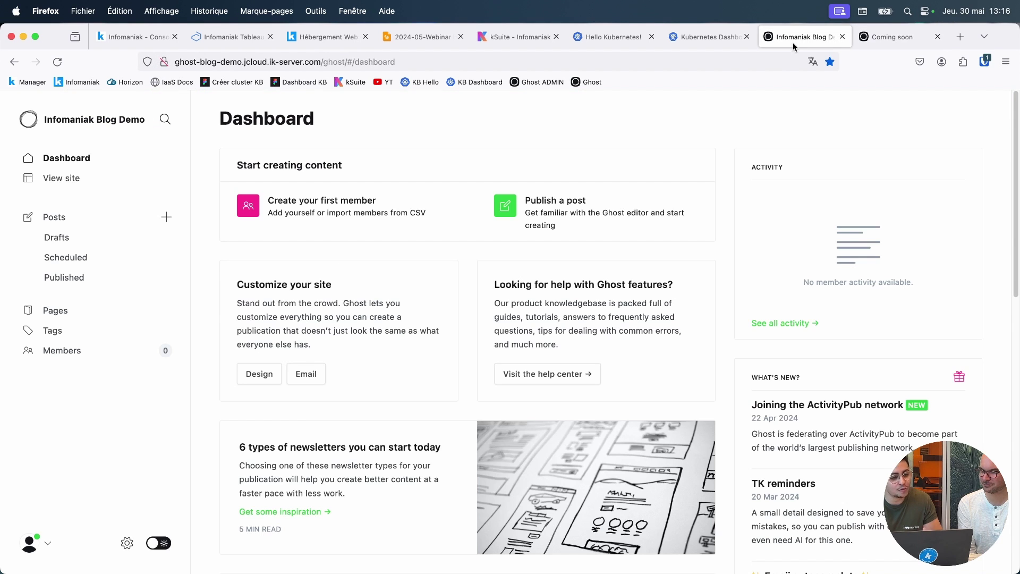
pyautogui.click(225, 46)
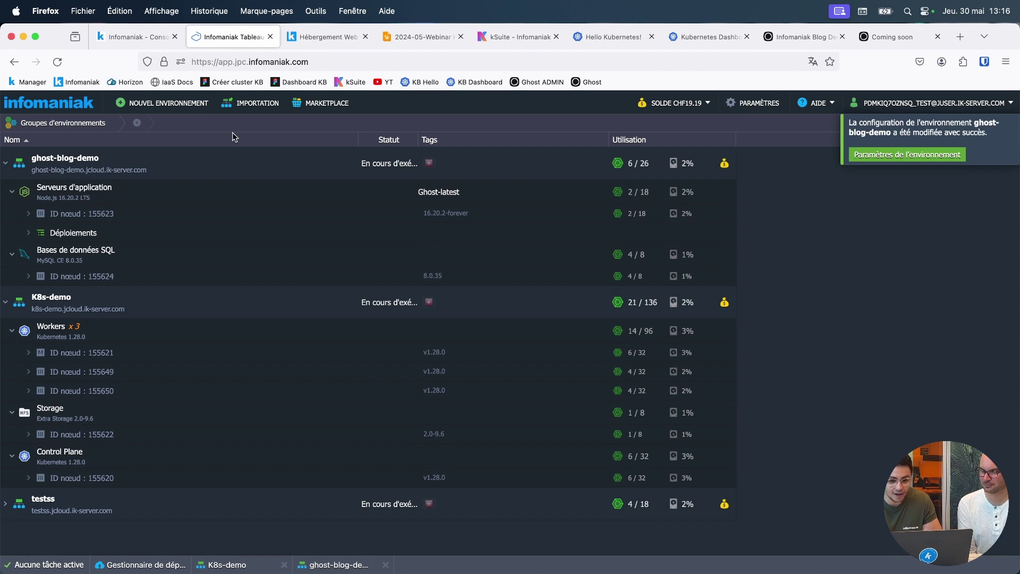
pyautogui.click(798, 36)
pyautogui.click(176, 62)
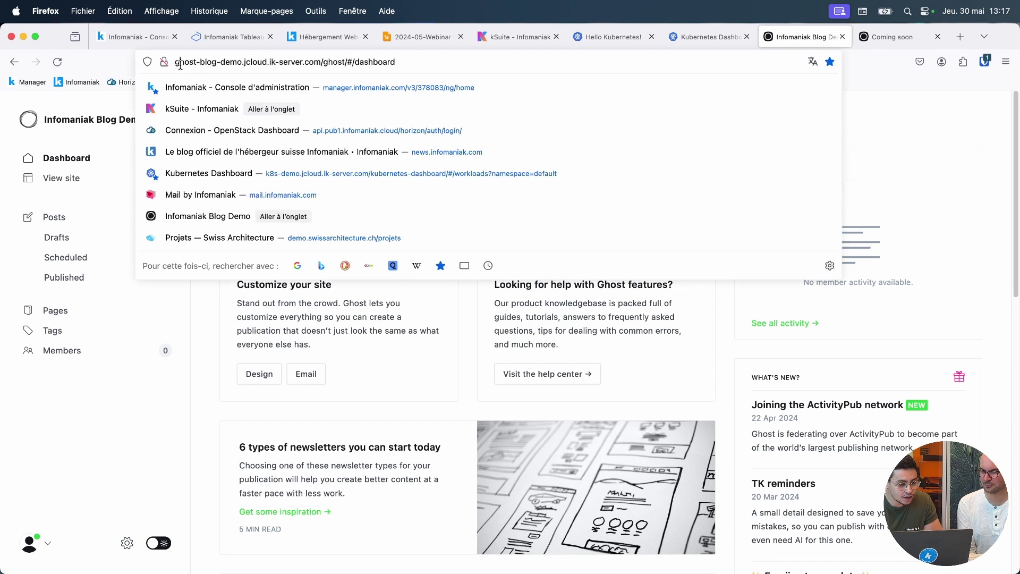
pyautogui.click(175, 63)
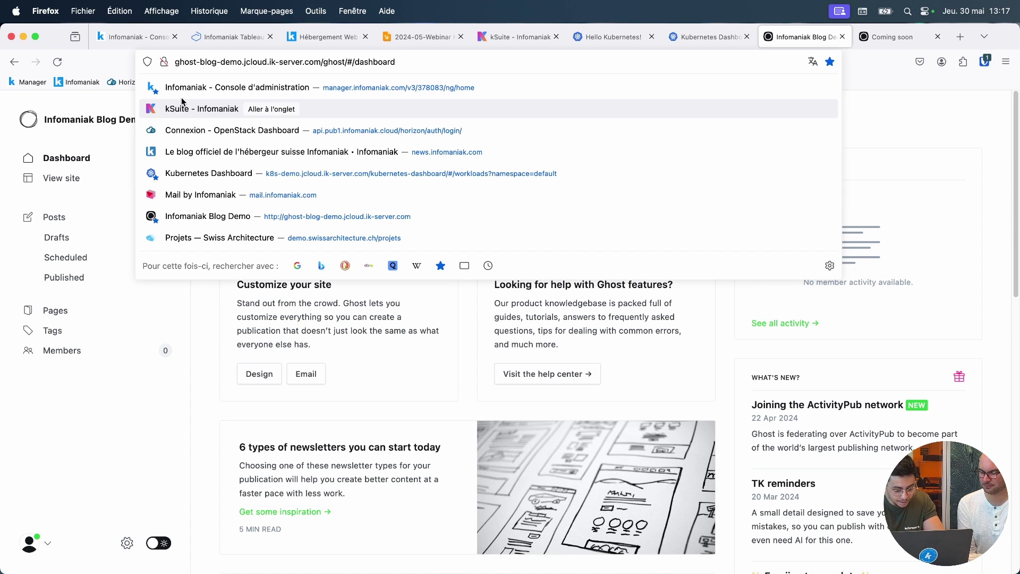
pyautogui.write('htt')
pyautogui.write('ps://')
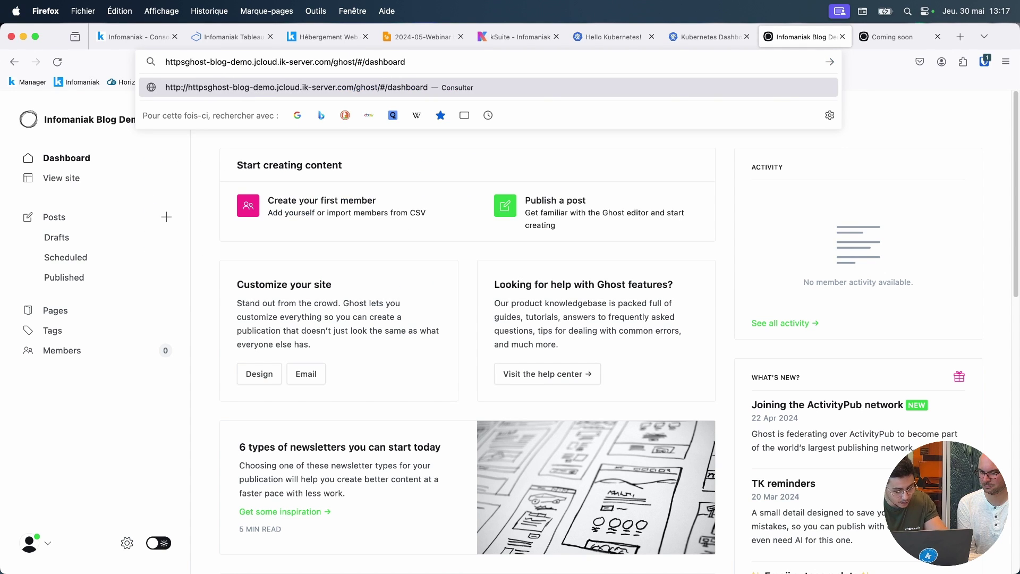
pyautogui.press('Return')
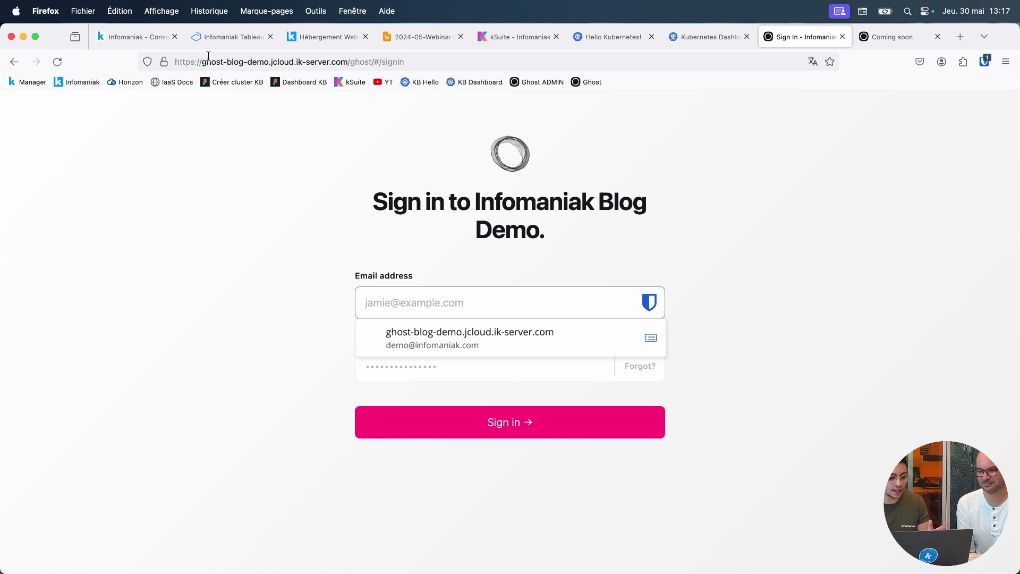
# Sign in to the Ghost admin with the saved email address and password, and postpone saving the login in the browser.
pyautogui.click(426, 318)
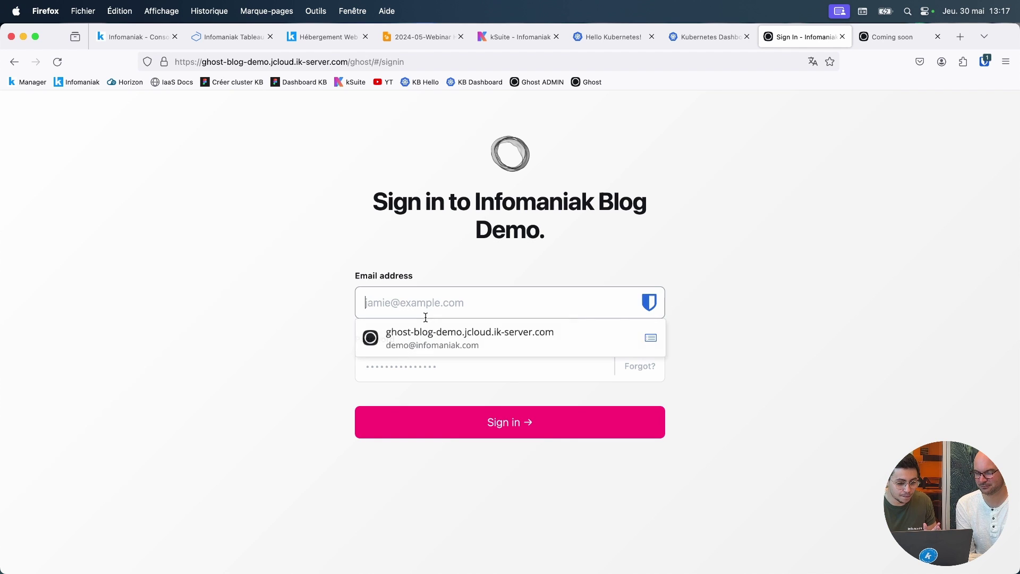
pyautogui.click(436, 343)
pyautogui.click(442, 419)
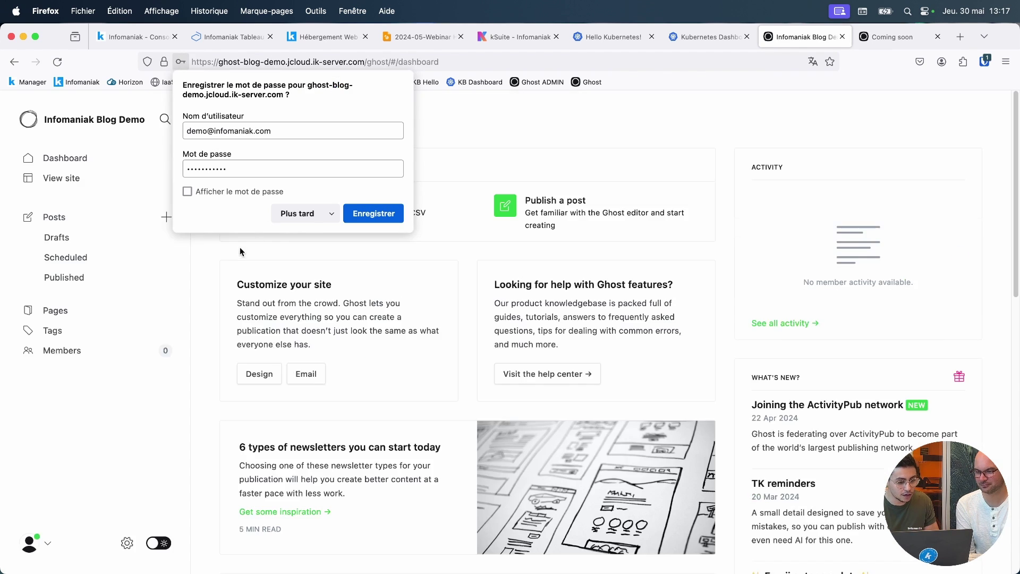
pyautogui.click(306, 215)
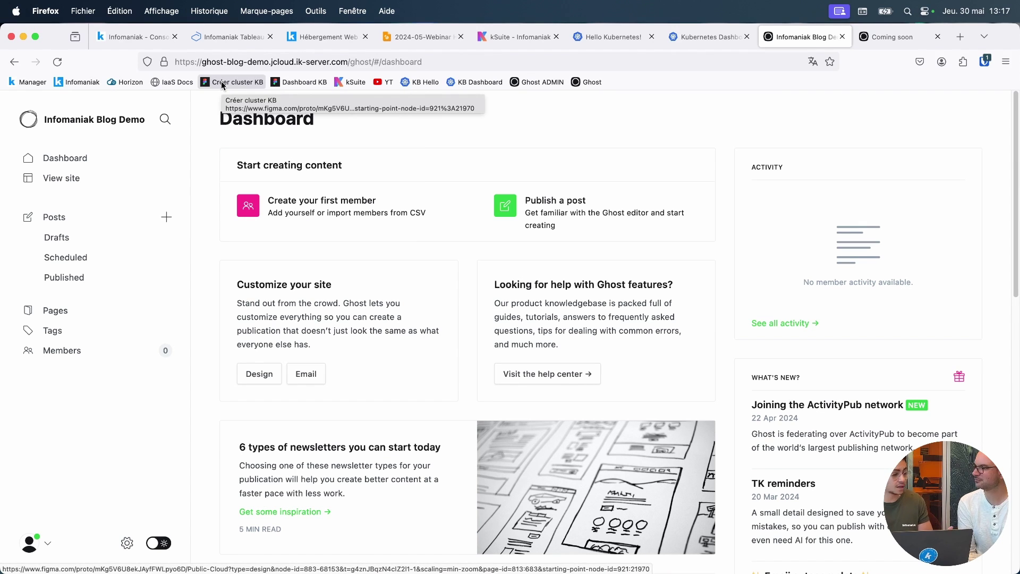
pyautogui.hotkey('ctrl', 'Tab')
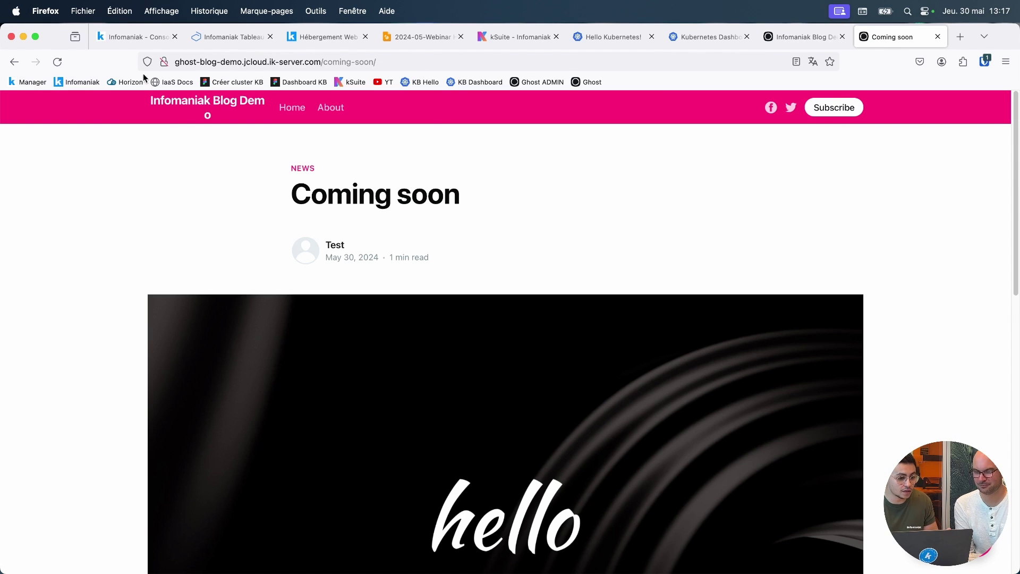
pyautogui.click(178, 62)
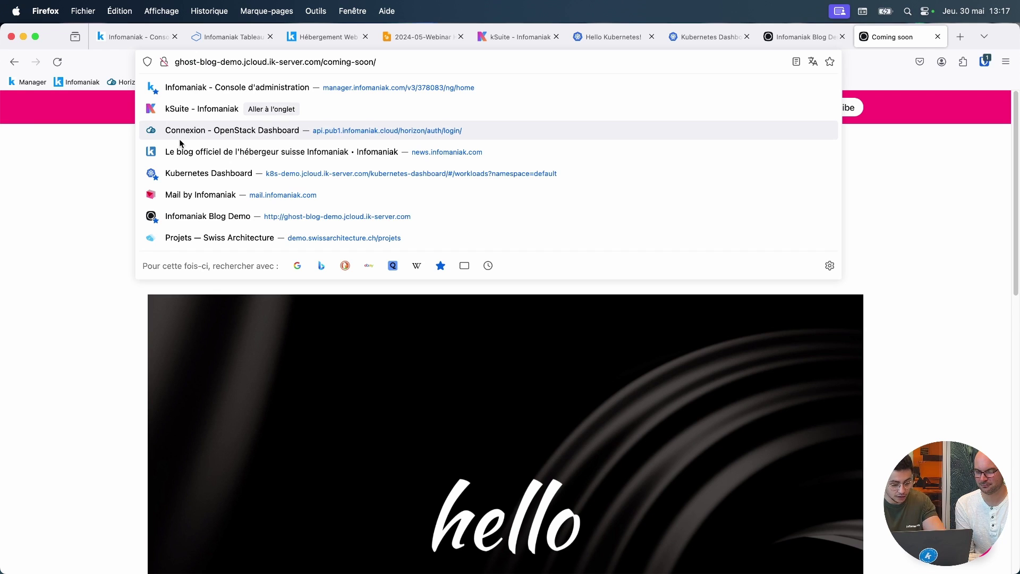
pyautogui.press('Return')
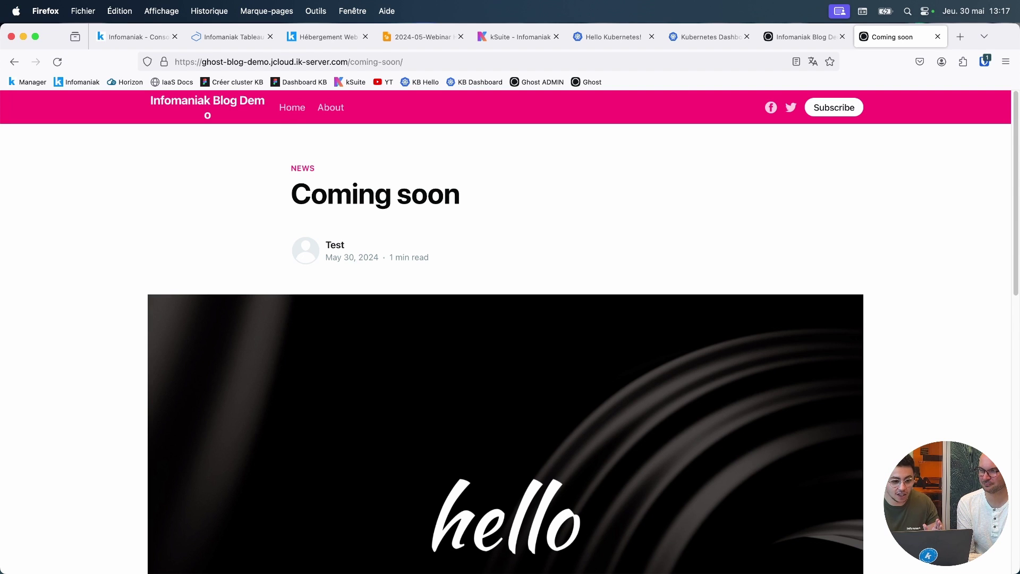
# Examine ghost-blog-demo's SSH connection and direct SFTP/SSH access settings in Jelastic, and open the application servers' auto_alert_mem load alert.
pyautogui.click(234, 37)
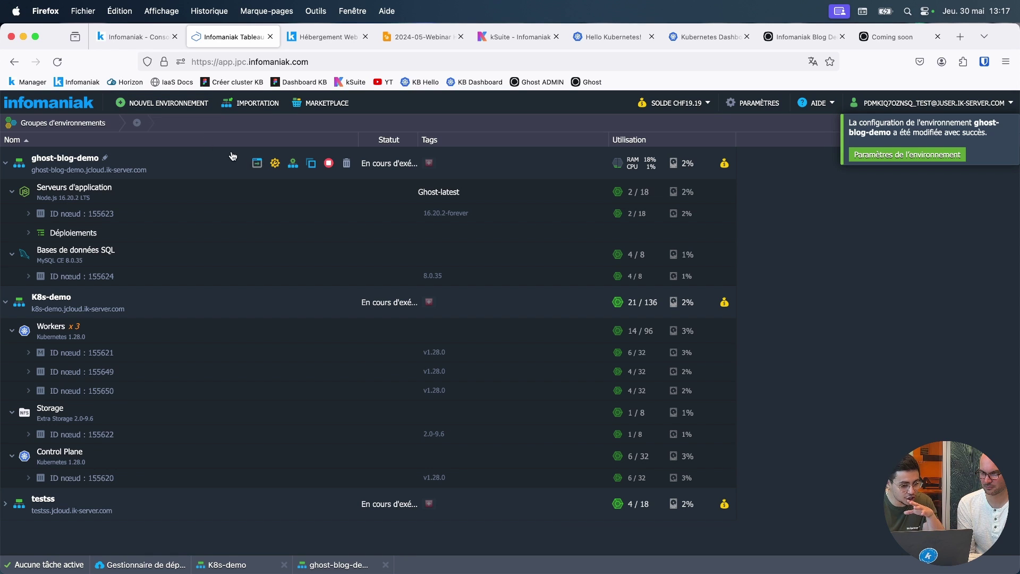
pyautogui.click(274, 168)
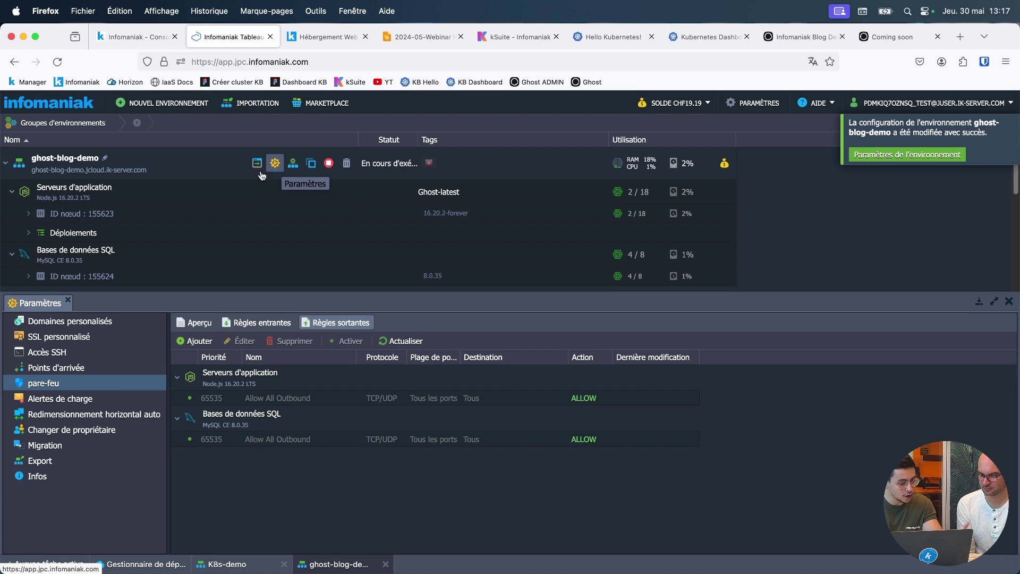
pyautogui.click(47, 352)
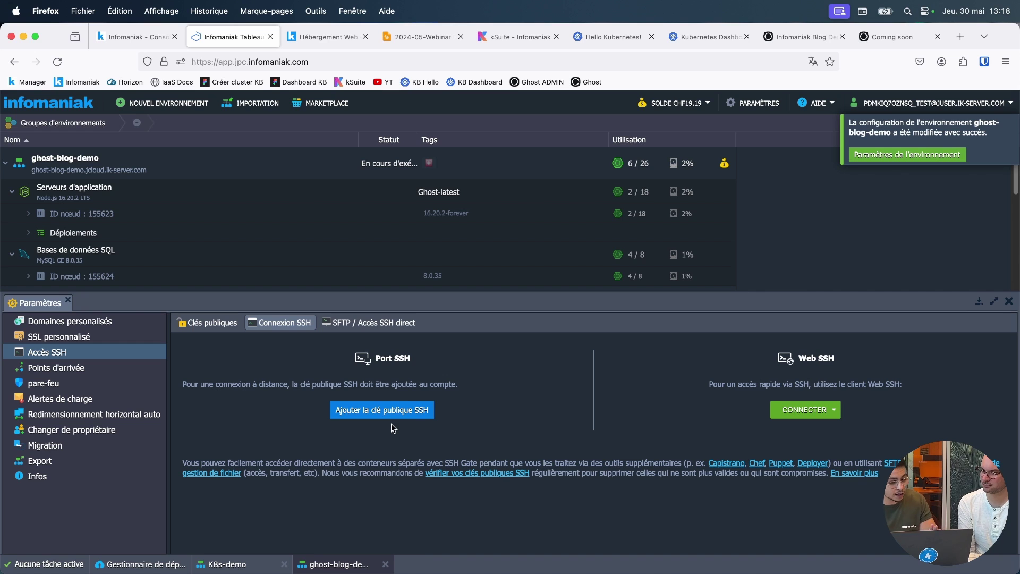
pyautogui.click(378, 323)
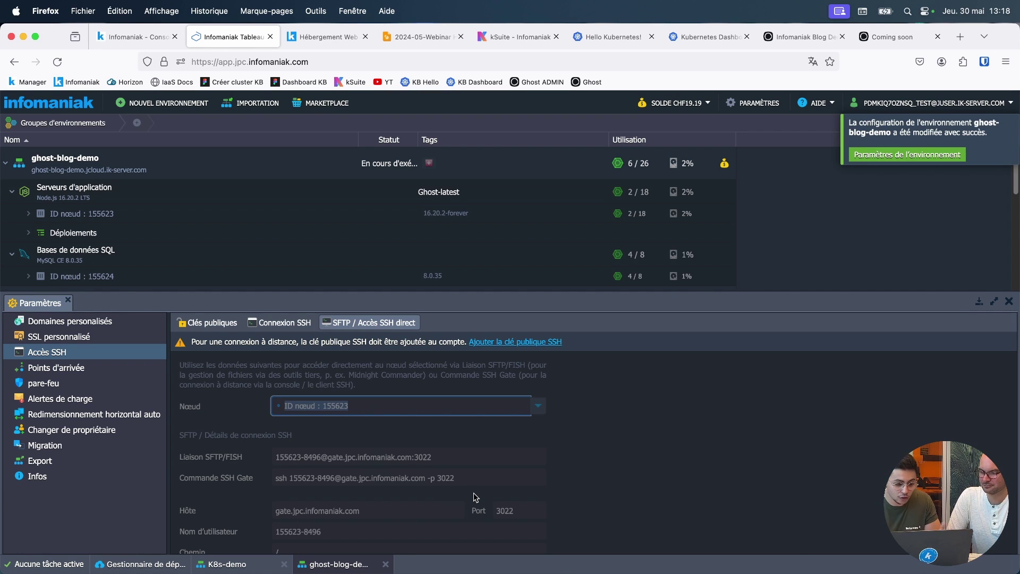
pyautogui.click(69, 403)
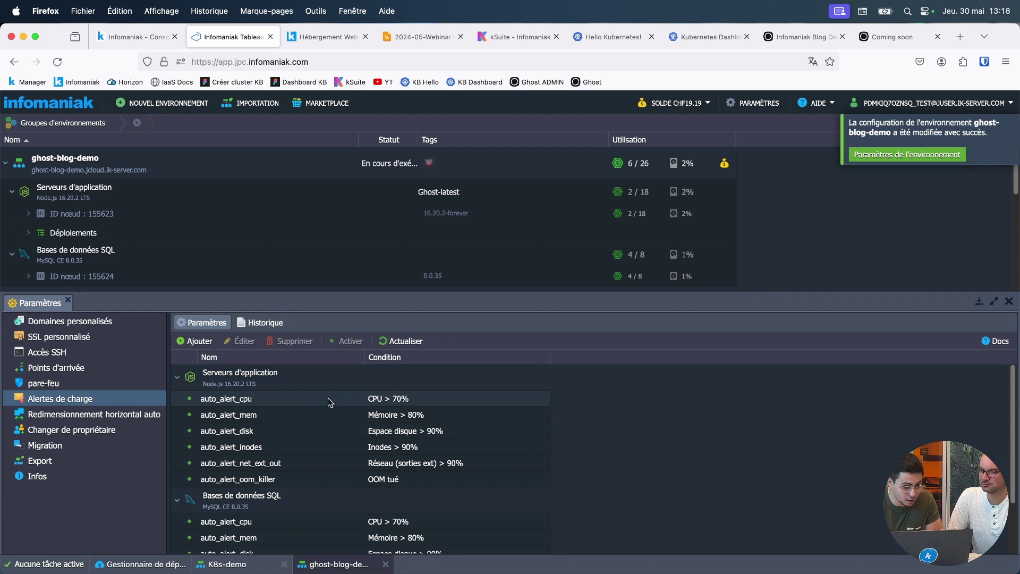
pyautogui.doubleClick(393, 414)
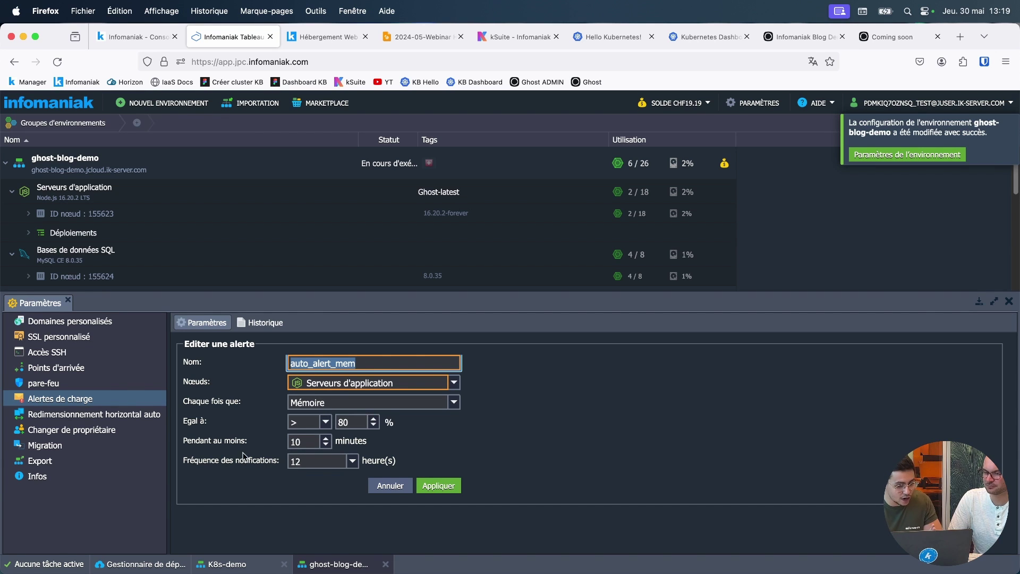
# Draft an automatic horizontal scaling trigger on CPU load that adds application server nodes up to 4, by 2 at a time.
pyautogui.click(122, 415)
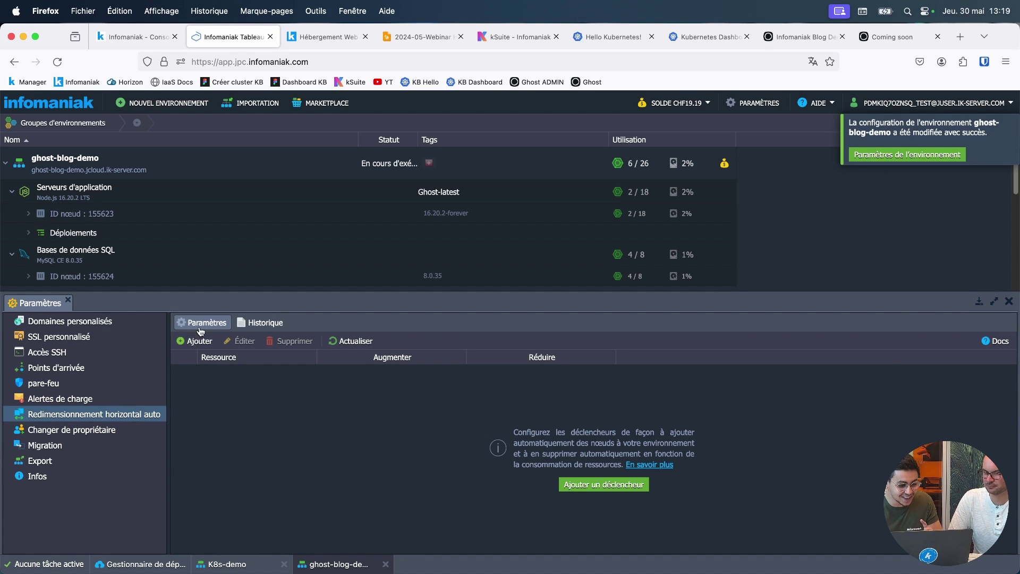
pyautogui.click(198, 343)
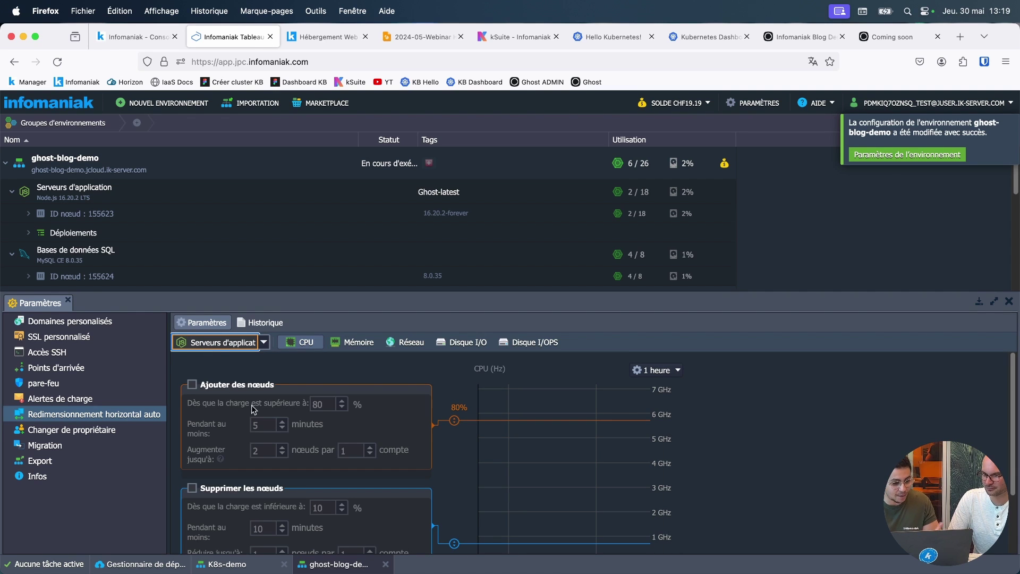
pyautogui.click(207, 385)
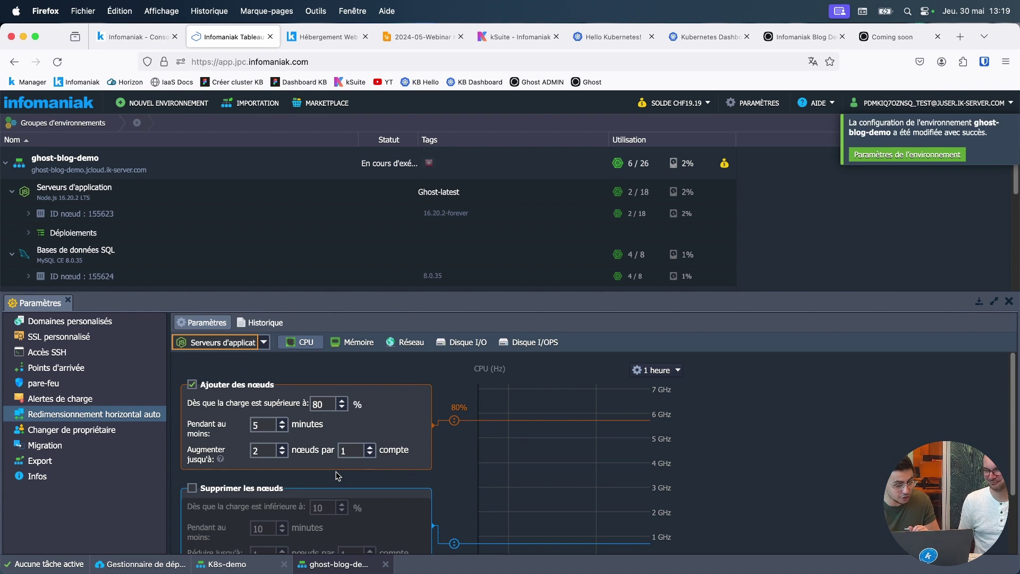
pyautogui.click(283, 447)
pyautogui.click(282, 447)
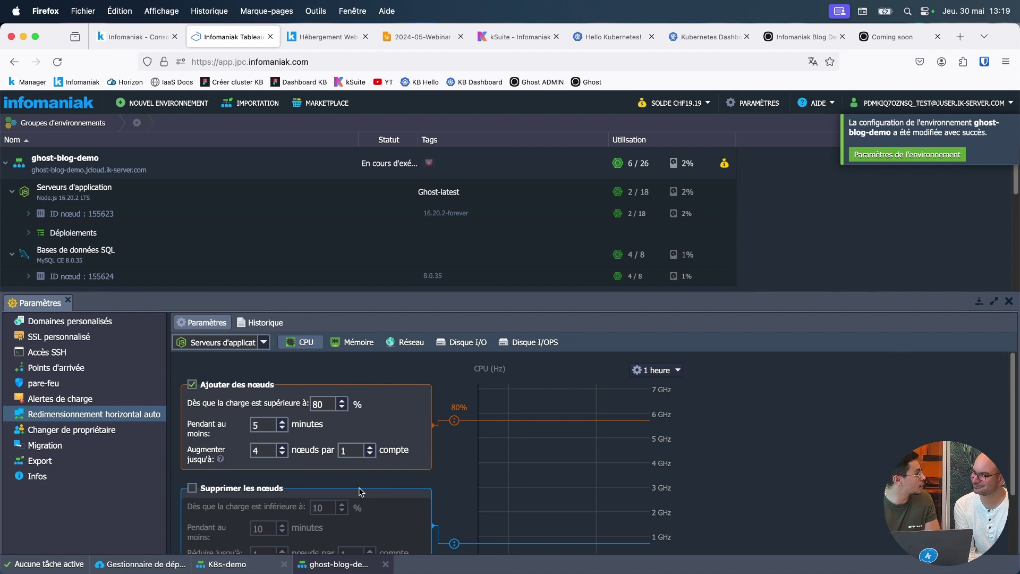
pyautogui.click(370, 448)
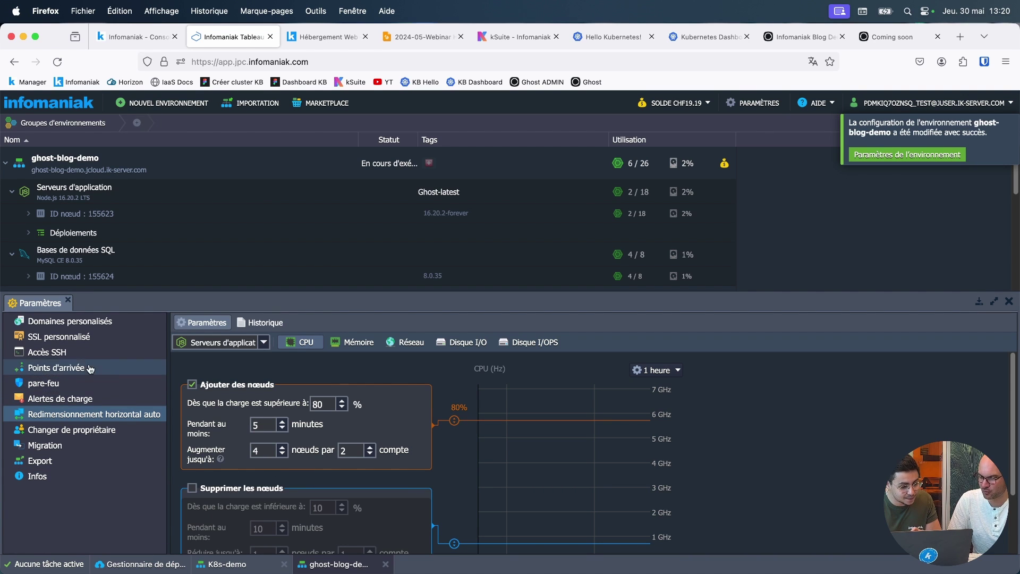
# Examine ghost-blog-demo's custom SSL and custom domain settings, and minimize the environment settings.
pyautogui.click(71, 343)
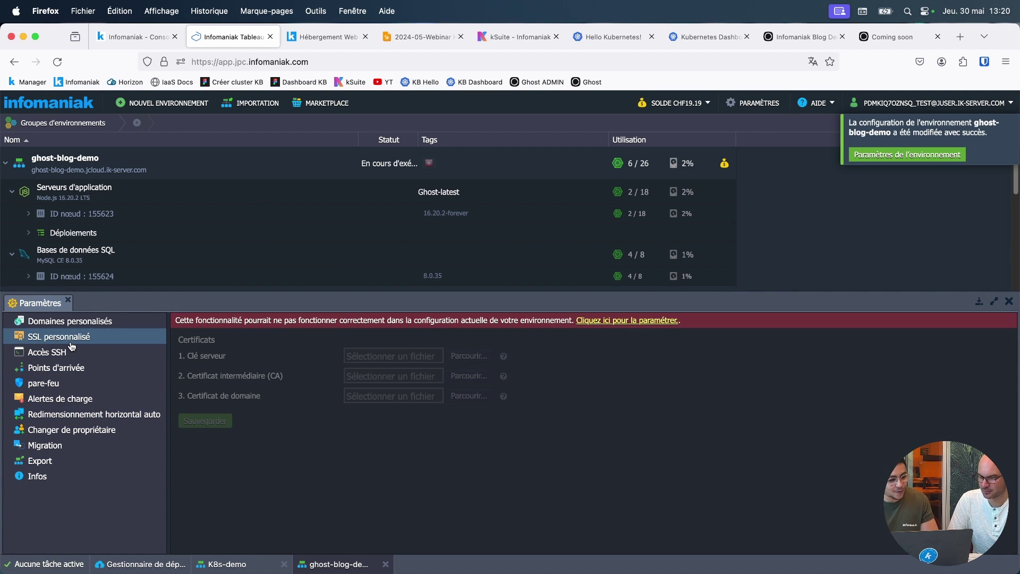
pyautogui.click(76, 323)
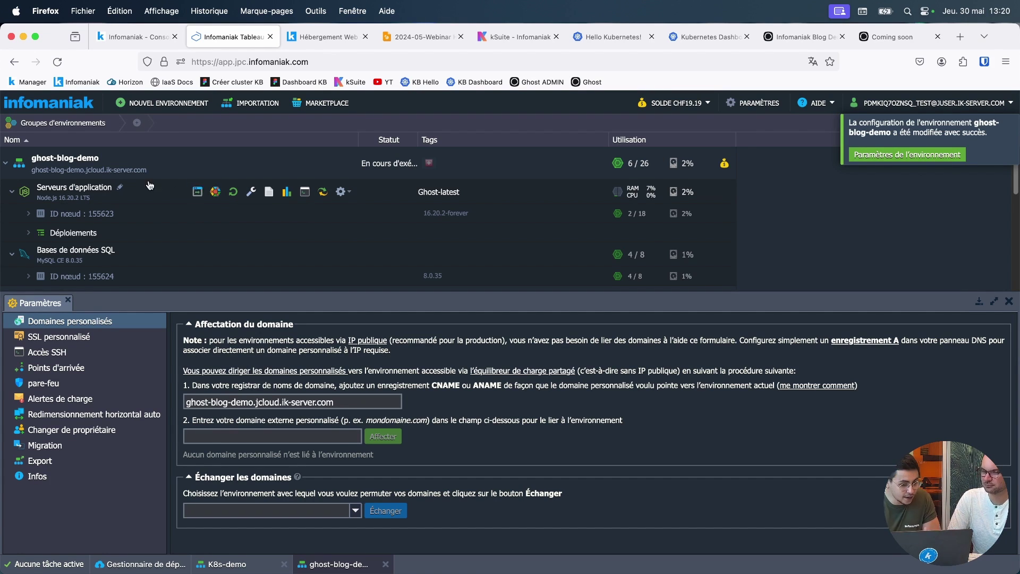
pyautogui.click(72, 341)
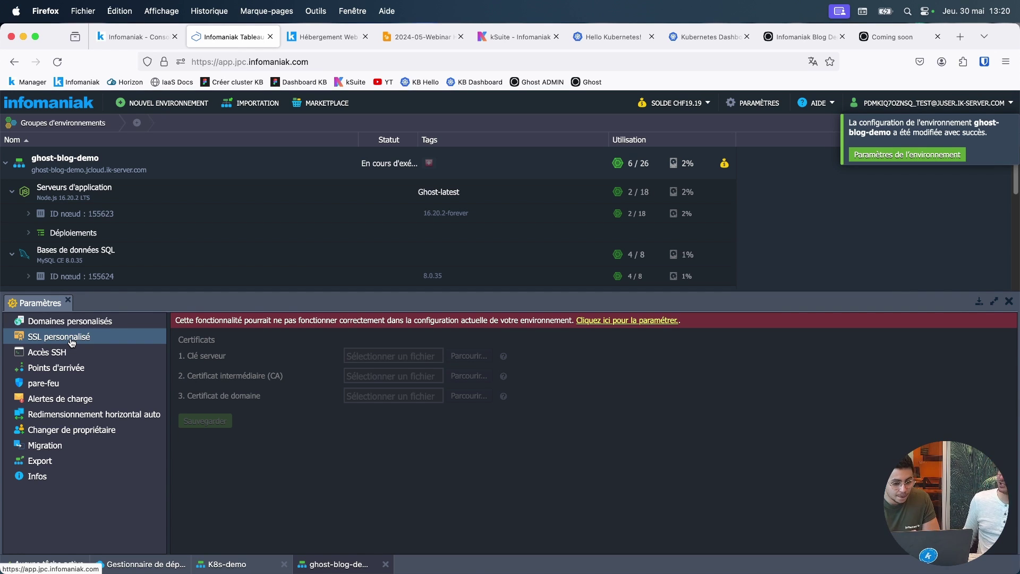
pyautogui.click(978, 302)
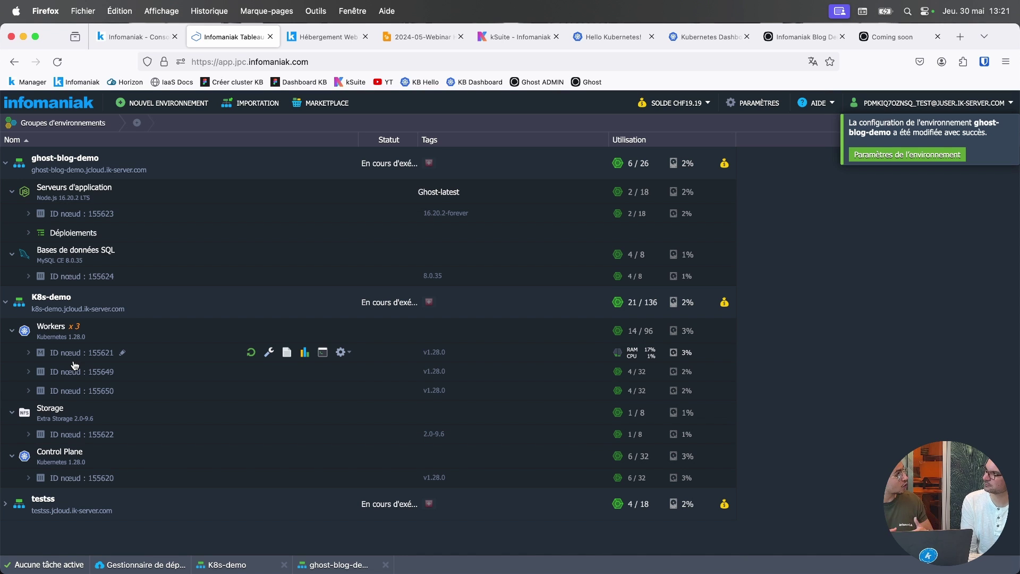
# Examine the environment import options, including the JPS code editor for JSON or YAML, and cancel the import.
pyautogui.click(277, 105)
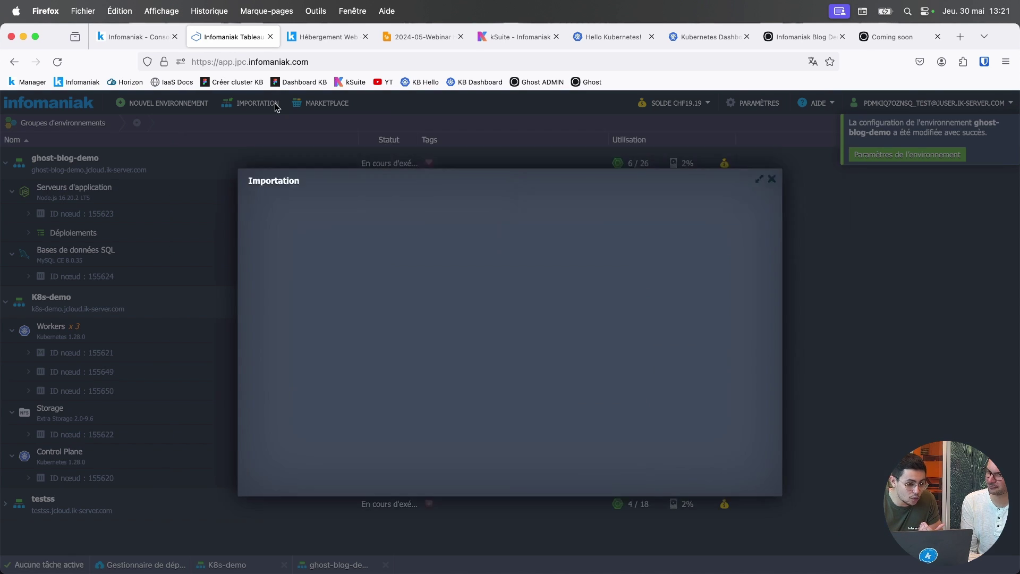
pyautogui.click(313, 269)
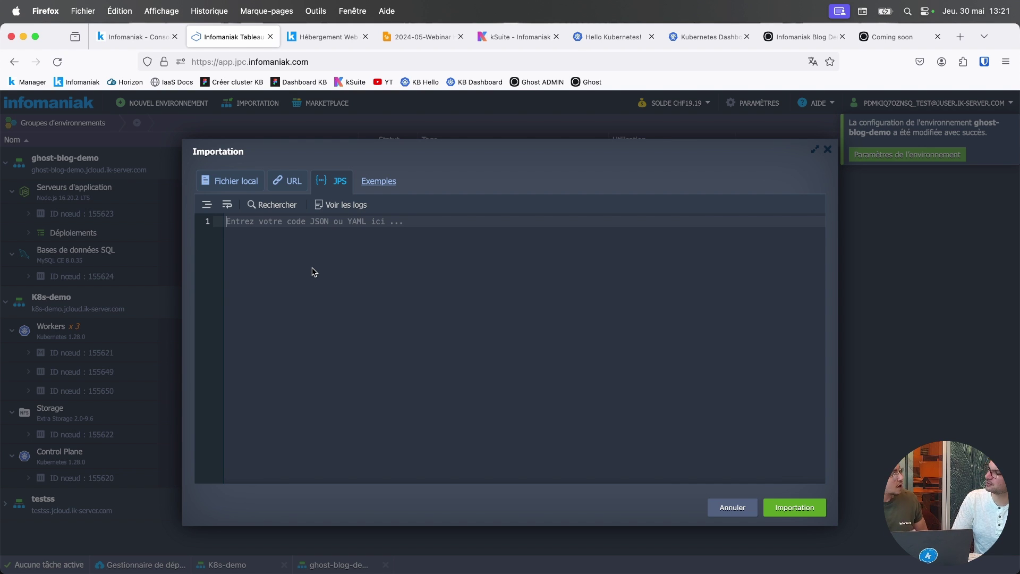
pyautogui.click(736, 511)
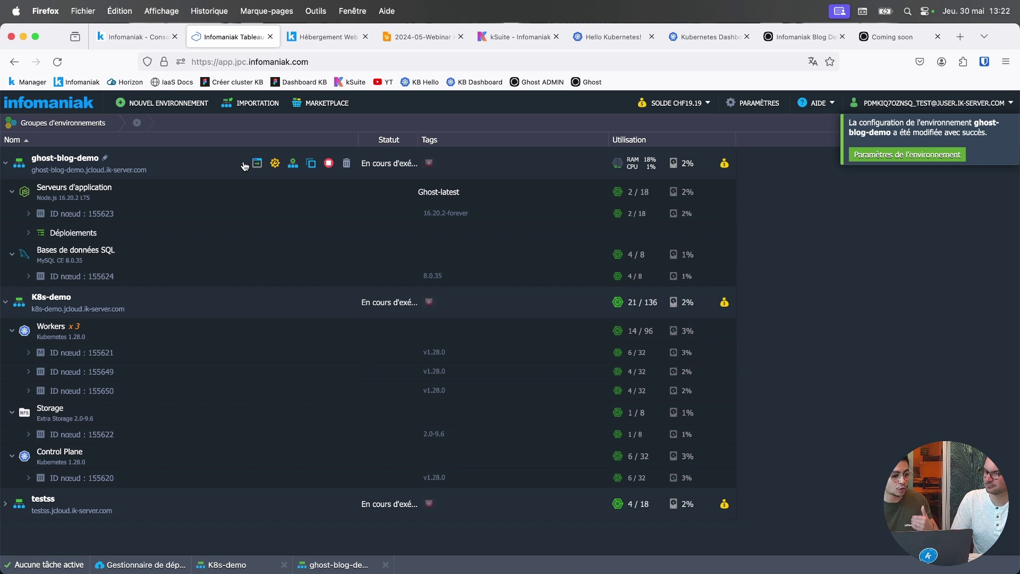
# Browse the Marketplace add-ons, open the Backup / Restoration add-on's installation form, and dismiss its Swiss Backup introduction.
pyautogui.click(341, 113)
pyautogui.click(180, 402)
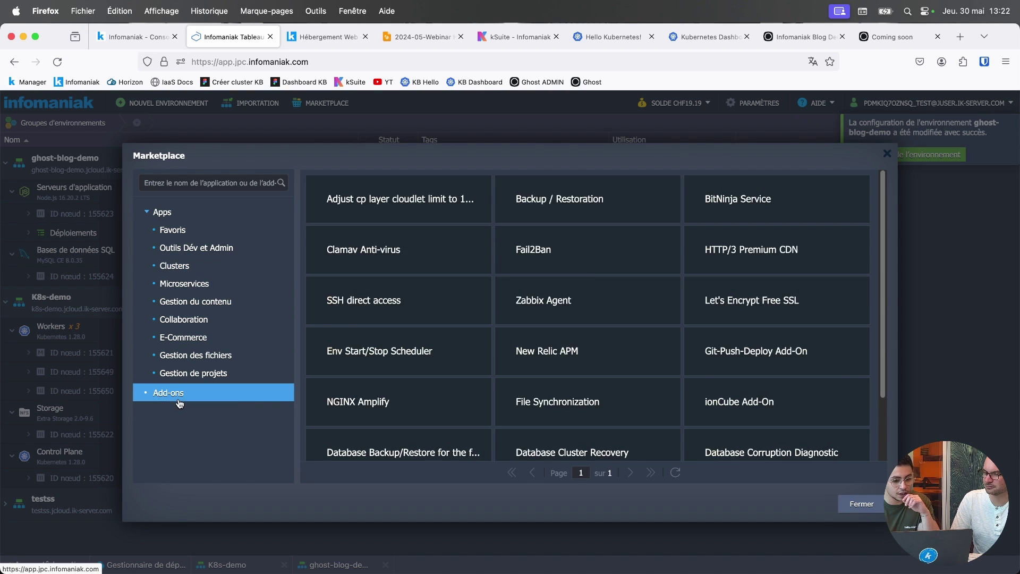
pyautogui.moveTo(425, 196)
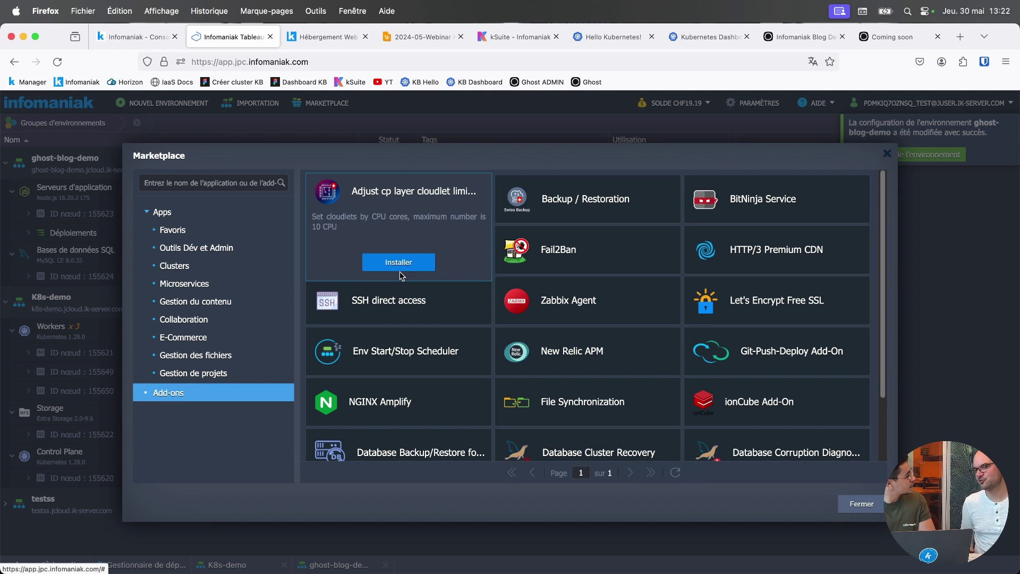
pyautogui.moveTo(570, 196)
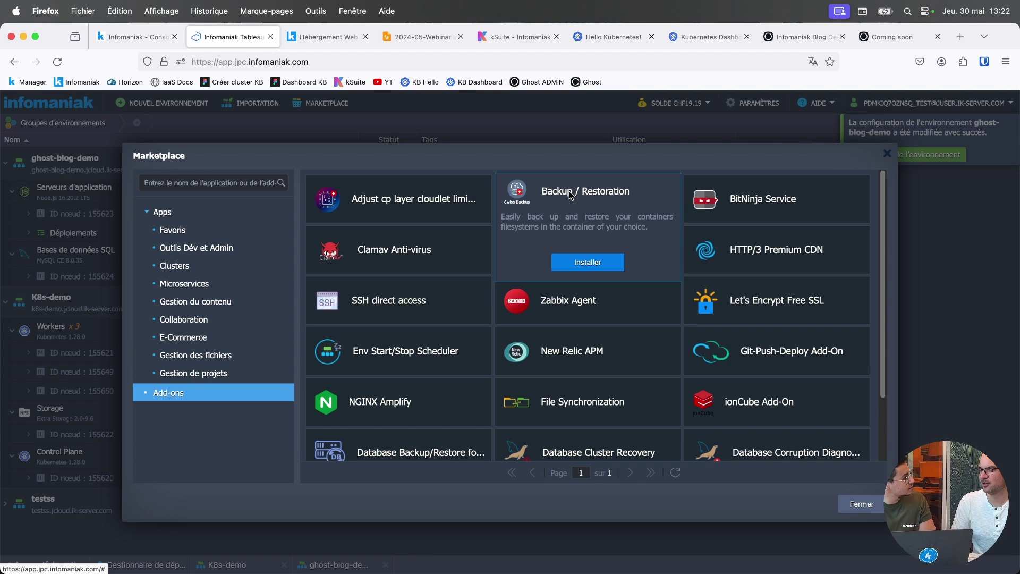
pyautogui.click(576, 262)
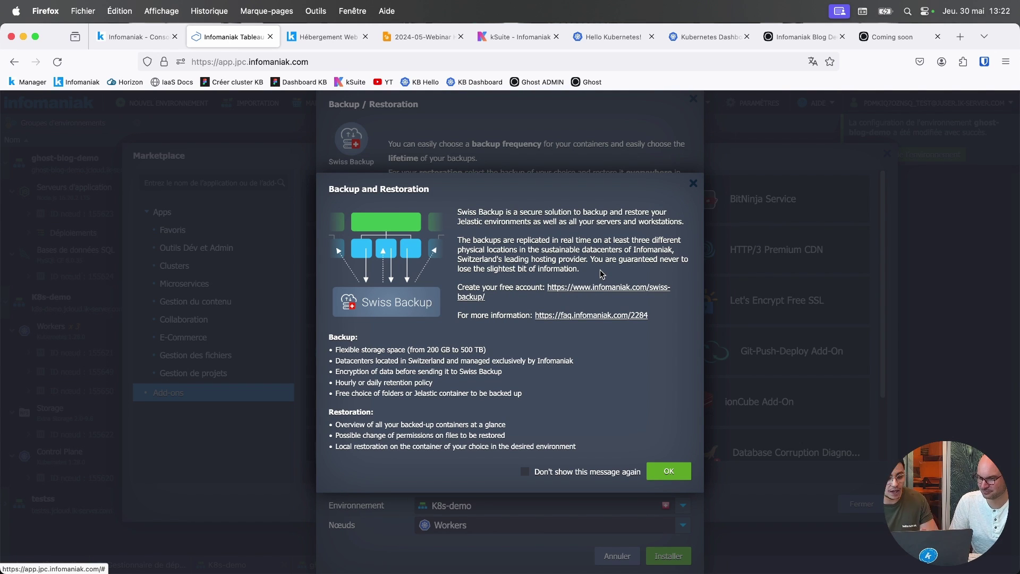
pyautogui.click(693, 183)
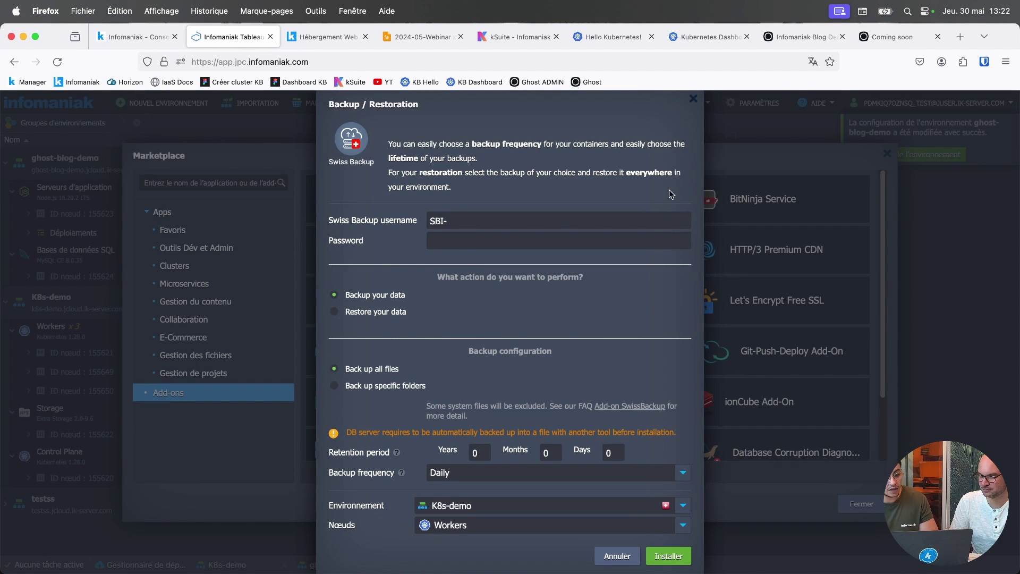
# Draft a backup of specific folders, clear the retention years, examine the backup frequency options, then cancel the installation and close the Marketplace.
pyautogui.doubleClick(433, 221)
pyautogui.click(401, 240)
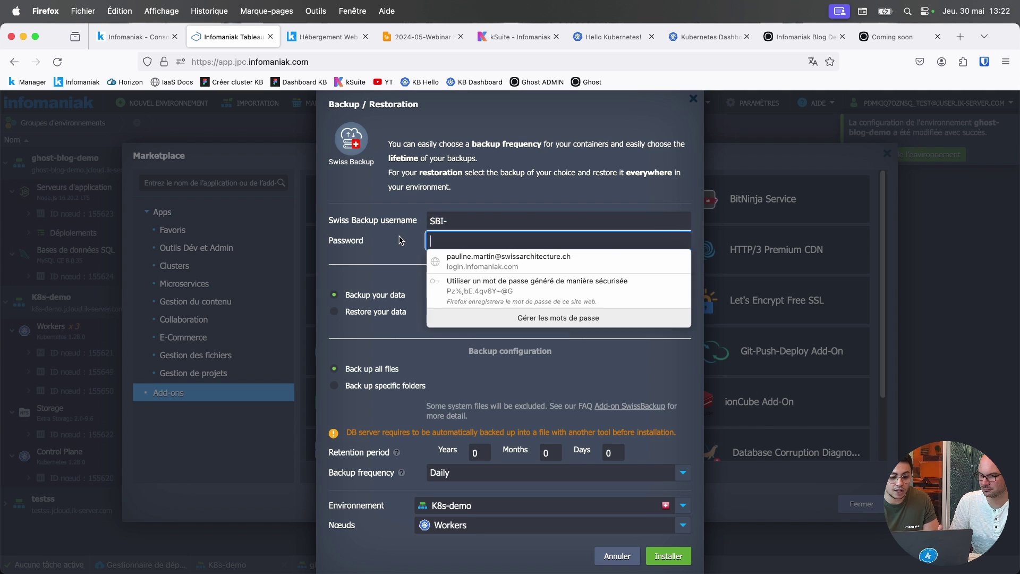
pyautogui.click(406, 266)
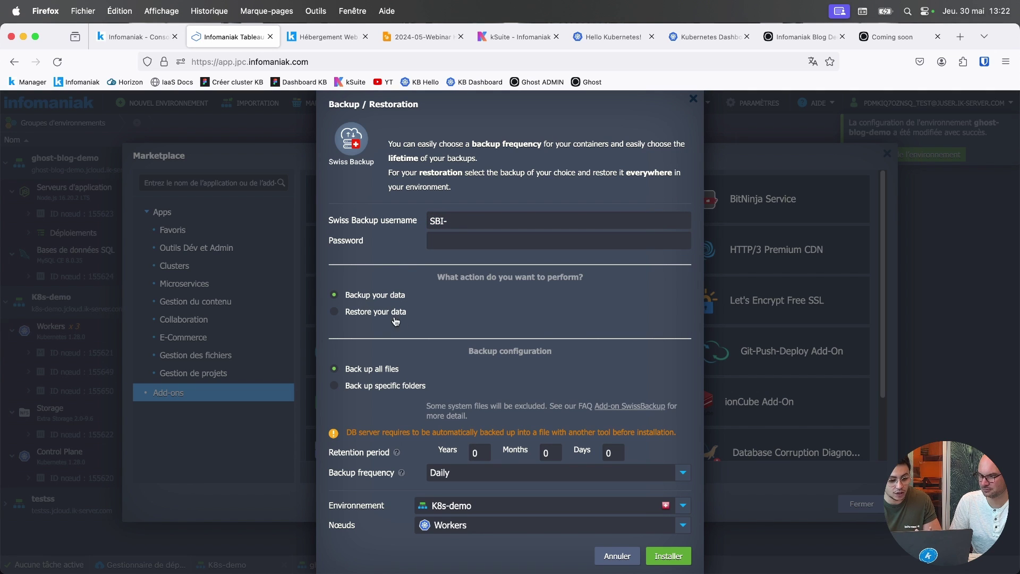
pyautogui.click(400, 391)
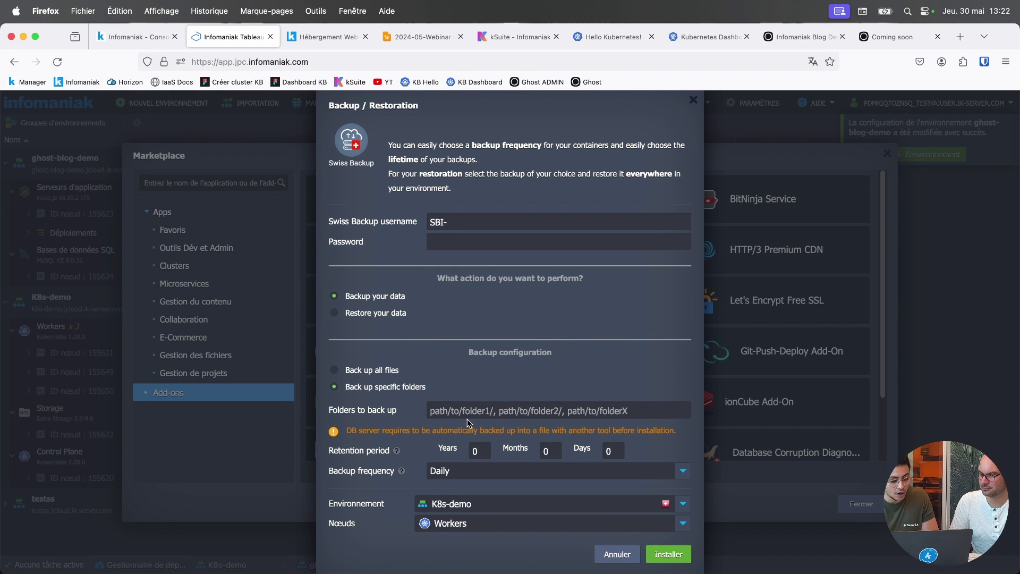
pyautogui.click(482, 452)
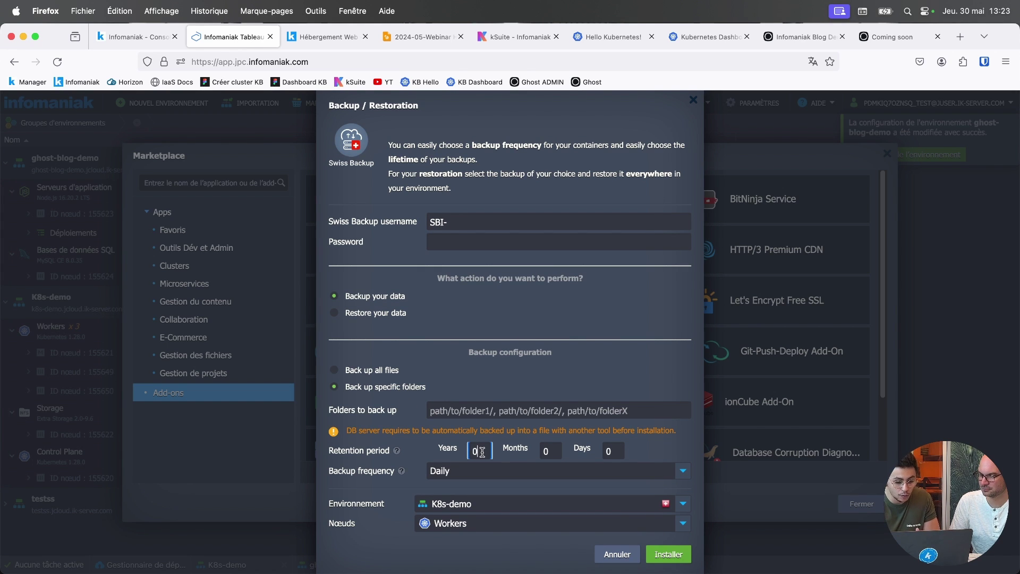
pyautogui.press('BackSpace')
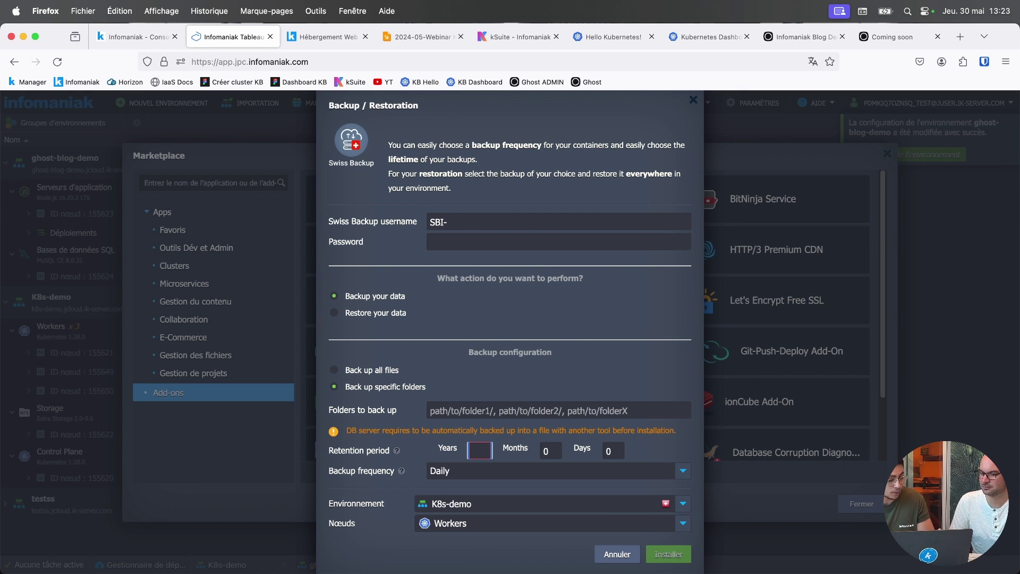
pyautogui.click(497, 471)
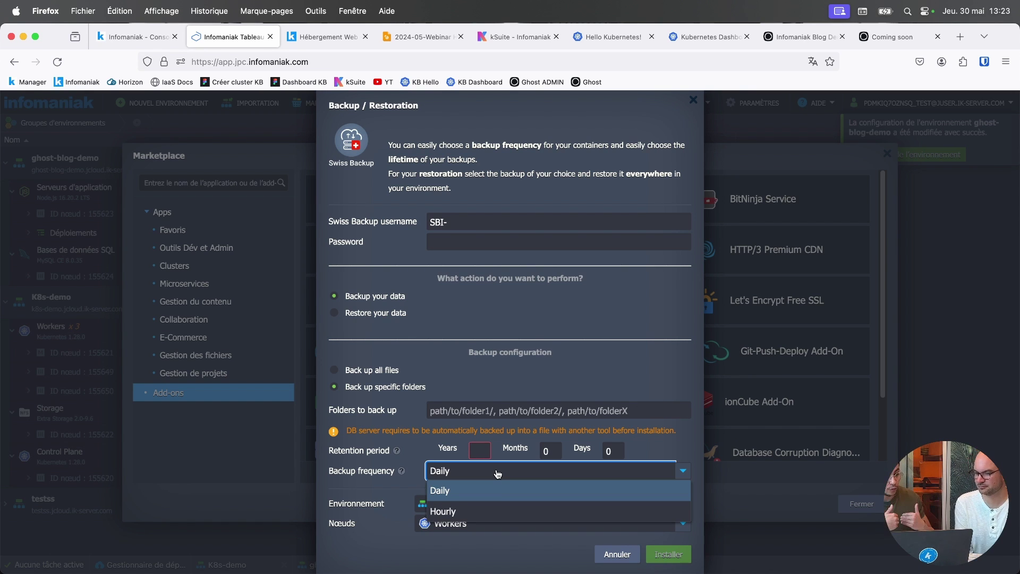
pyautogui.click(349, 463)
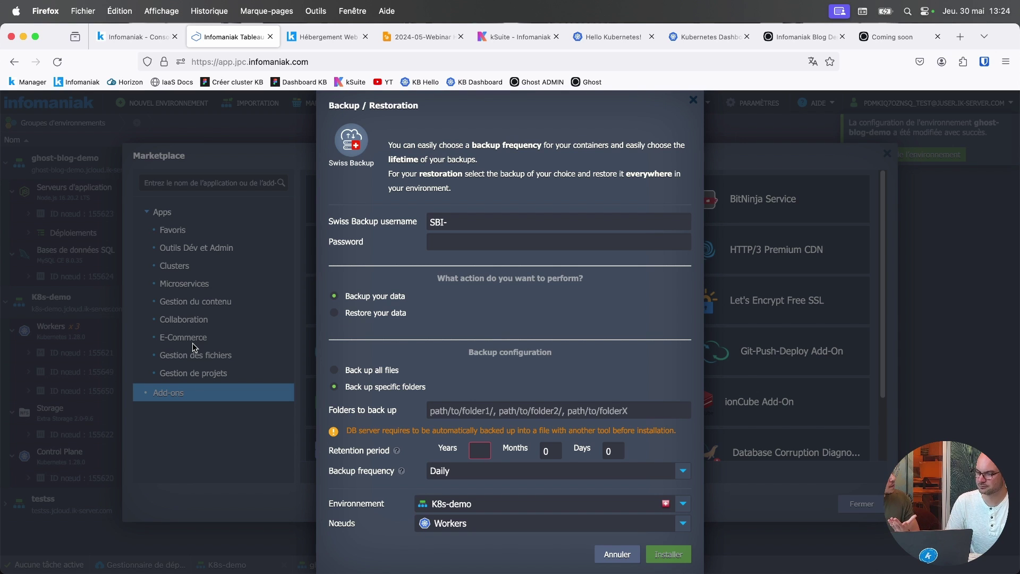
pyautogui.click(617, 555)
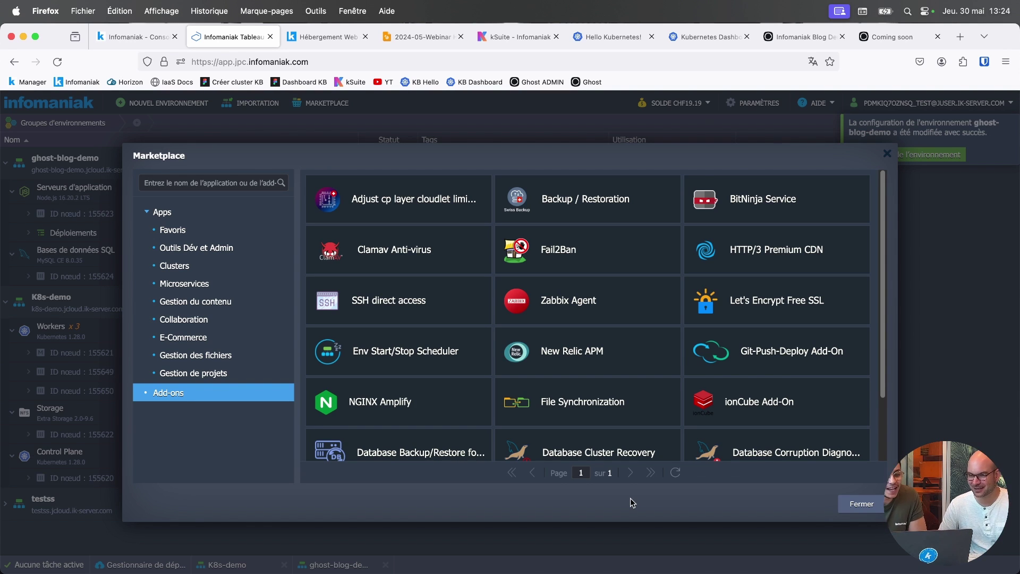
pyautogui.click(870, 509)
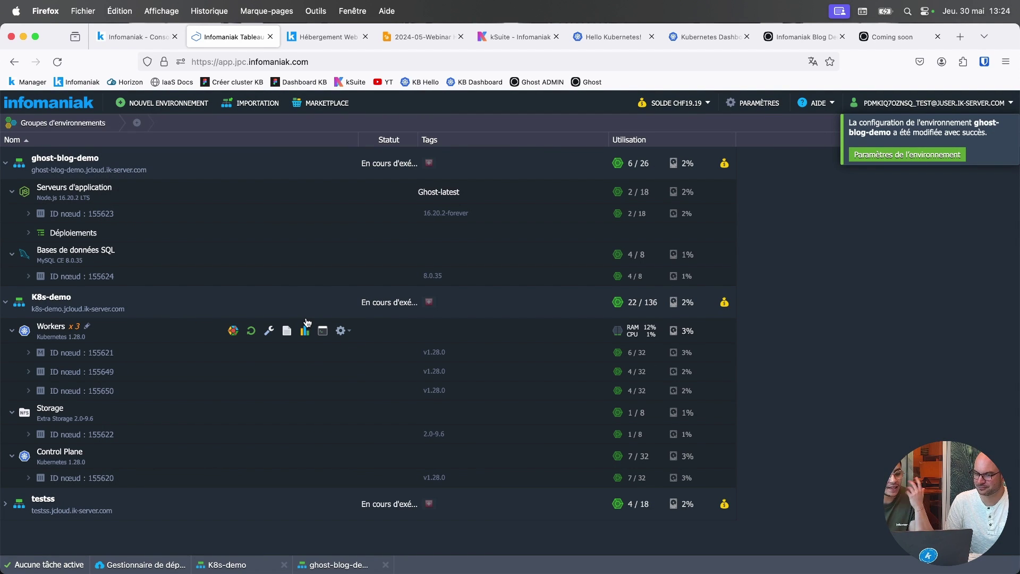
# Expand ghost-blog-demo's application server node to examine its IP address entries.
pyautogui.click(28, 215)
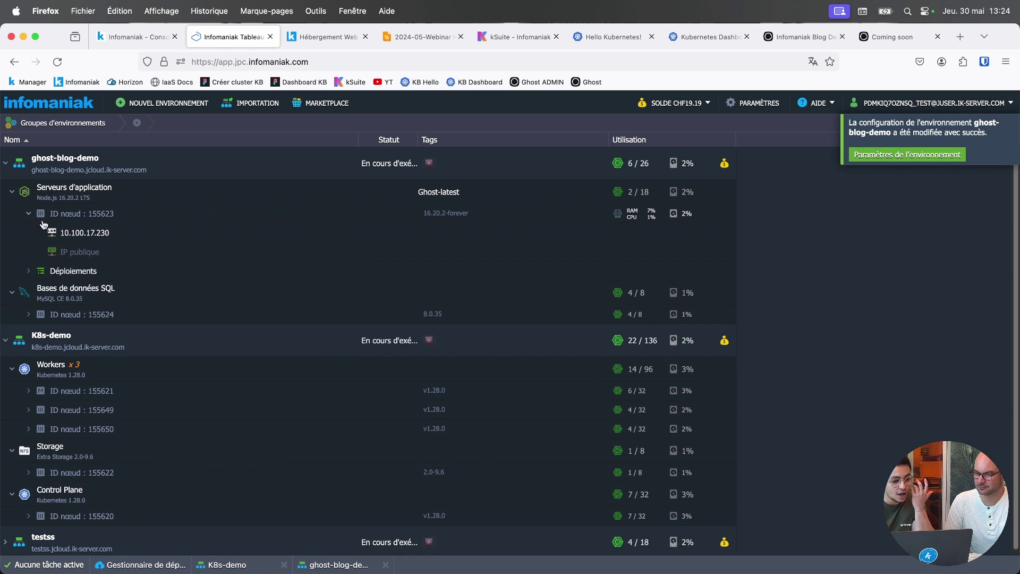